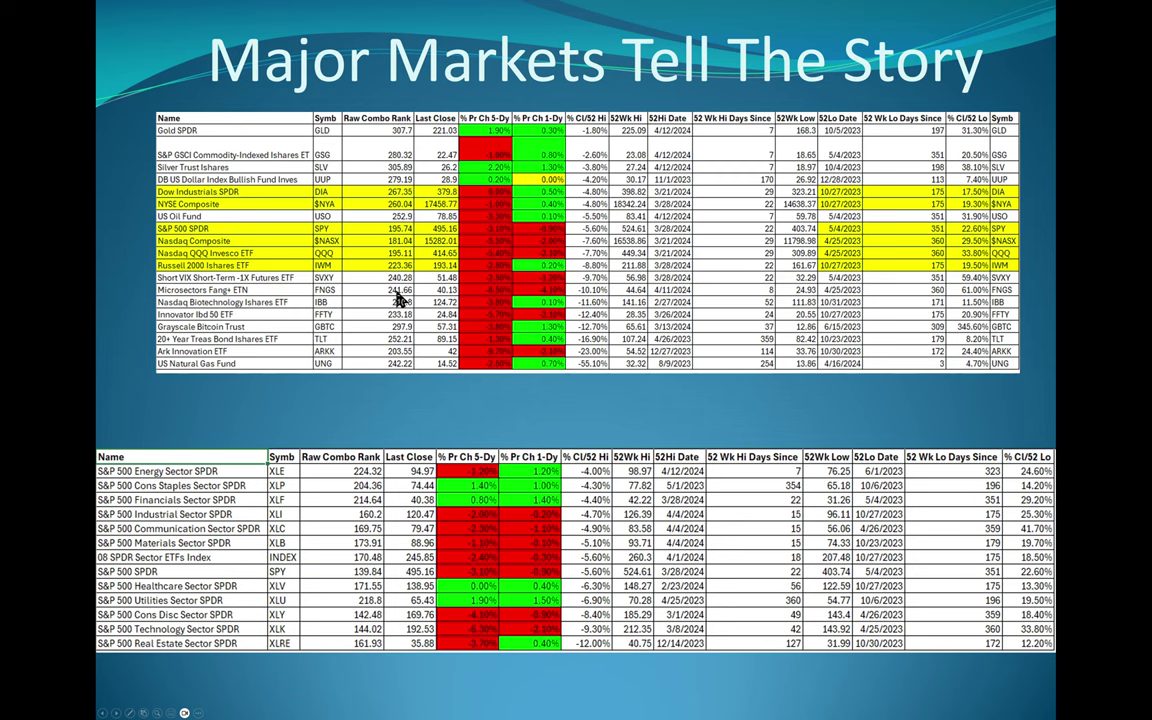
left_click(330, 277)
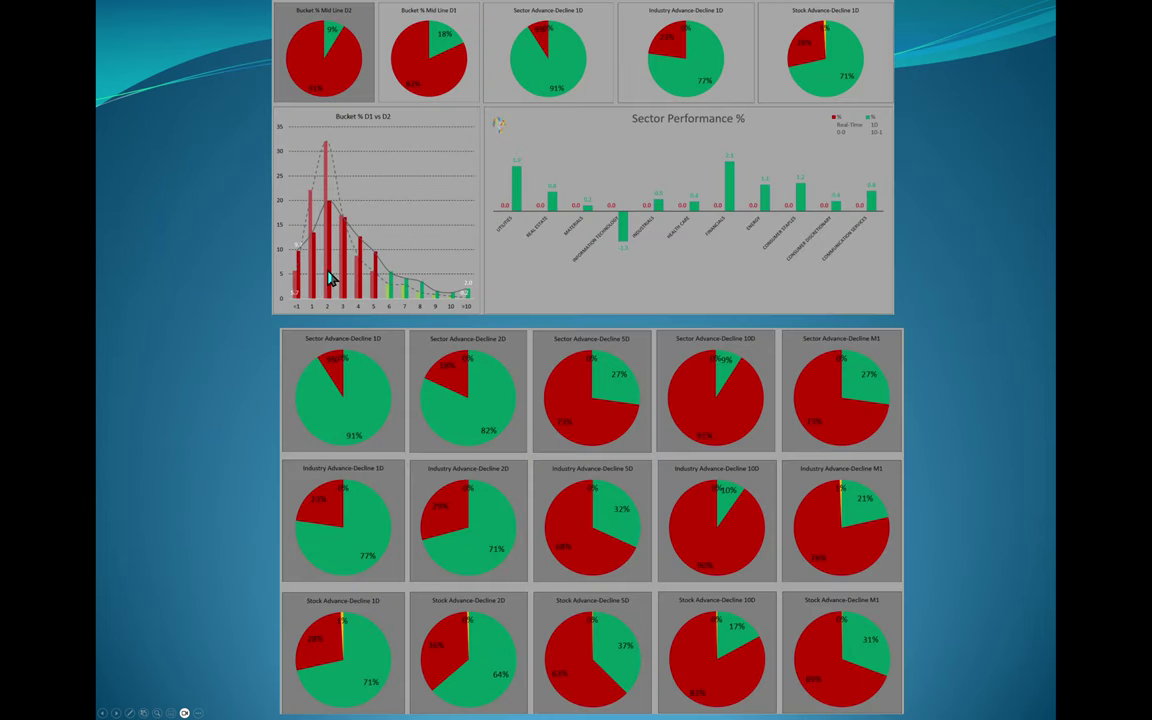
scroll(330, 277, "up", 1)
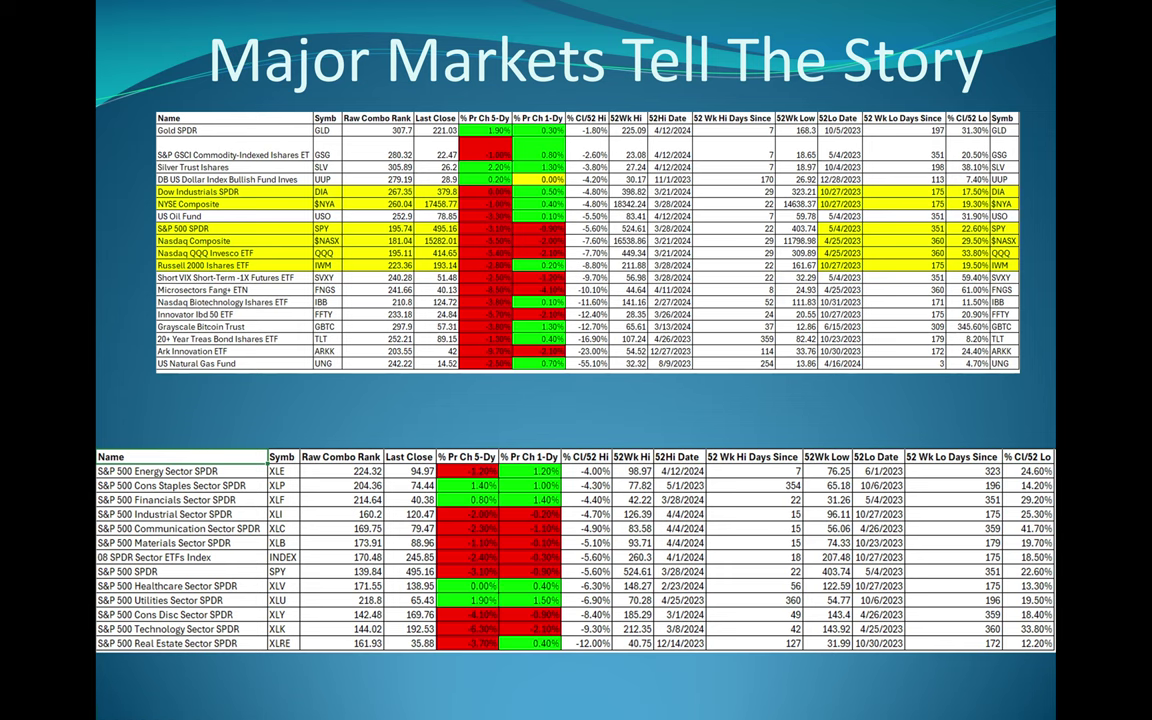
key("Right")
key("Left")
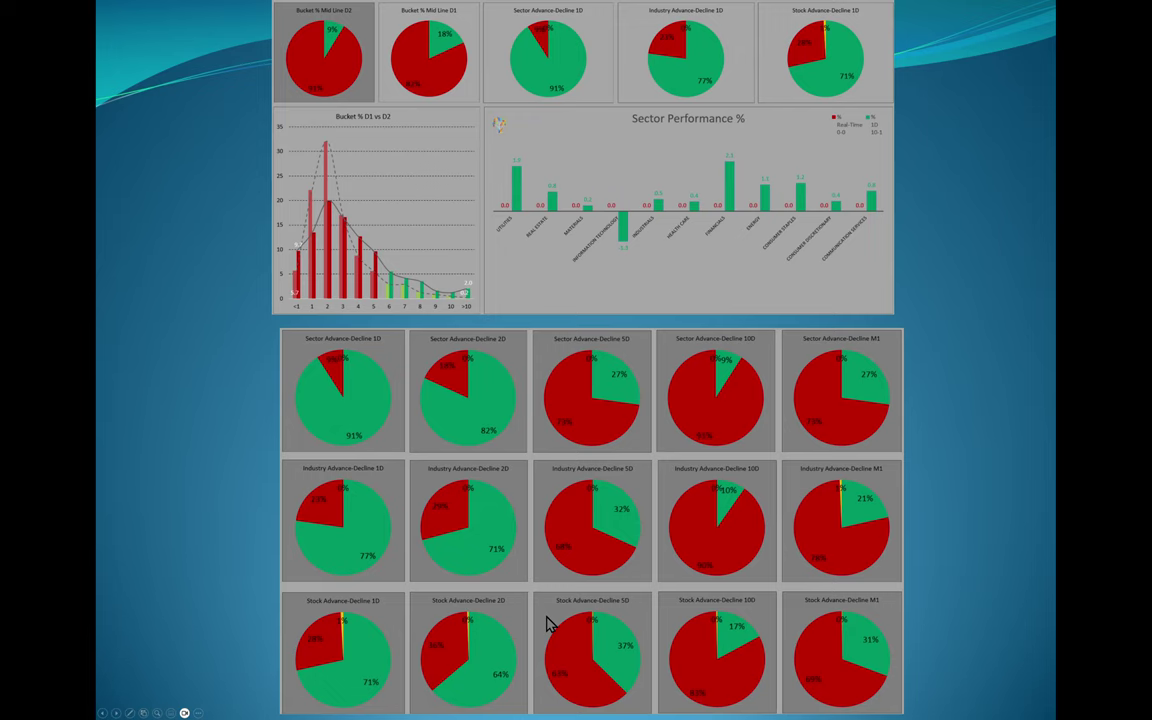
key("Right")
key("Left")
key("Right")
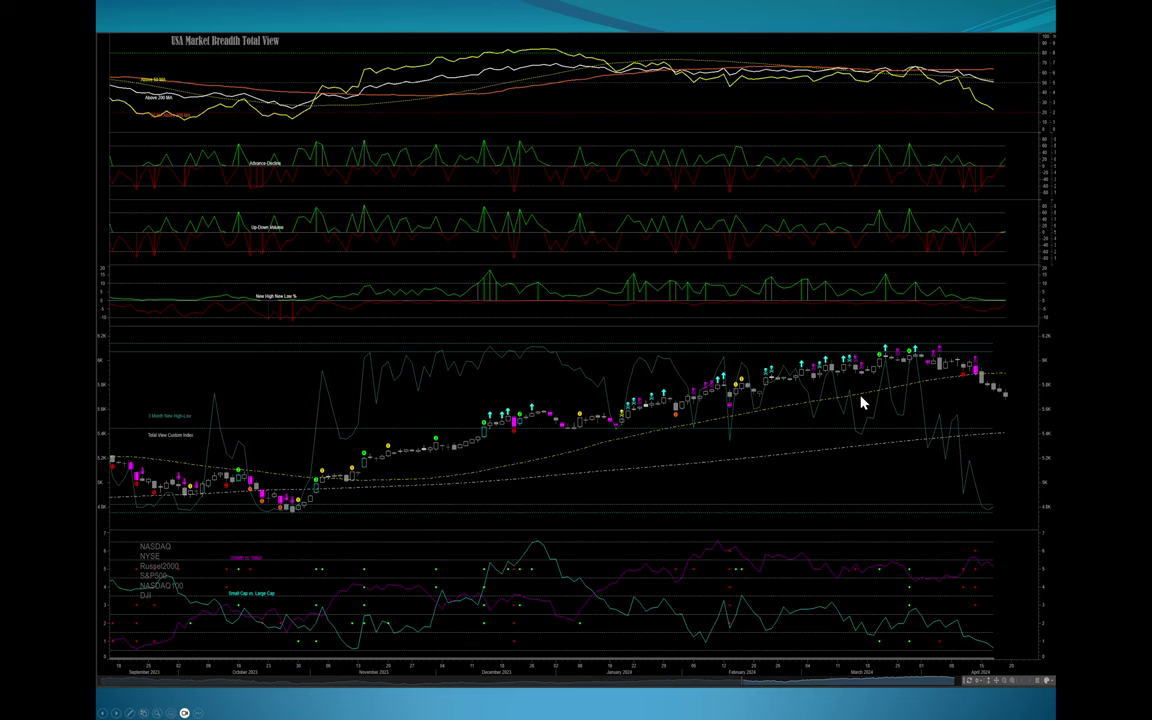
key("ctrl+Tab")
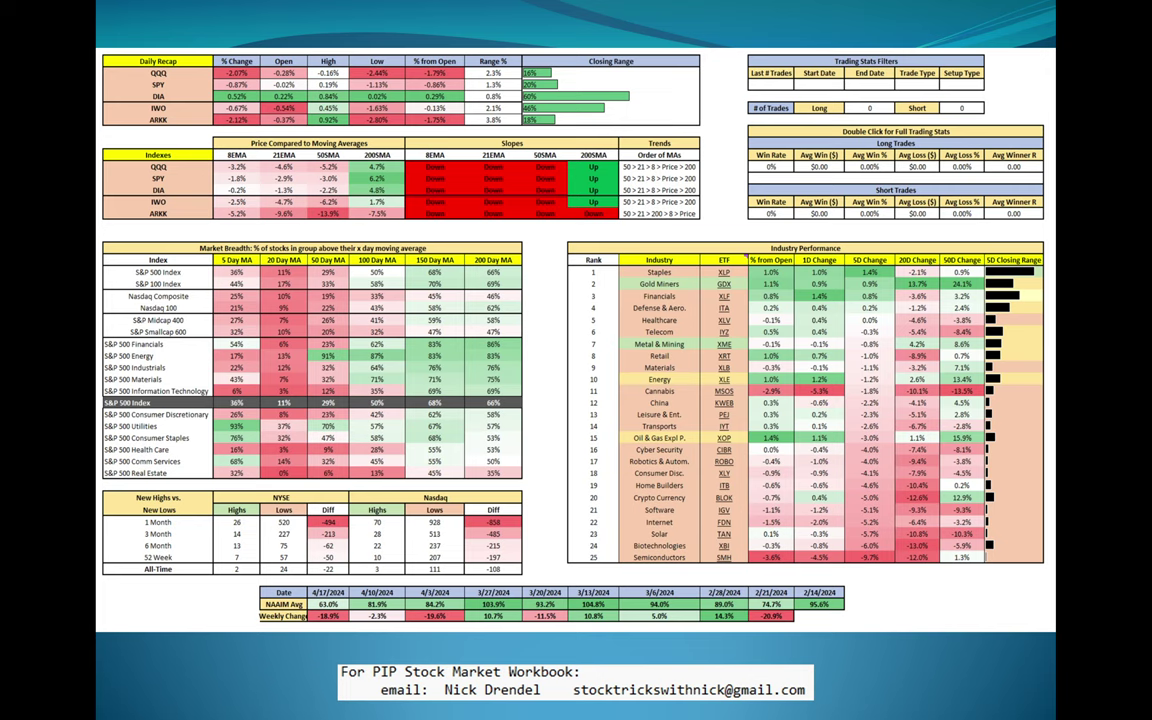
left_click(490, 437)
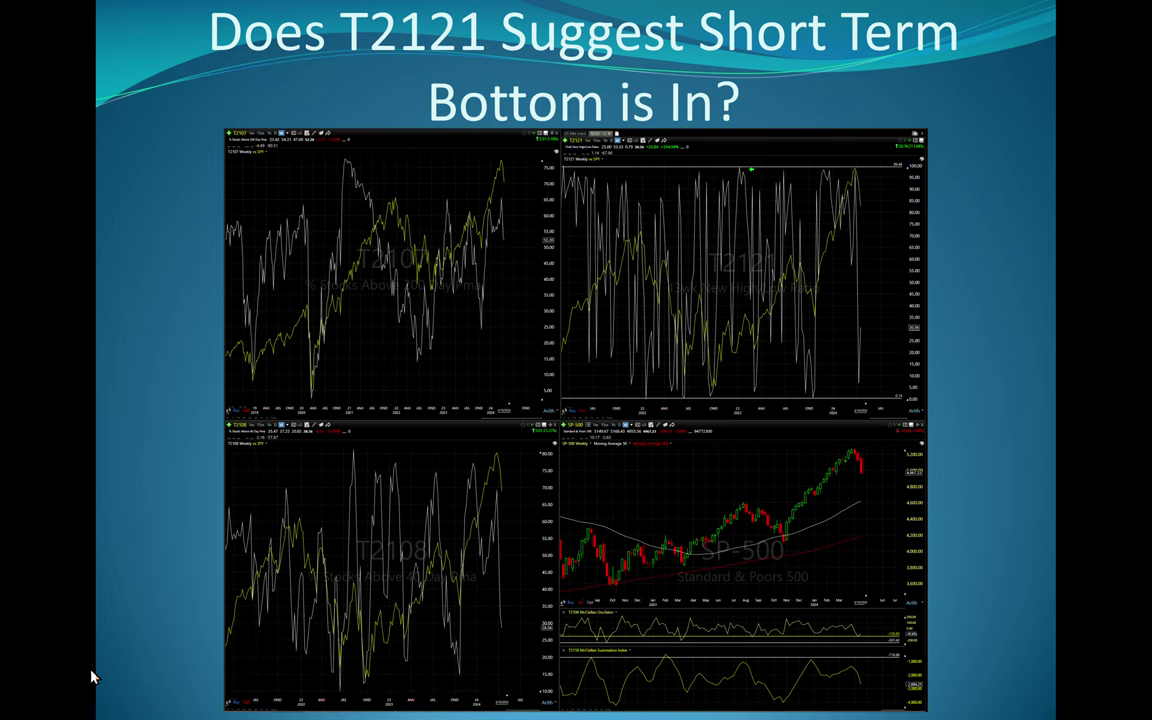
key("Right")
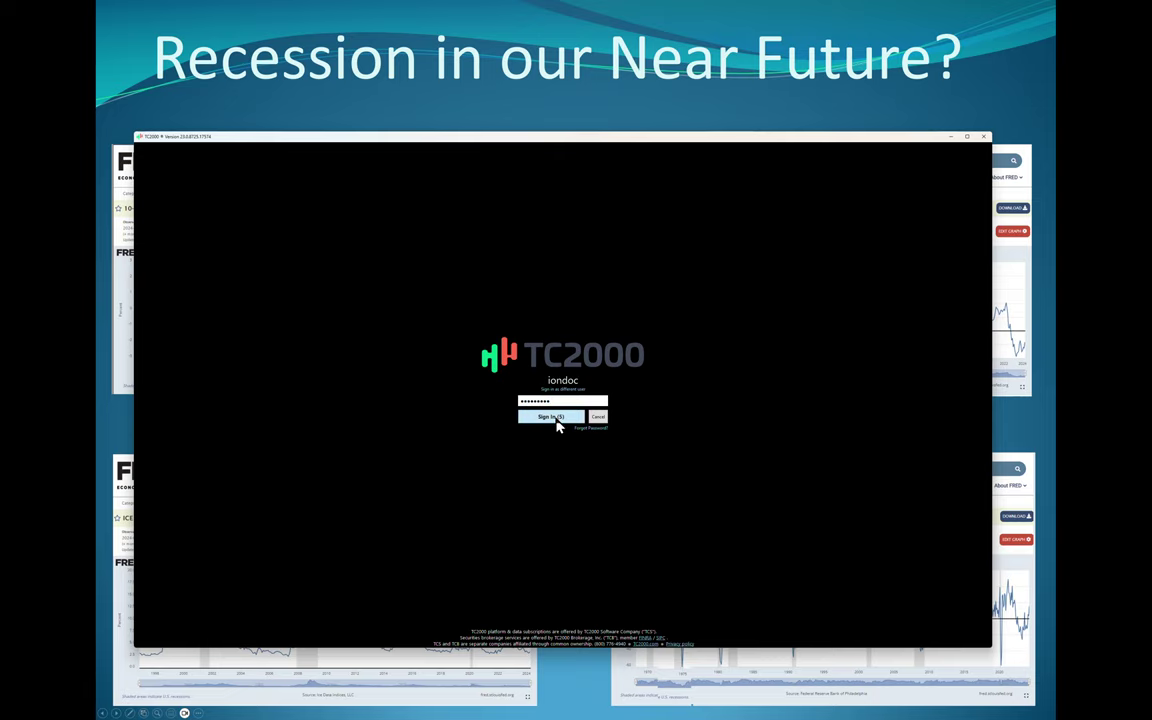
- Sign in to TC2000 with the prefilled account password, maximize its window and dismiss the post-market mode notice
left_click(556, 423)
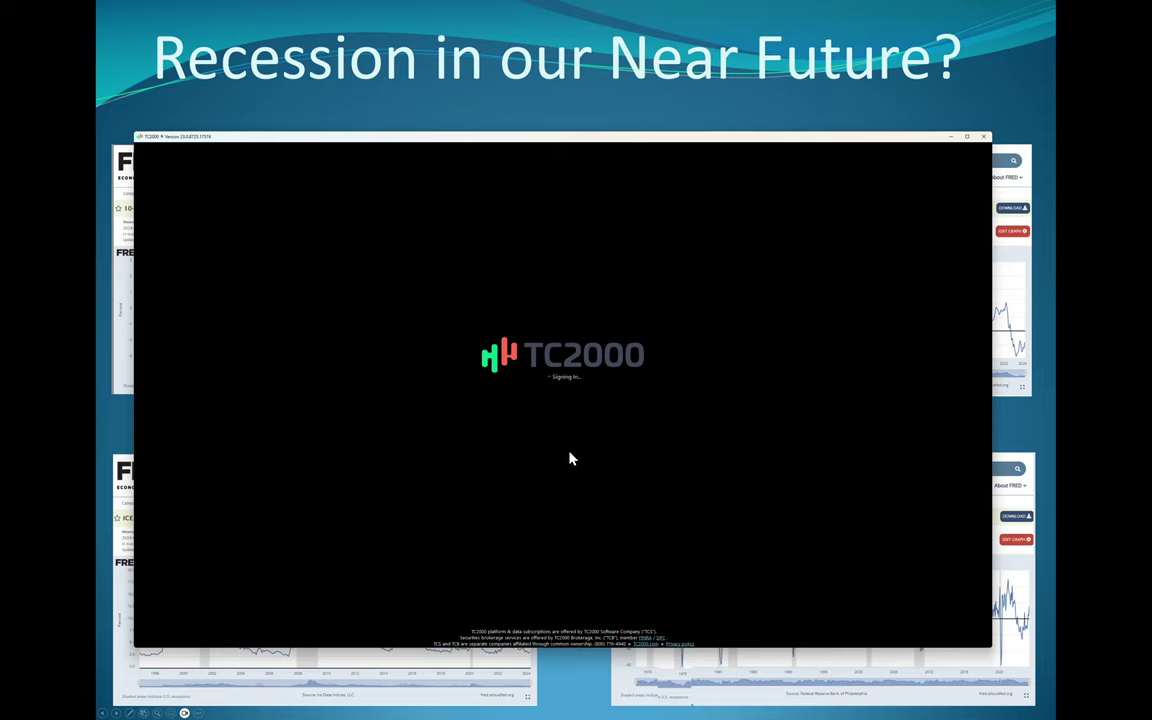
left_click(968, 139)
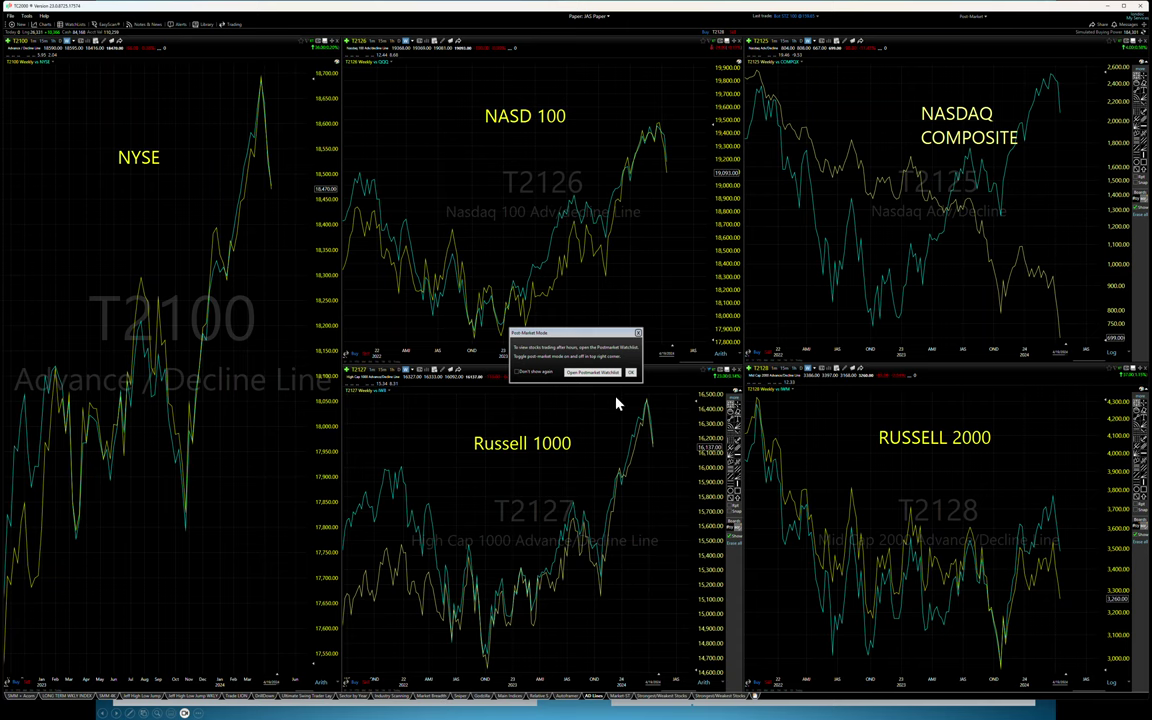
left_click(631, 372)
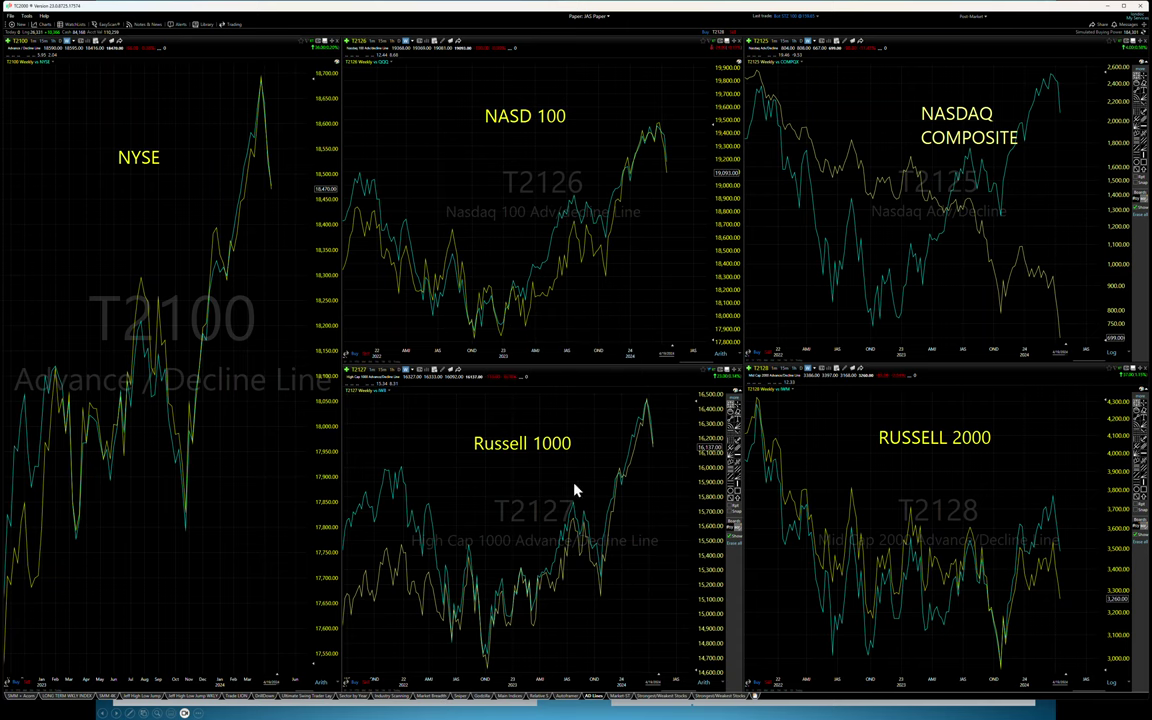
- Open the Market Breadth layout and examine the T2121 13-week new high/low ratio on the daily and weekly timeframes
left_click(433, 695)
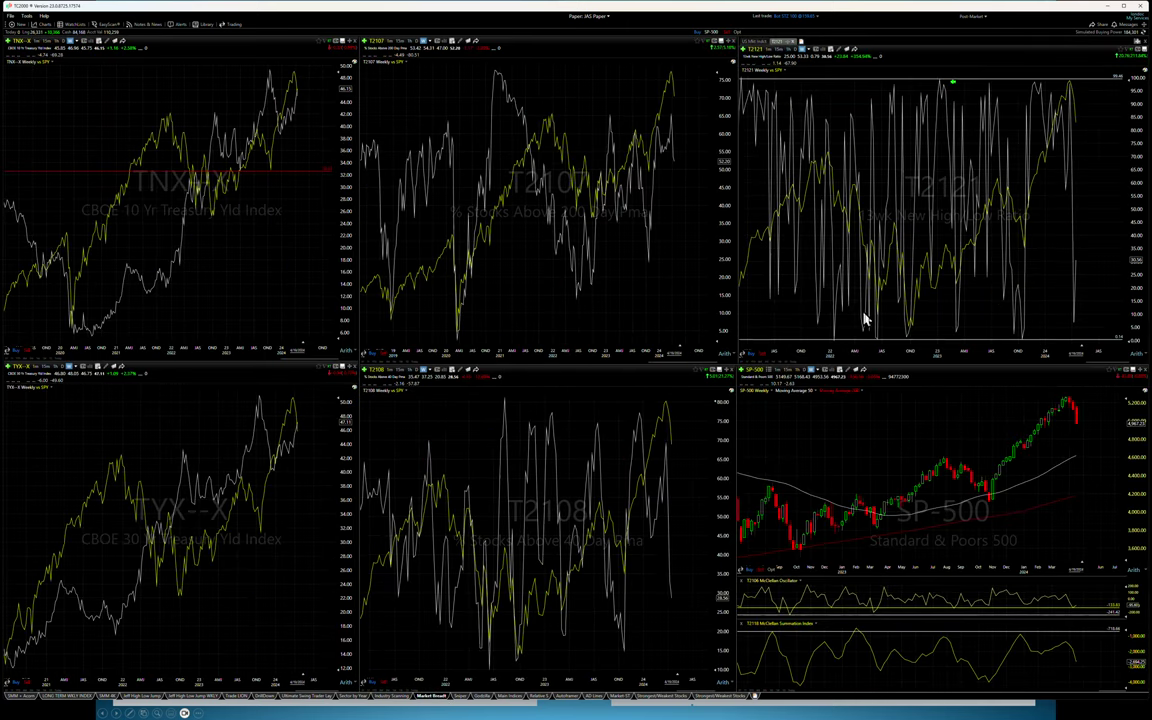
scroll(861, 321, "up", 10)
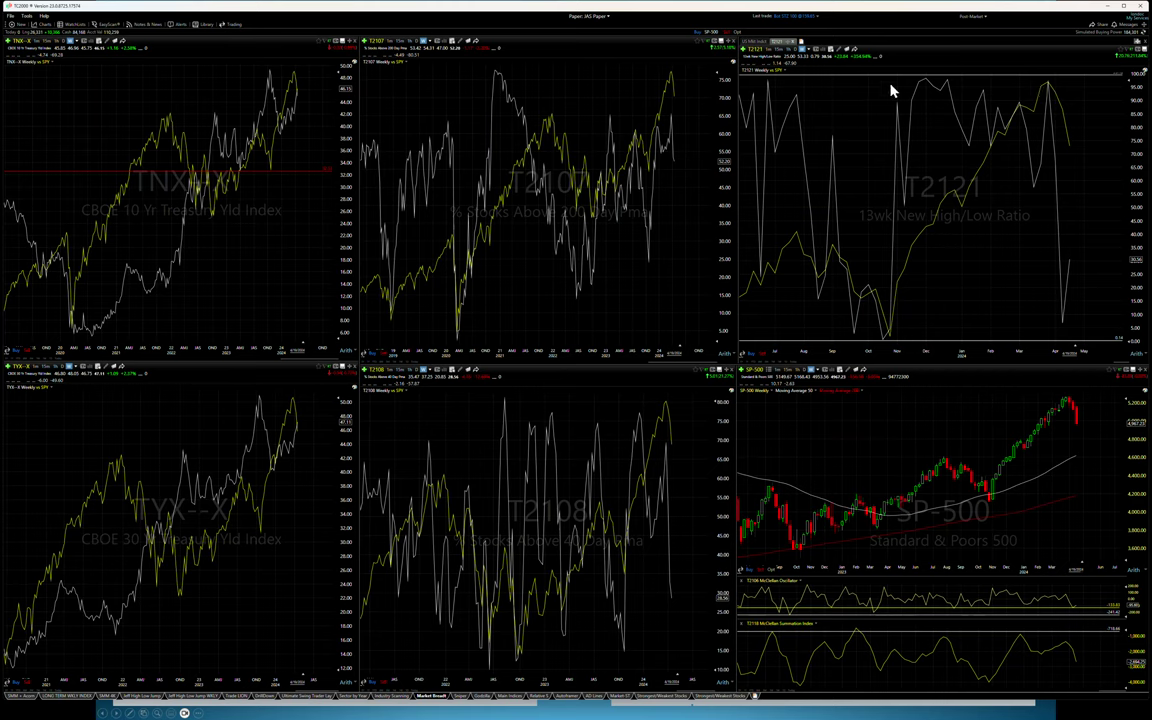
left_click(800, 51)
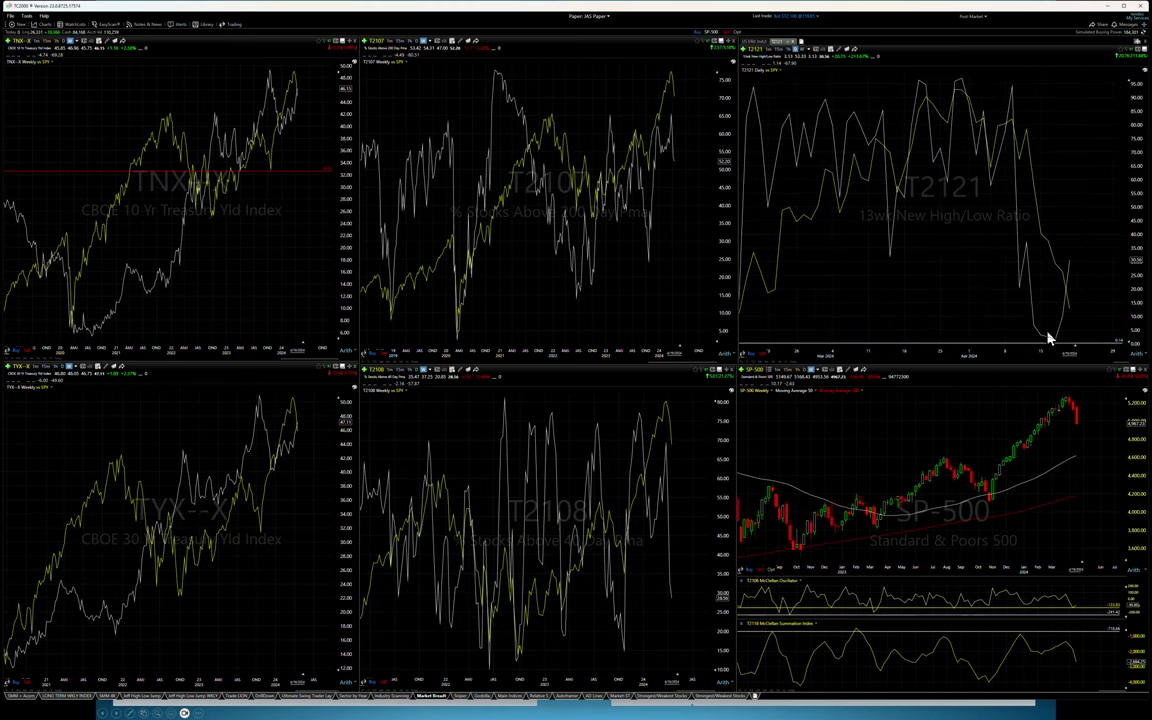
scroll(1060, 347, "down", 6)
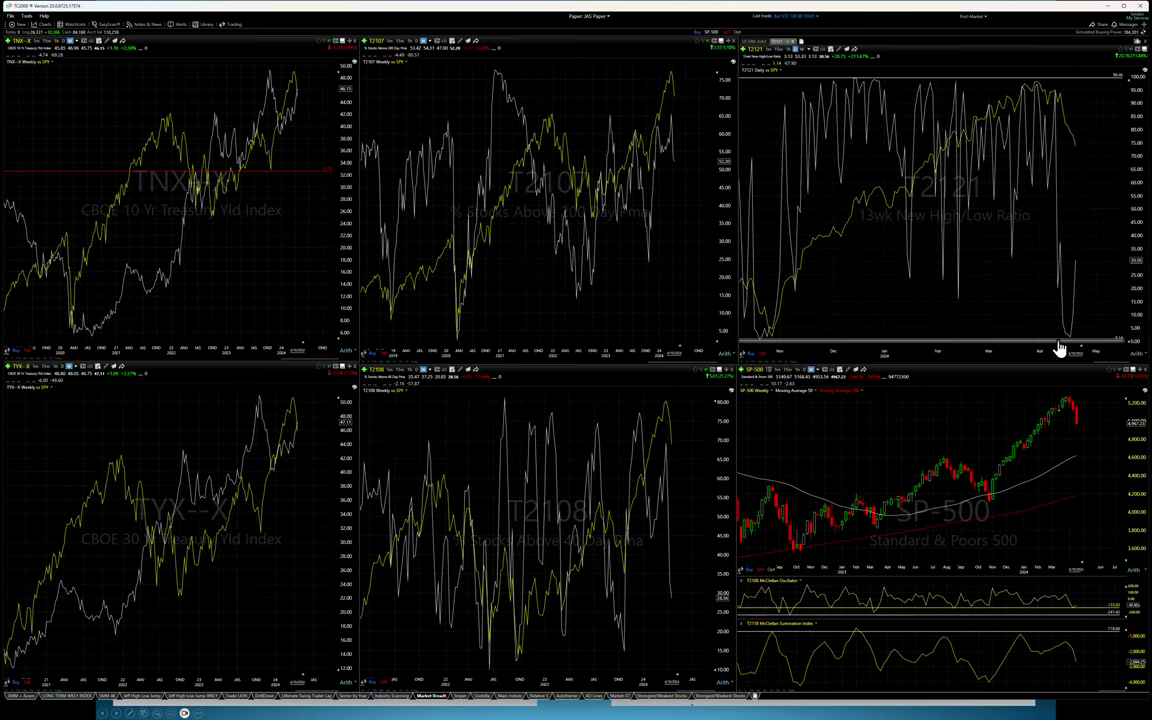
scroll(1060, 347, "down", 2)
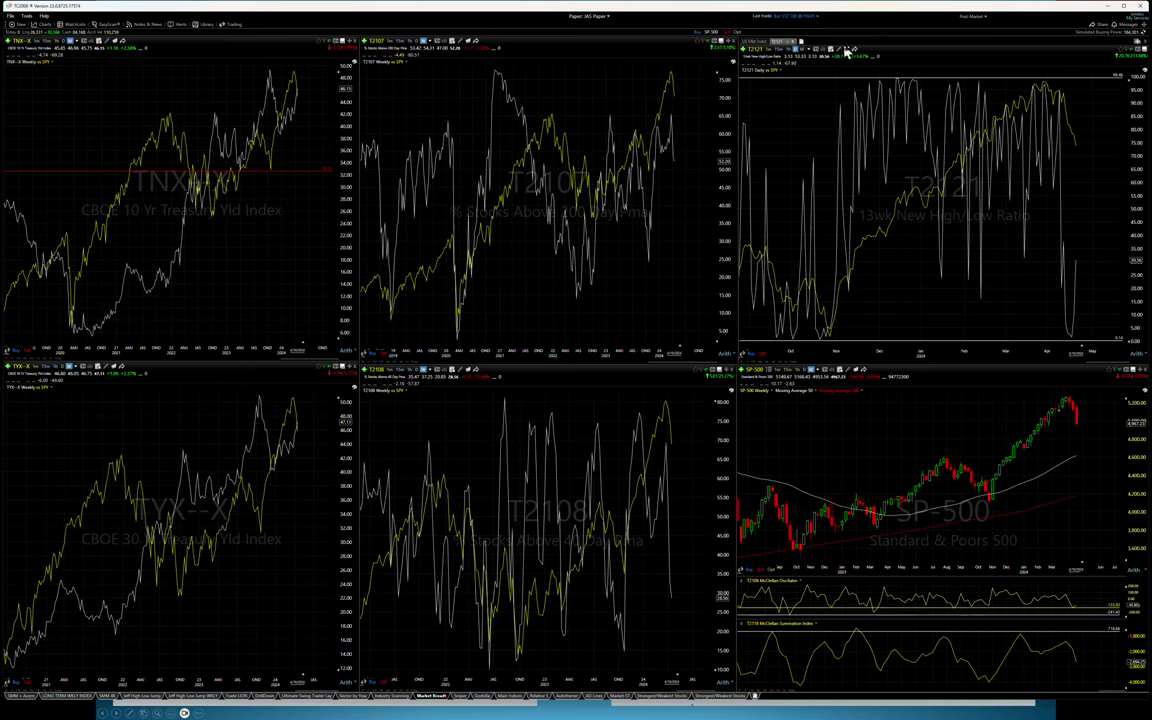
left_click(806, 47)
scroll(985, 206, "up", 5)
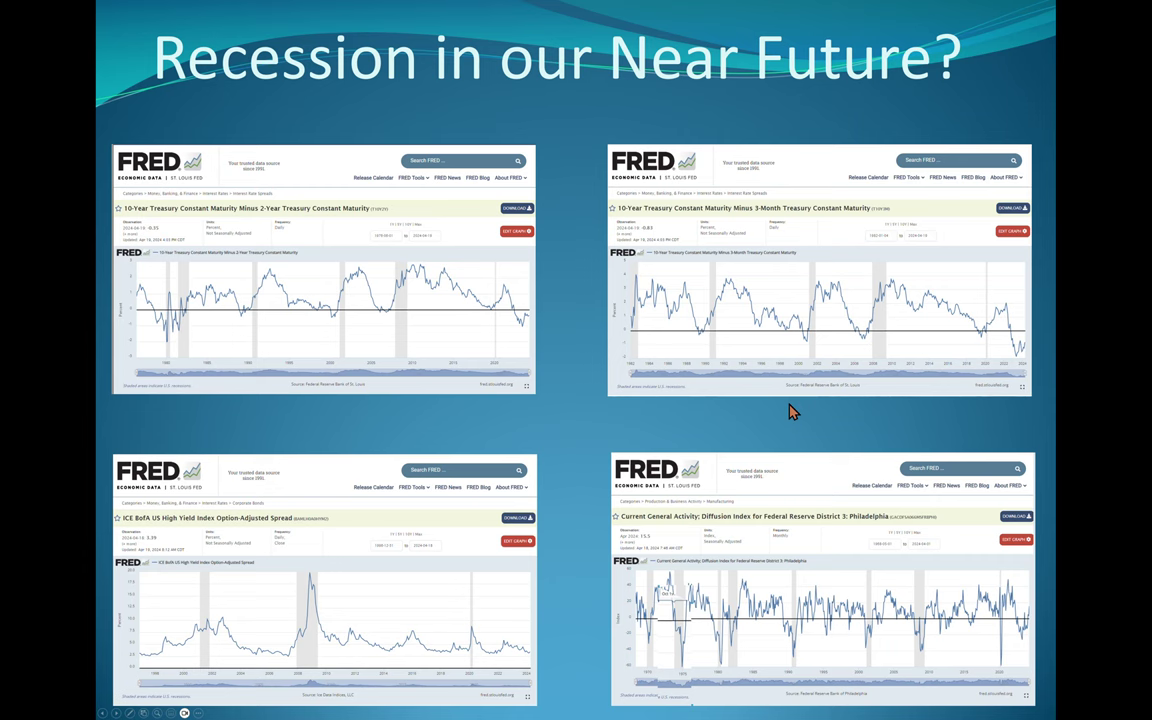
left_click(790, 411)
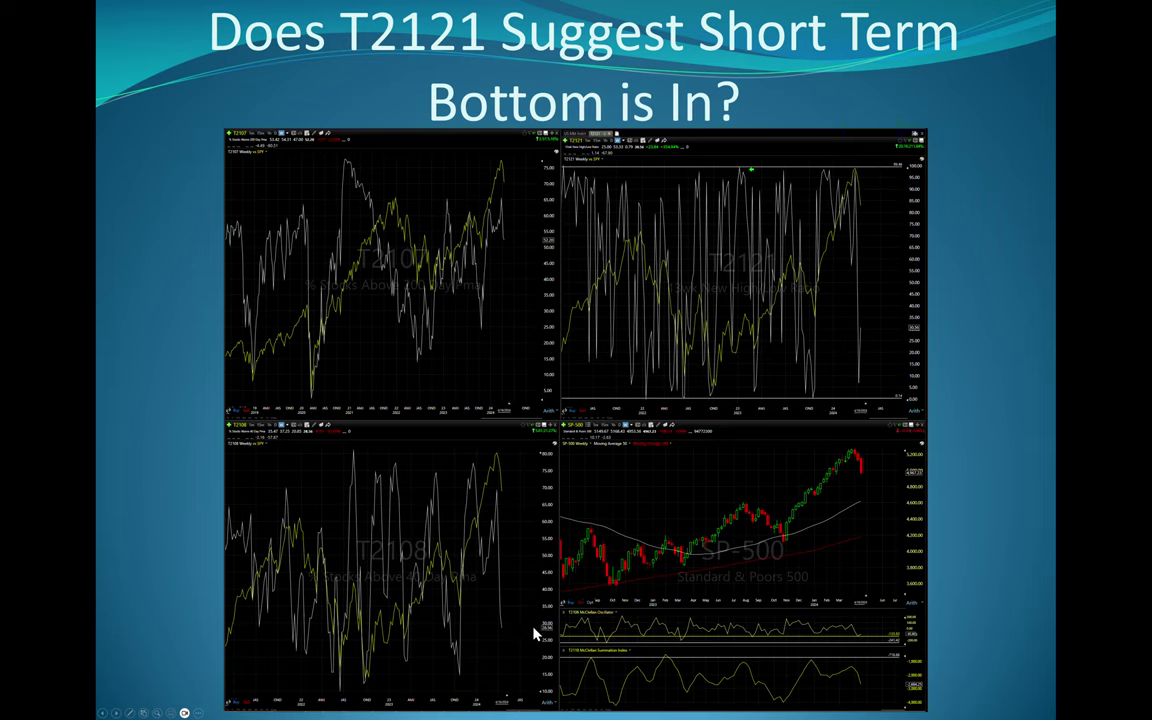
left_click(838, 335)
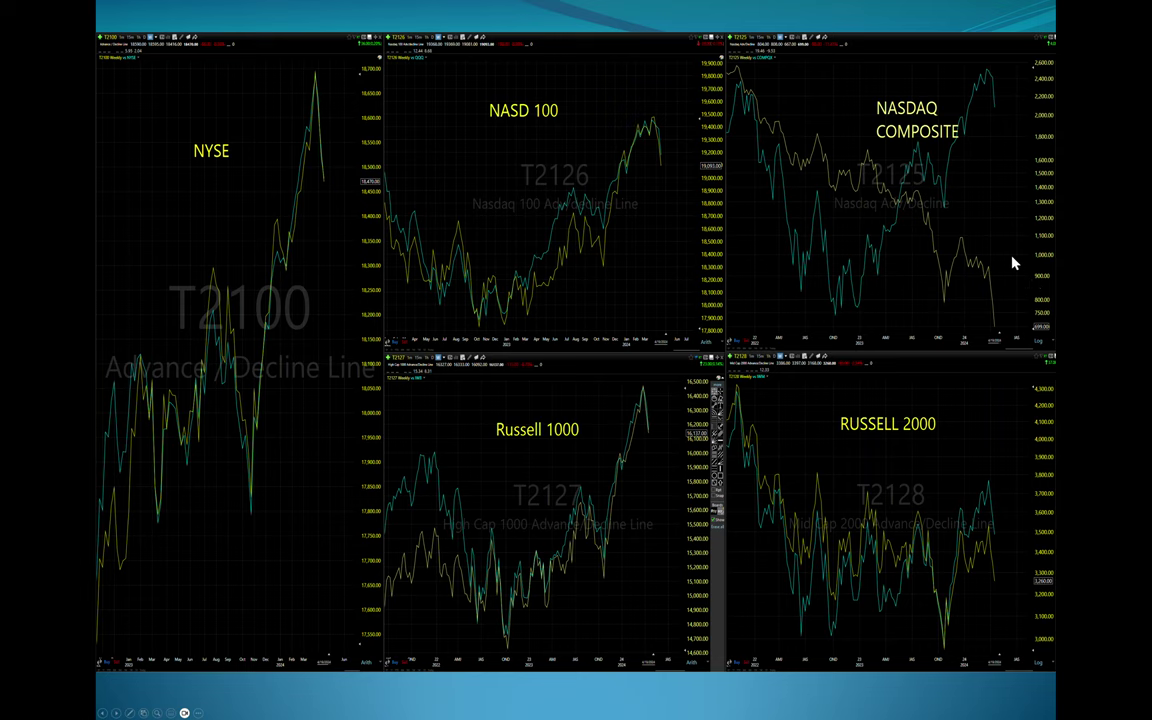
left_click(989, 198)
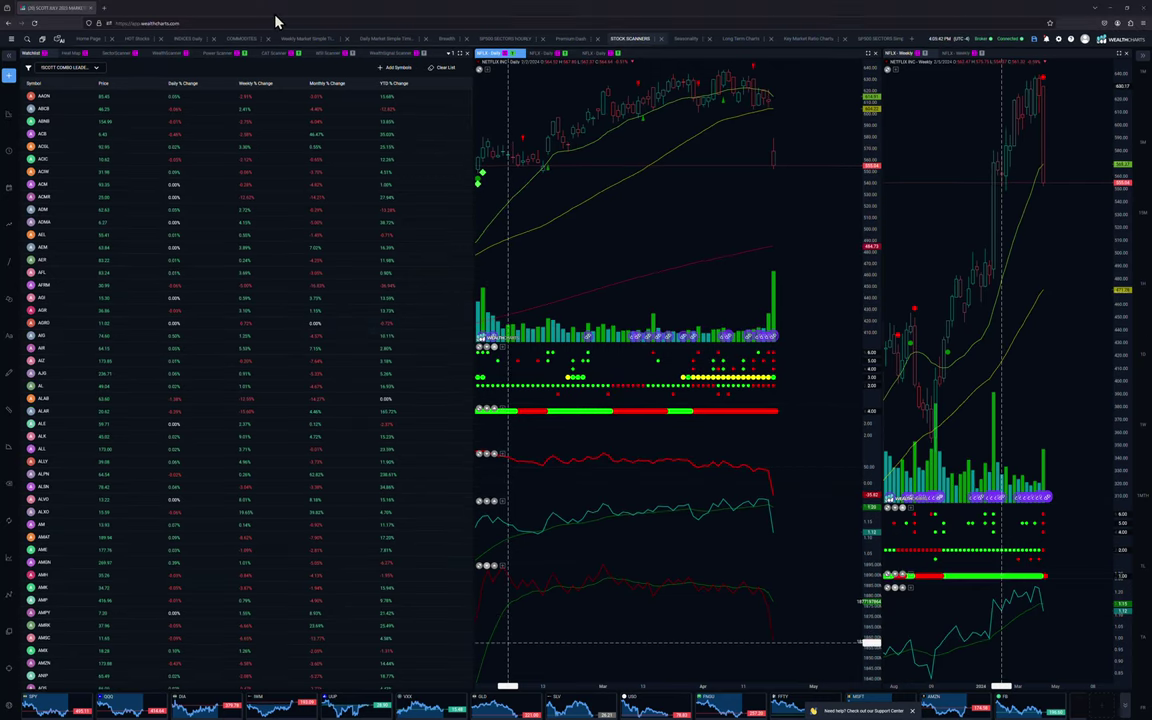
- Review the four index charts in the weekly and daily Market Simple Timing workspaces in WealthCharts
left_click(300, 14)
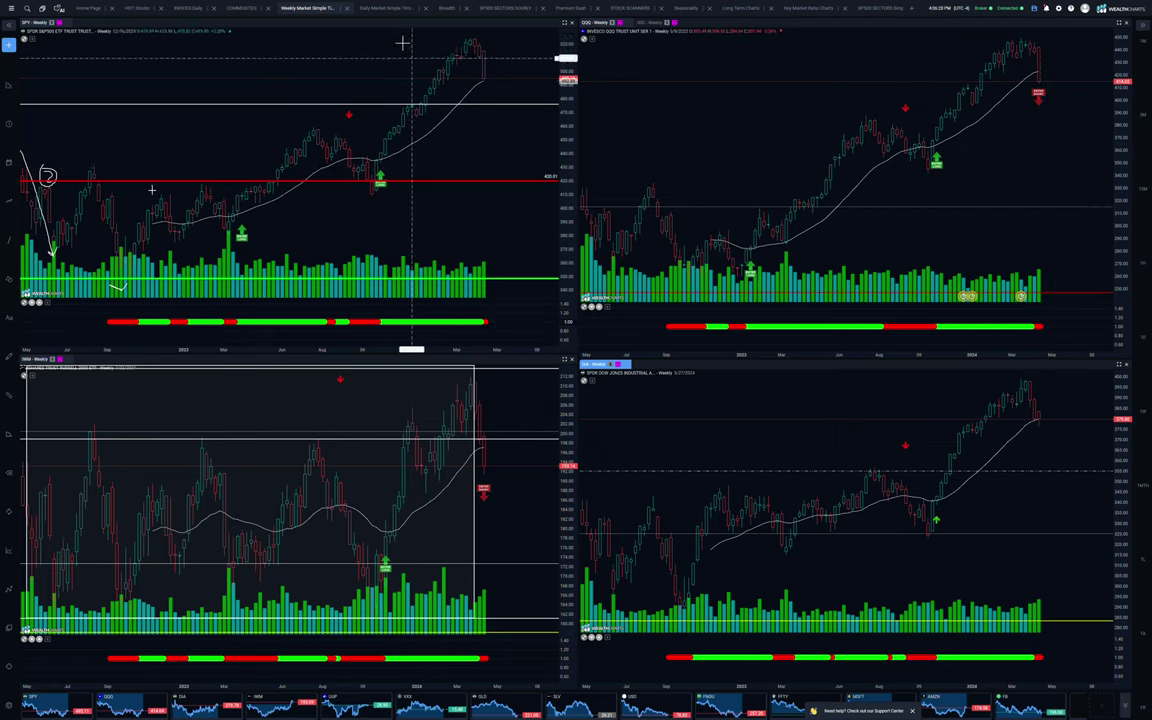
left_click(381, 10)
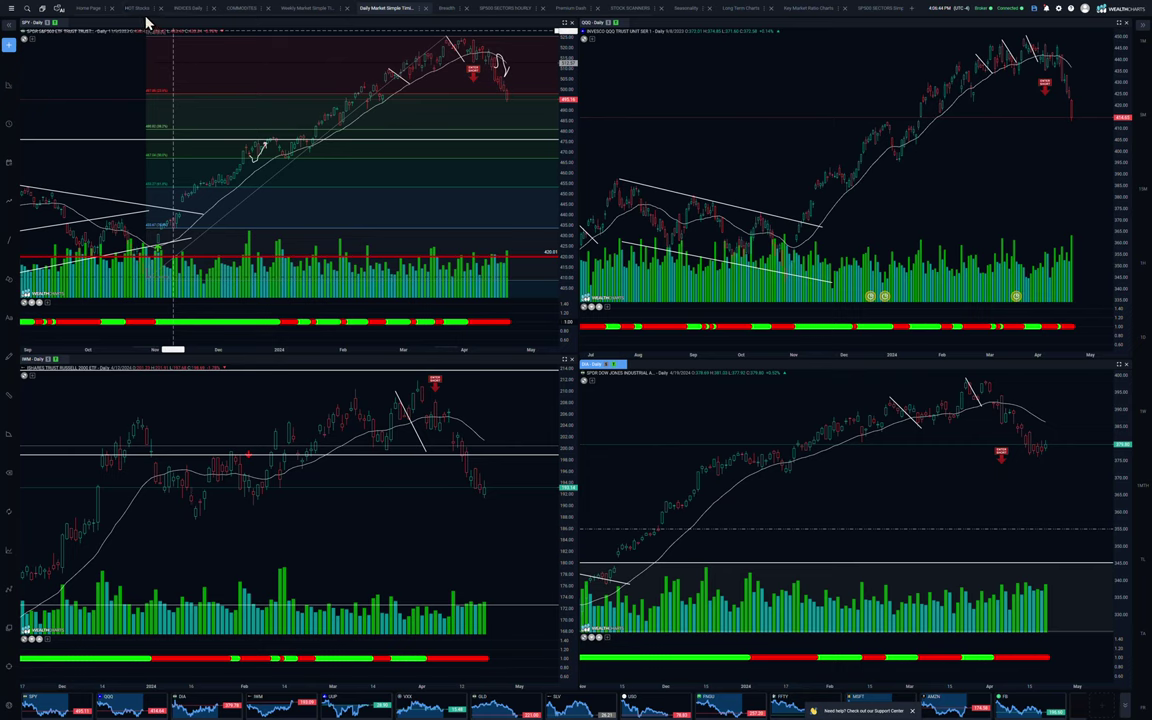
- Open the INDICES Daily workspace, show SPY on the daily timeframe and restore the six-chart grid
left_click(176, 12)
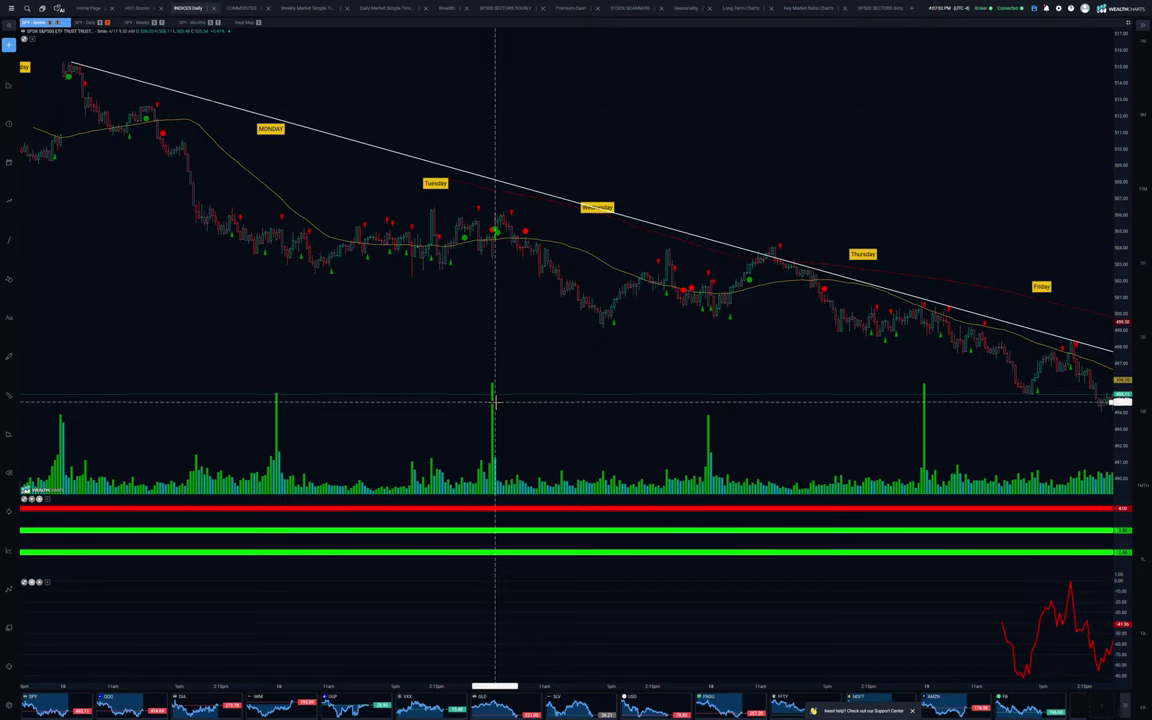
left_click(86, 24)
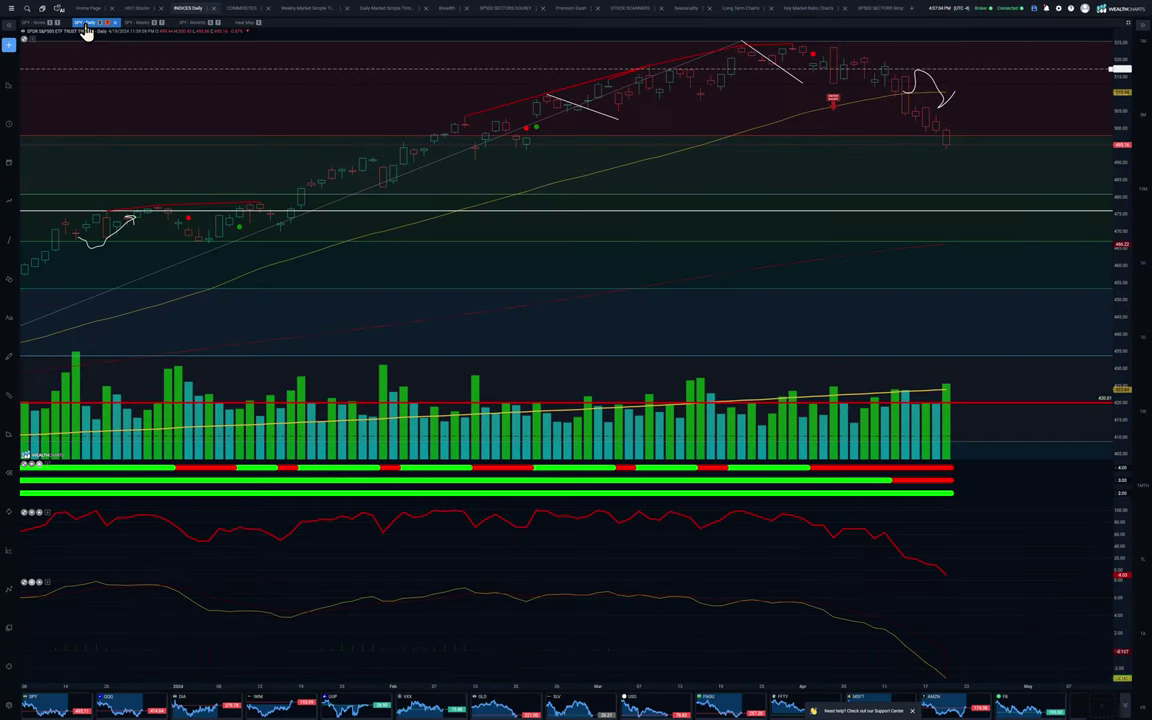
left_click(1130, 30)
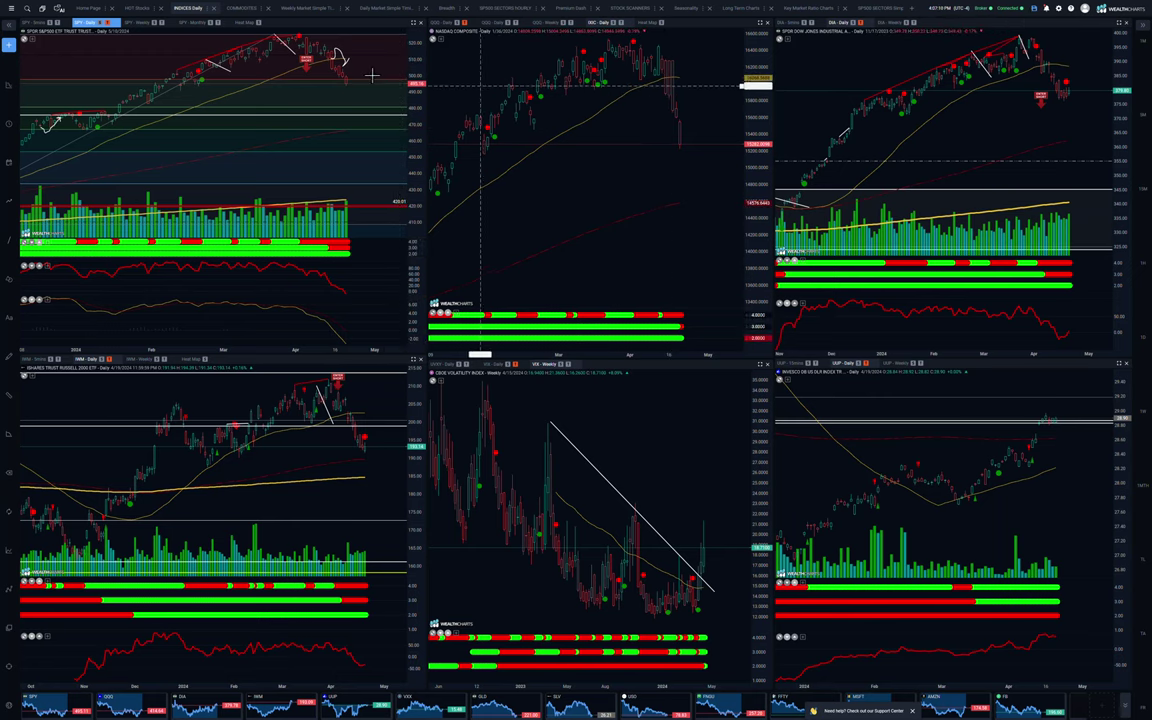
left_click(274, 80)
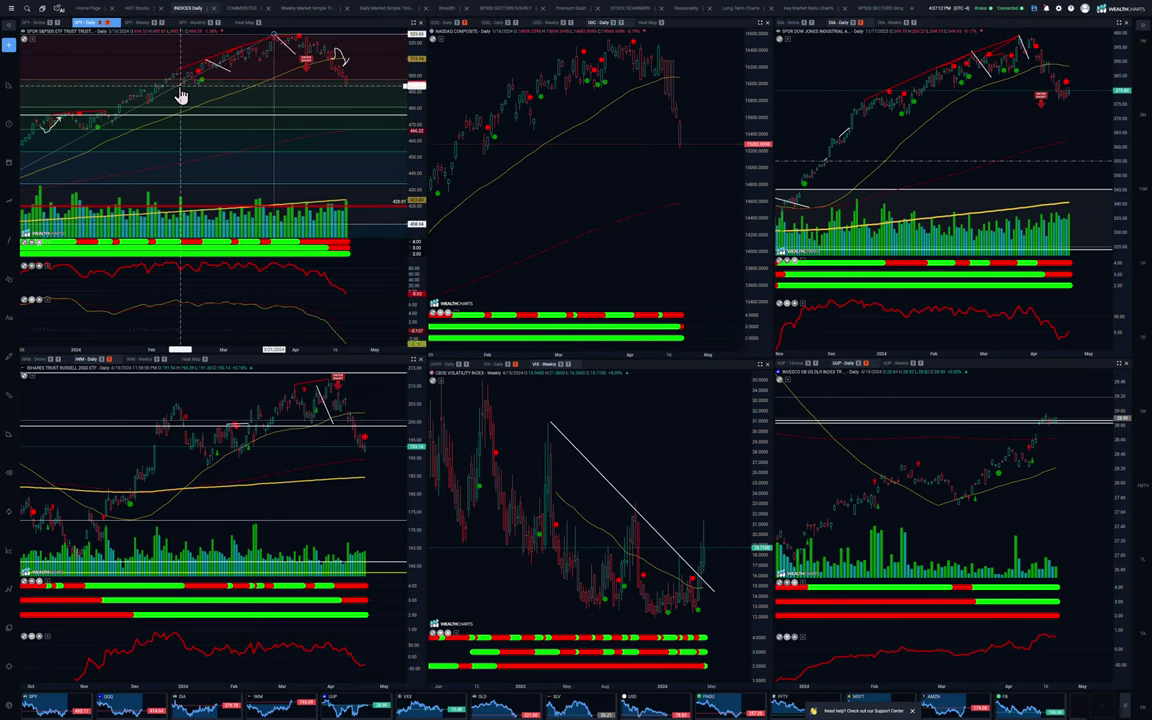
left_click_drag(274, 70, 352, 100)
key("ctrl+z")
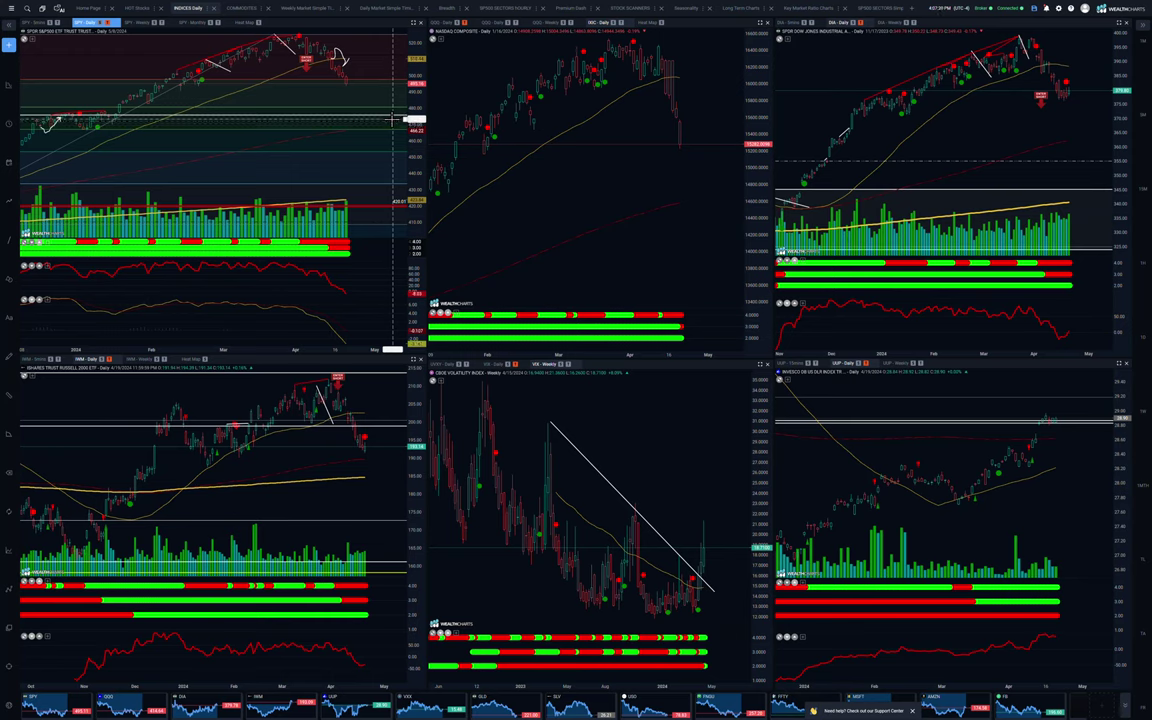
- Examine the SPY daily chart's Fibonacci retracement levels over both the recent decline and the longer rally since November
scroll(390, 130, "up", 2)
scroll(388, 150, "up", 3)
scroll(388, 150, "down", 5)
scroll(388, 150, "down", 1)
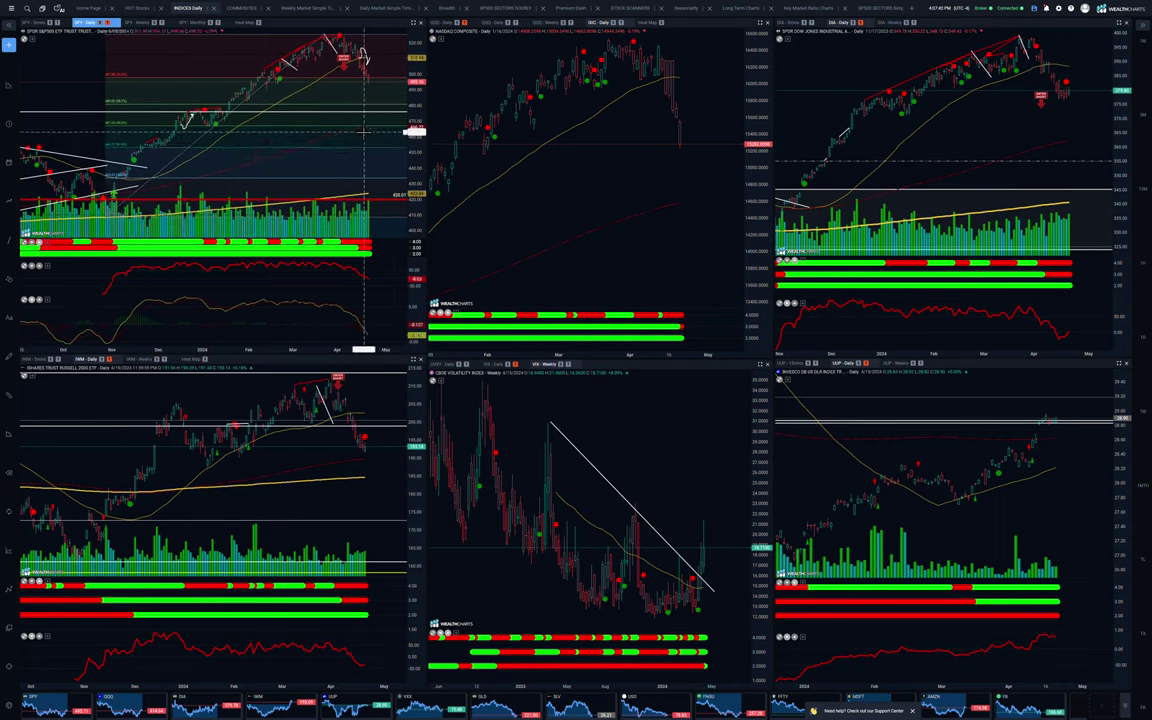
scroll(378, 125, "up", 3)
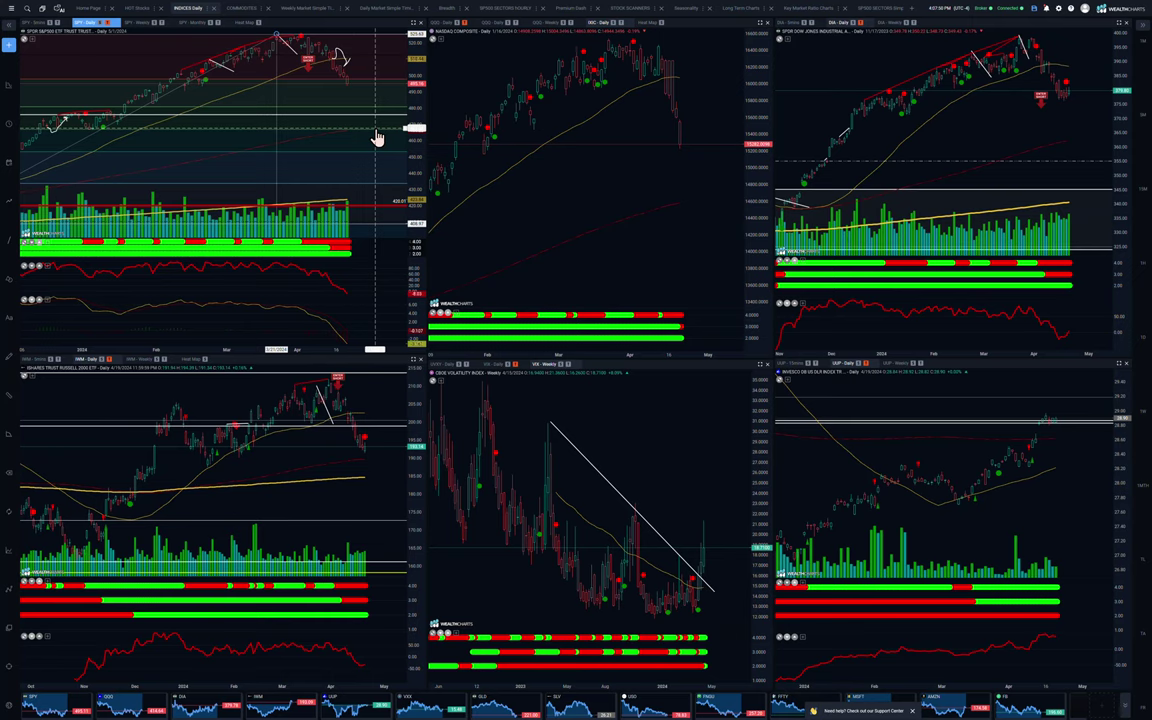
scroll(656, 123, "down", 3)
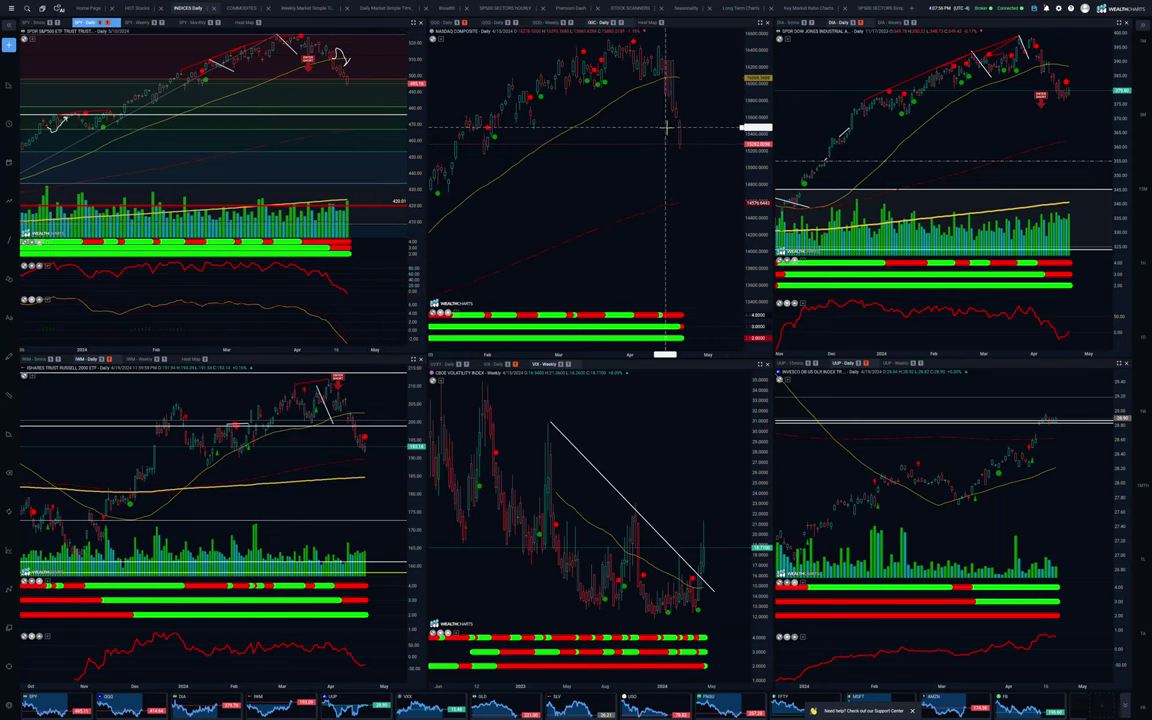
- Show the QQQ daily chart in place of the Nasdaq Composite and review it alongside the DIA daily chart
left_click(490, 22)
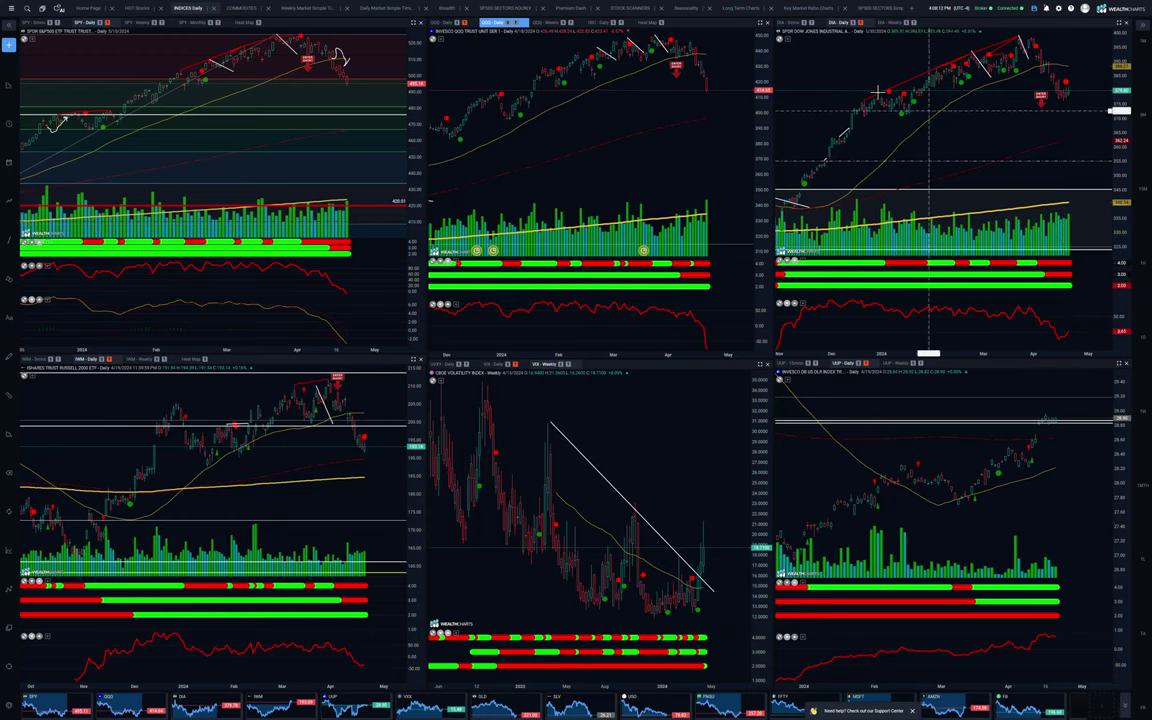
left_click(790, 48)
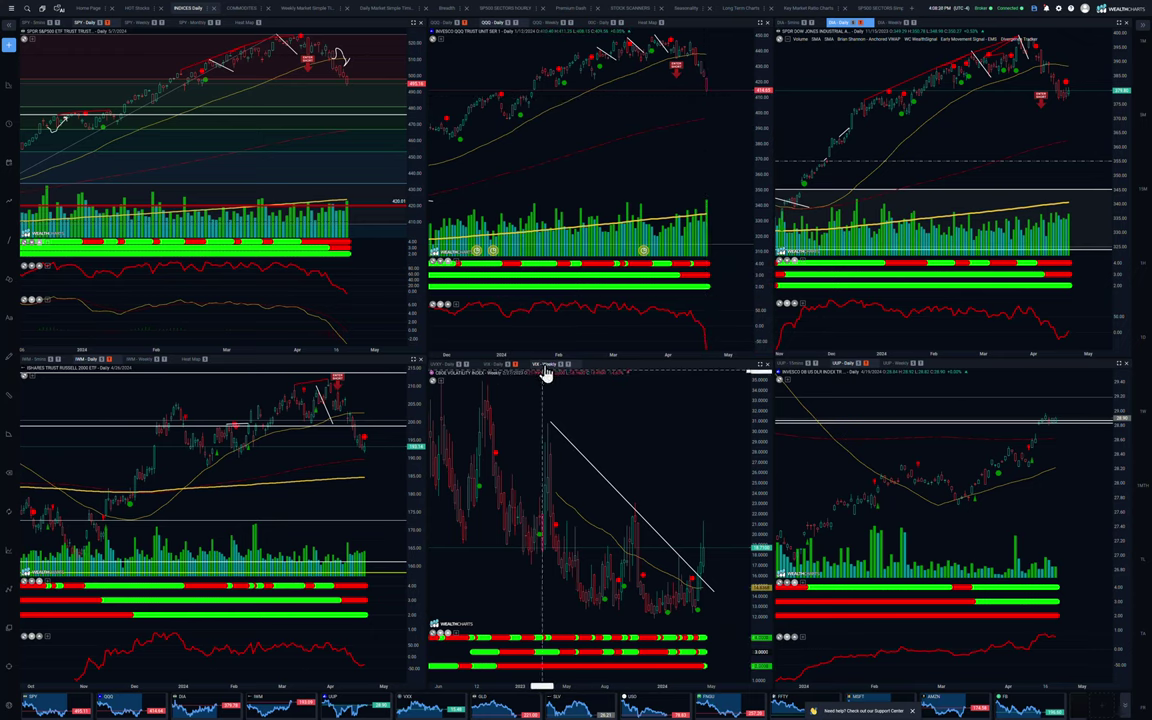
- Review the weekly VIX chart, comparing it with the daily charts of the ProShares Ultra VIX fund and the VIX
left_click(690, 561)
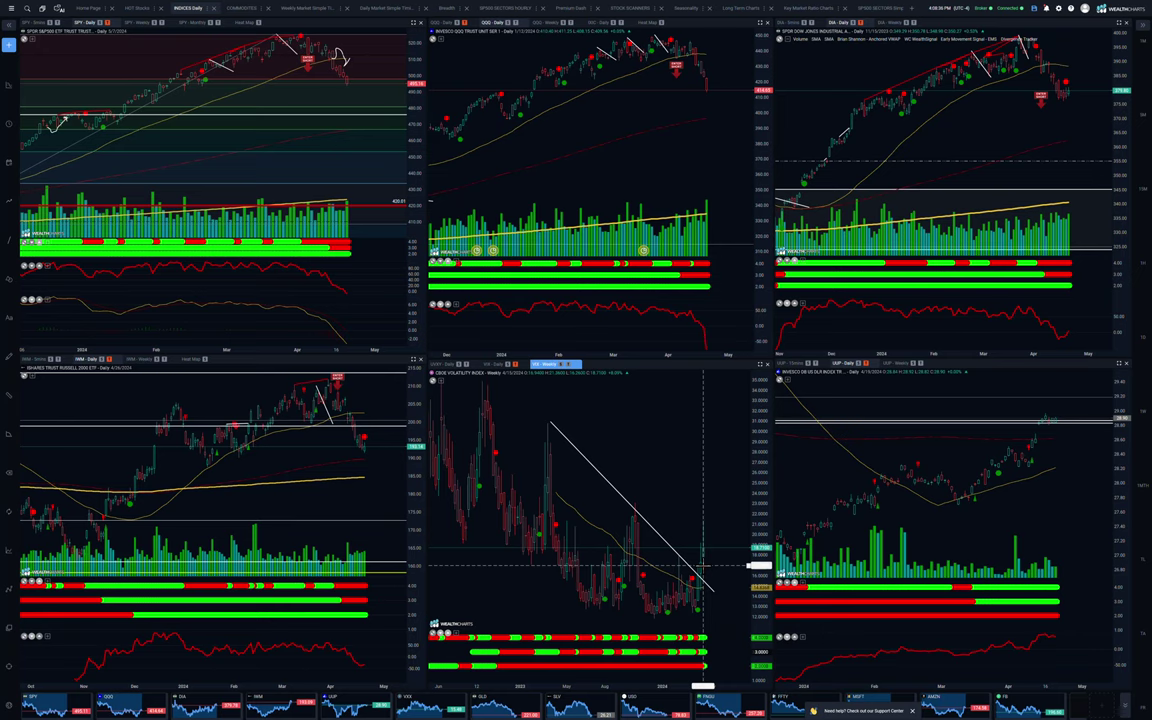
left_click(444, 366)
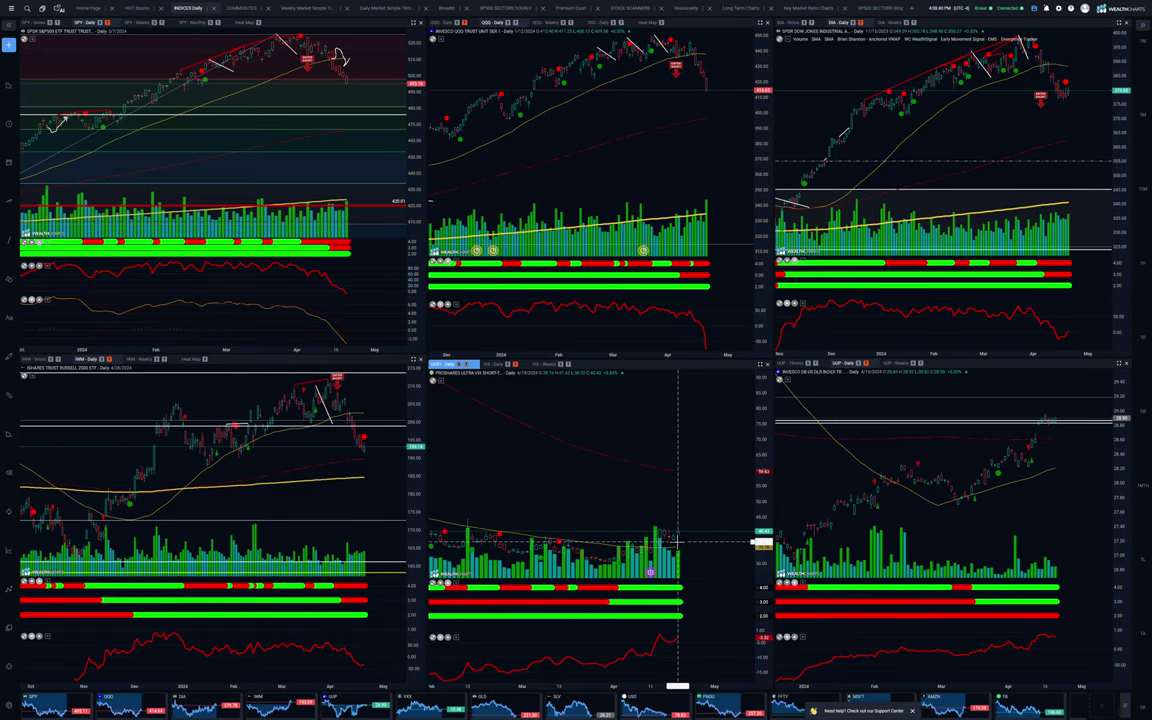
left_click(495, 364)
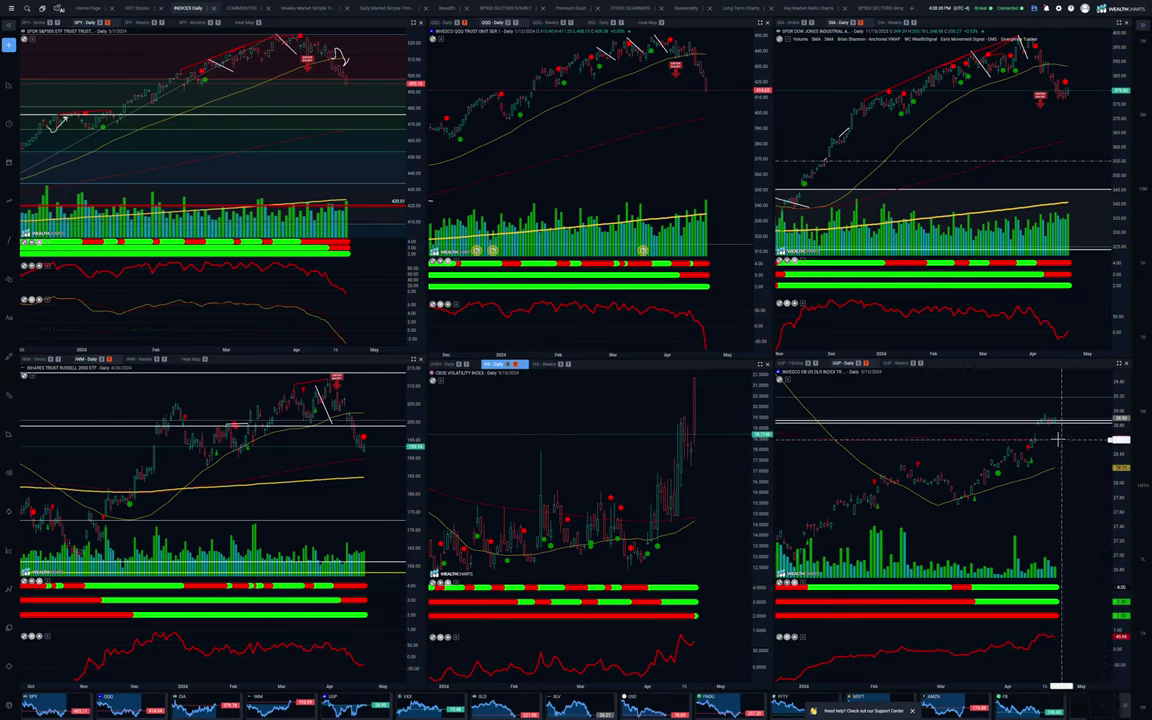
- Examine the latest UUP daily price bars around the white horizontal lines
left_click_drag(1058, 437, 982, 391)
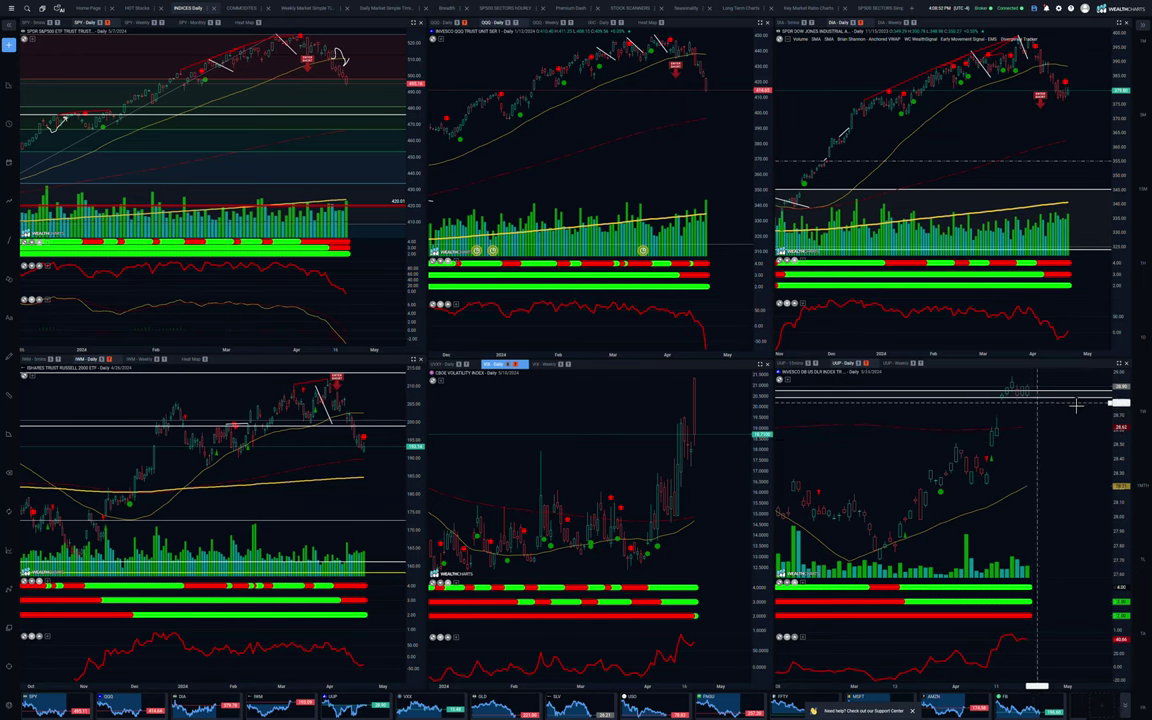
- Review the UUP daily chart over a longer period going back to the start of the year
scroll(1036, 404, "down", 3)
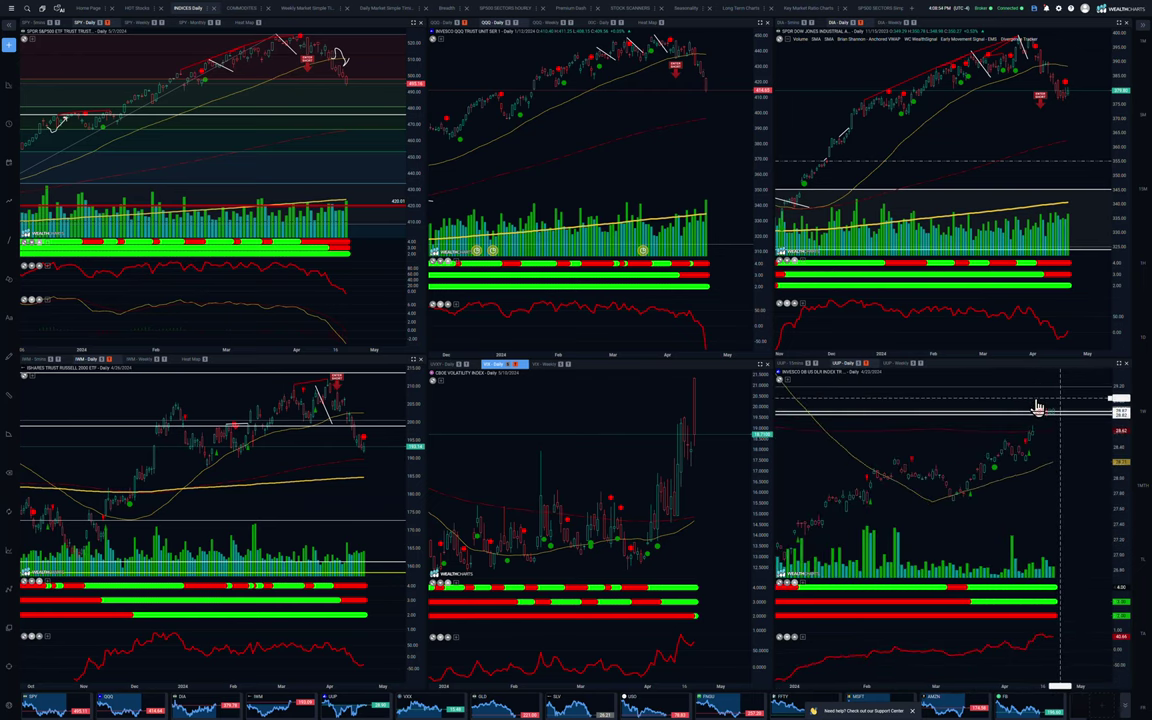
scroll(1038, 408, "up", 2)
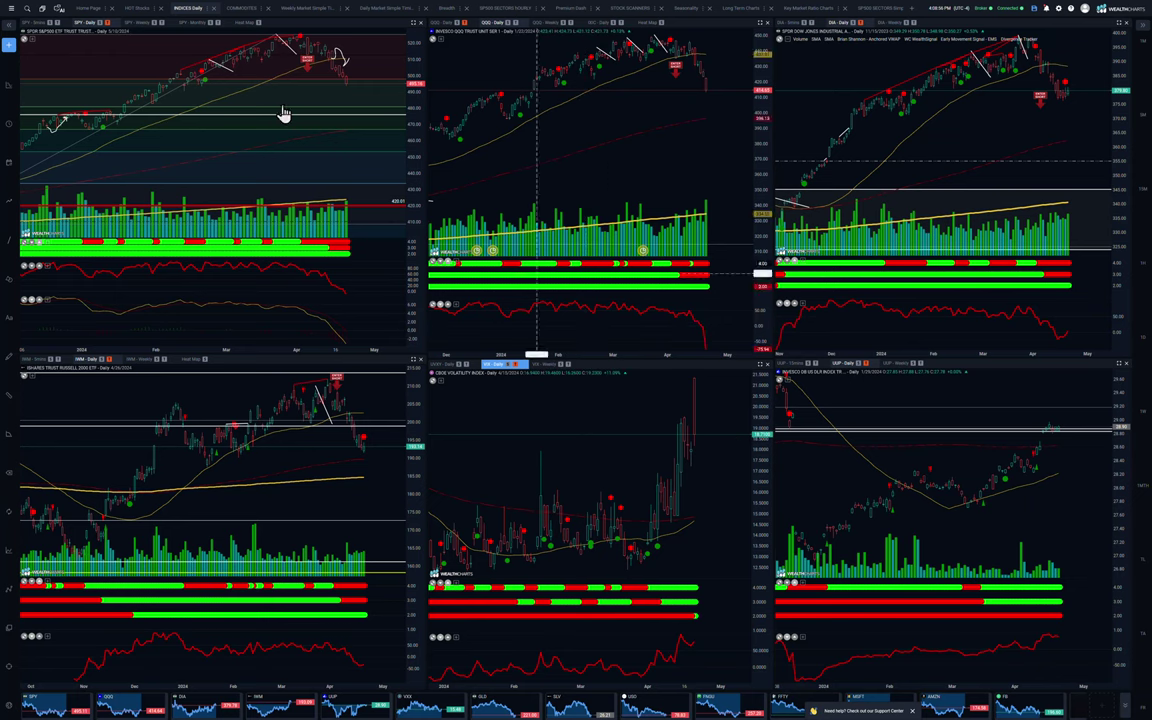
- Open the commodities charts, compress the UNG price scale and review the TNX interest rate chart around its white horizontal line
left_click(239, 9)
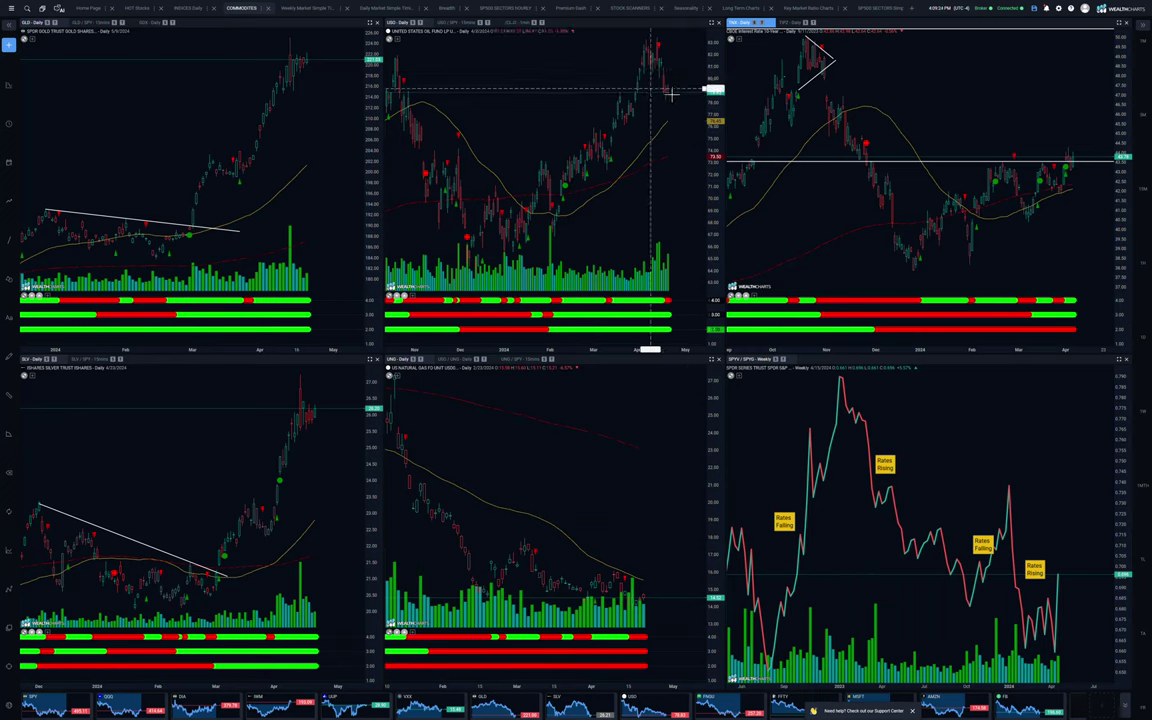
left_click_drag(706, 393, 709, 532)
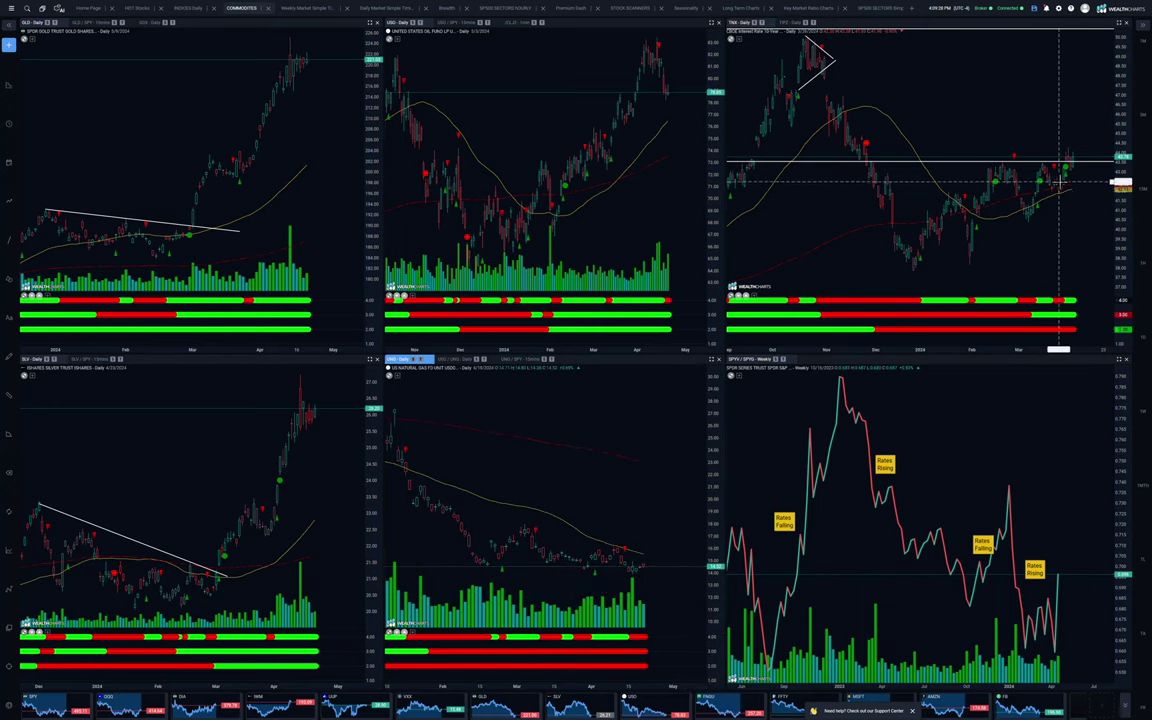
scroll(1057, 178, "up", 3)
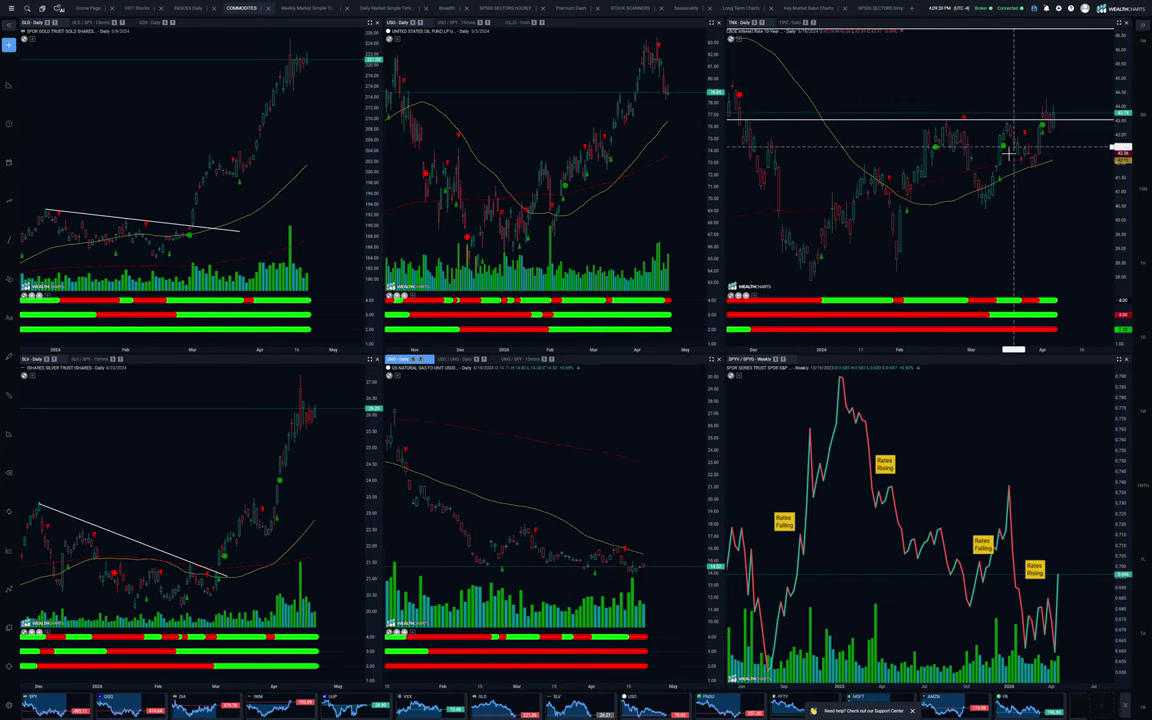
scroll(1018, 140, "down", 3)
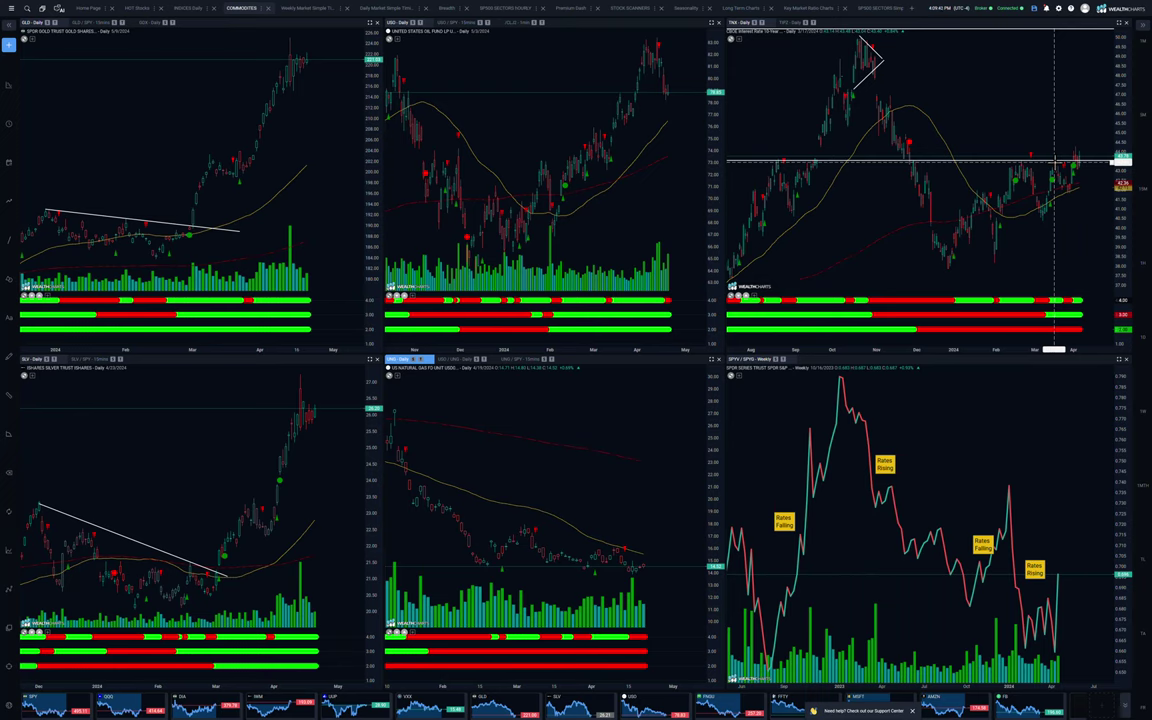
left_click(1053, 162)
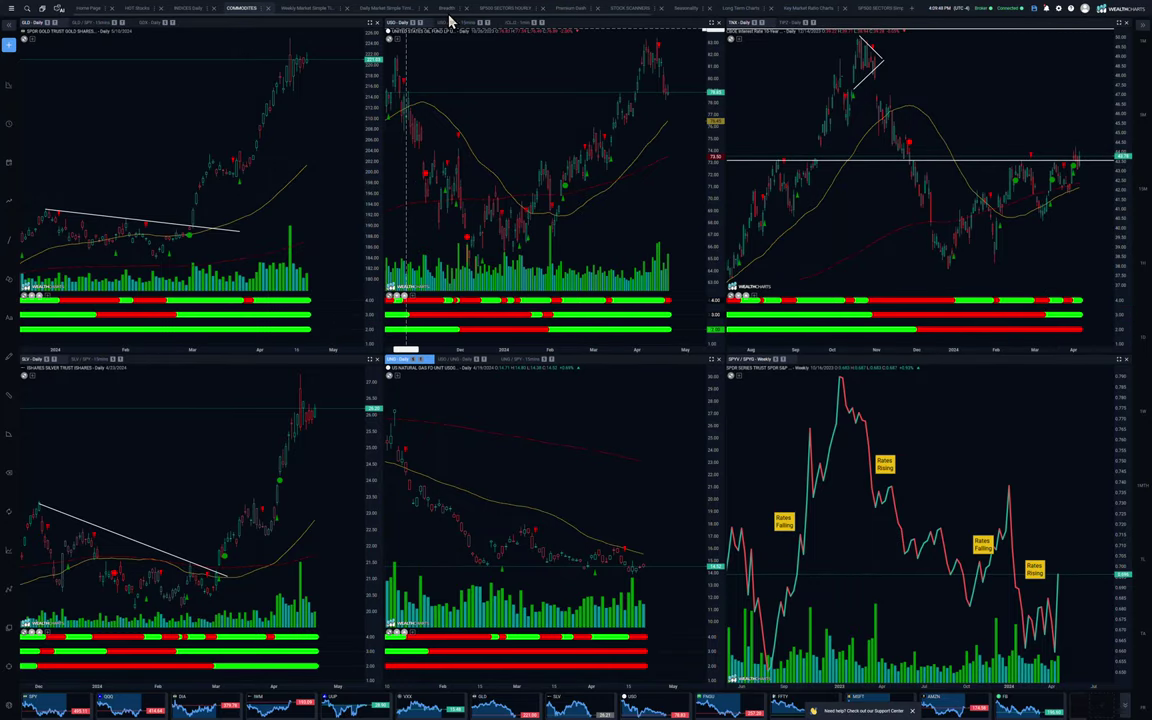
- In the hourly S&P 500 sectors workspace, replace the /BTC daily chart with BTC/USD and show a longer price history
left_click(497, 10)
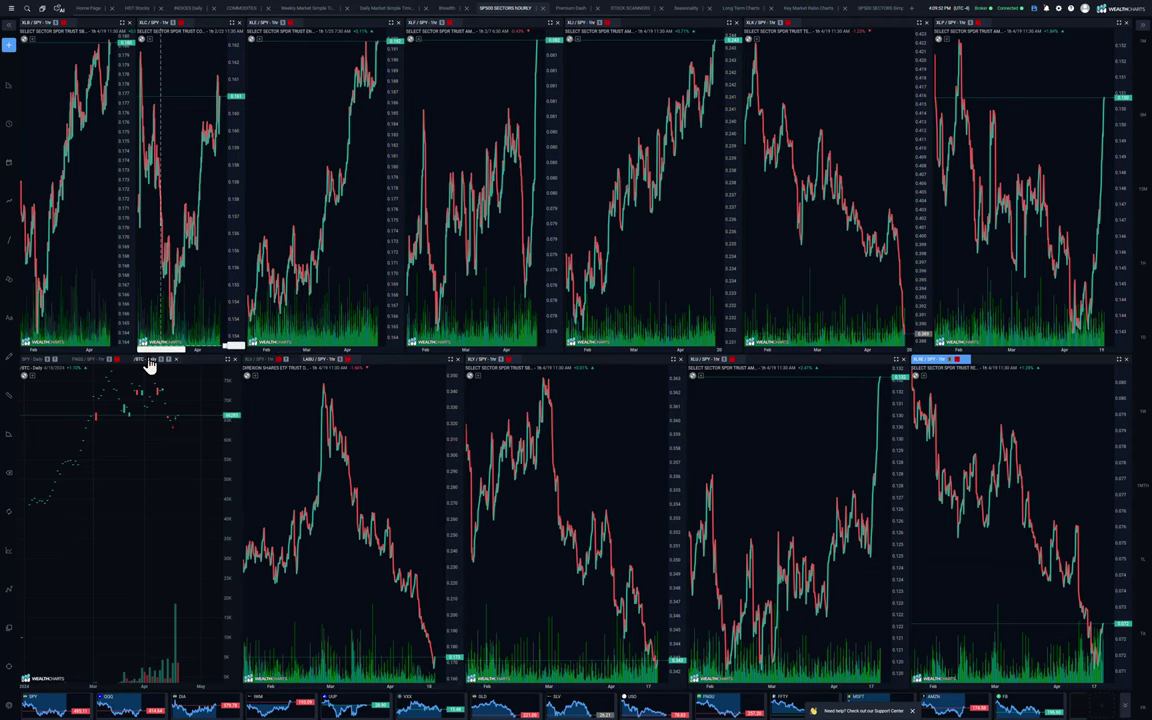
left_click(125, 402)
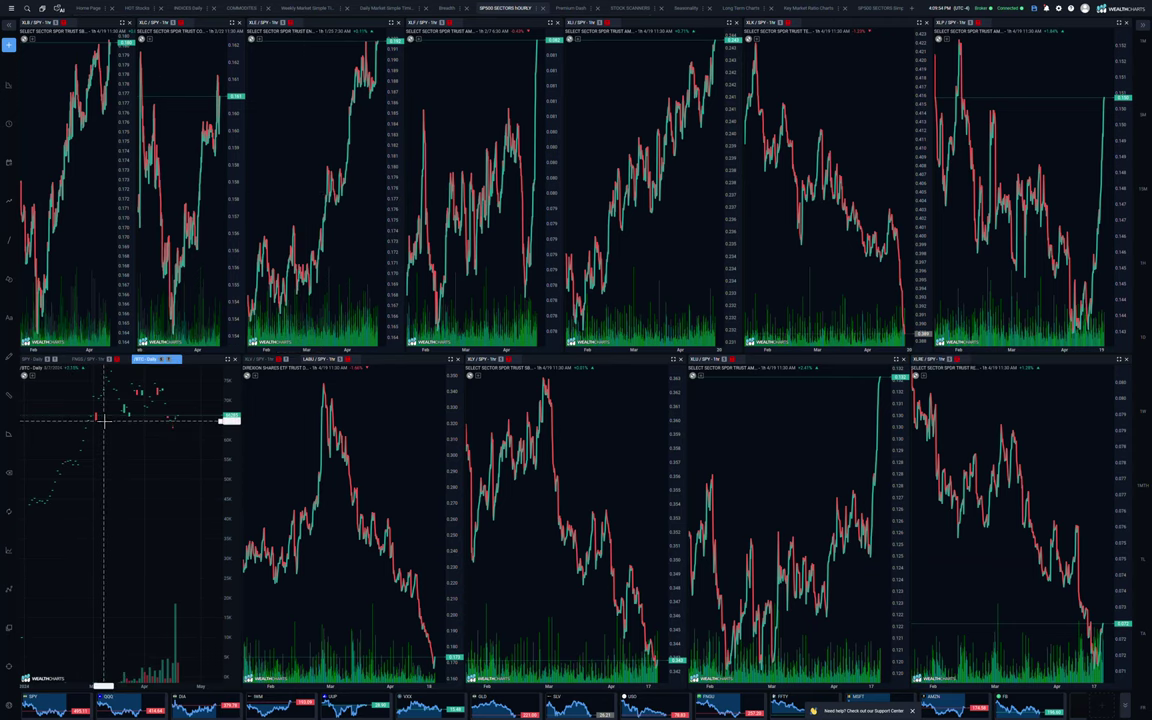
type("btc")
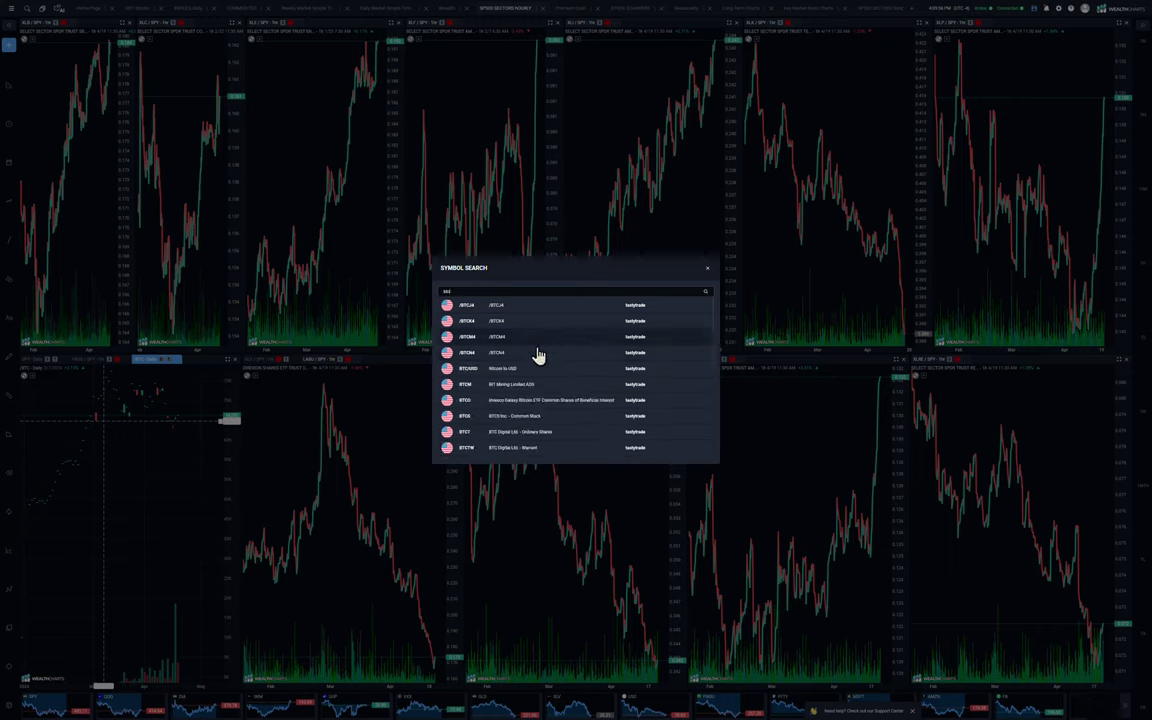
left_click(500, 370)
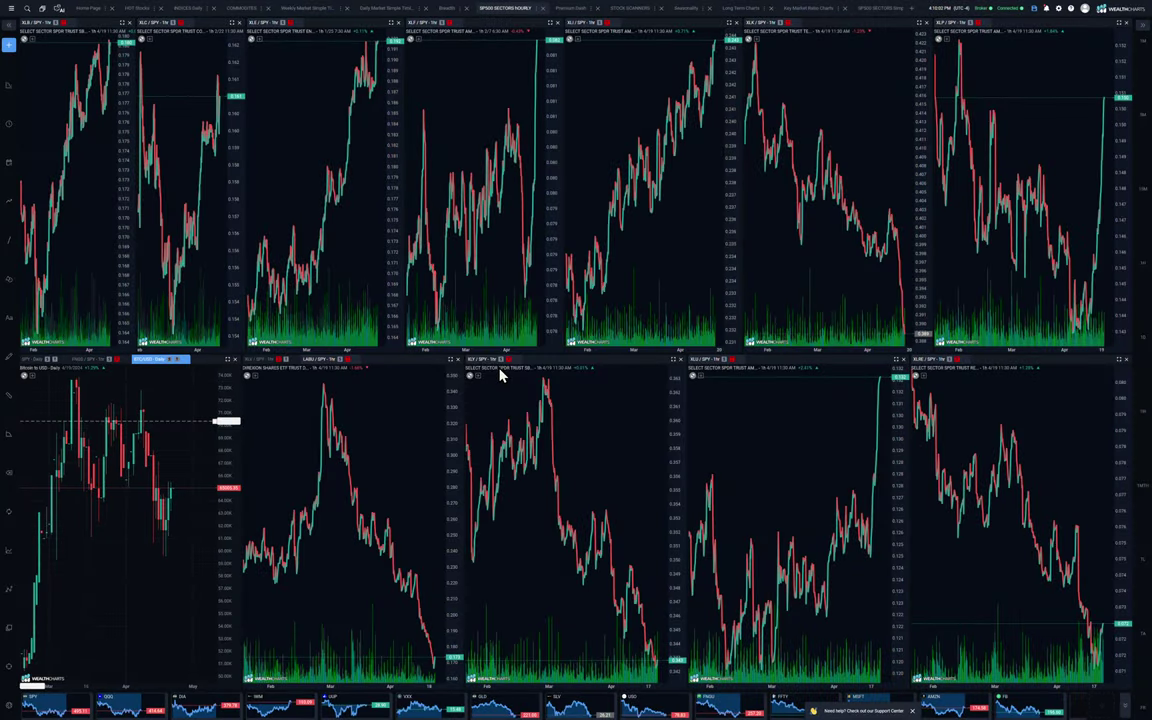
scroll(186, 424, "down", 5)
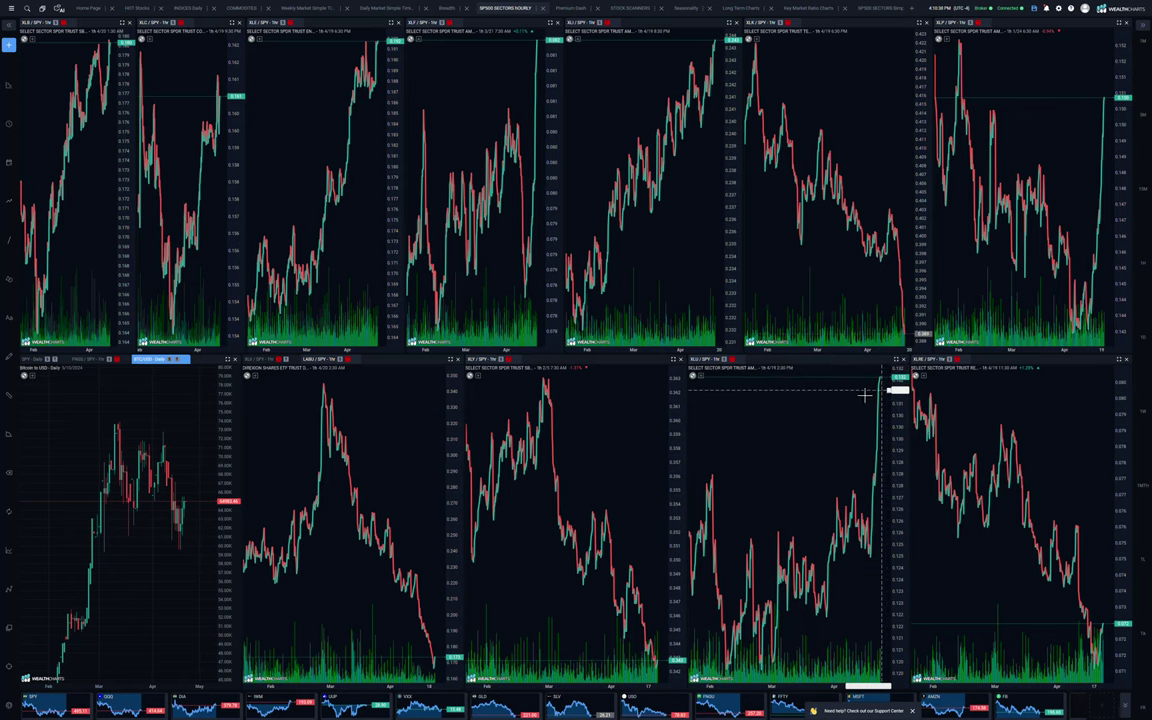
- Show the XLV/SPY ratio in place of LABU/SPY and review it with the XLRE/SPY and XLK/SPY ratios
left_click(300, 367)
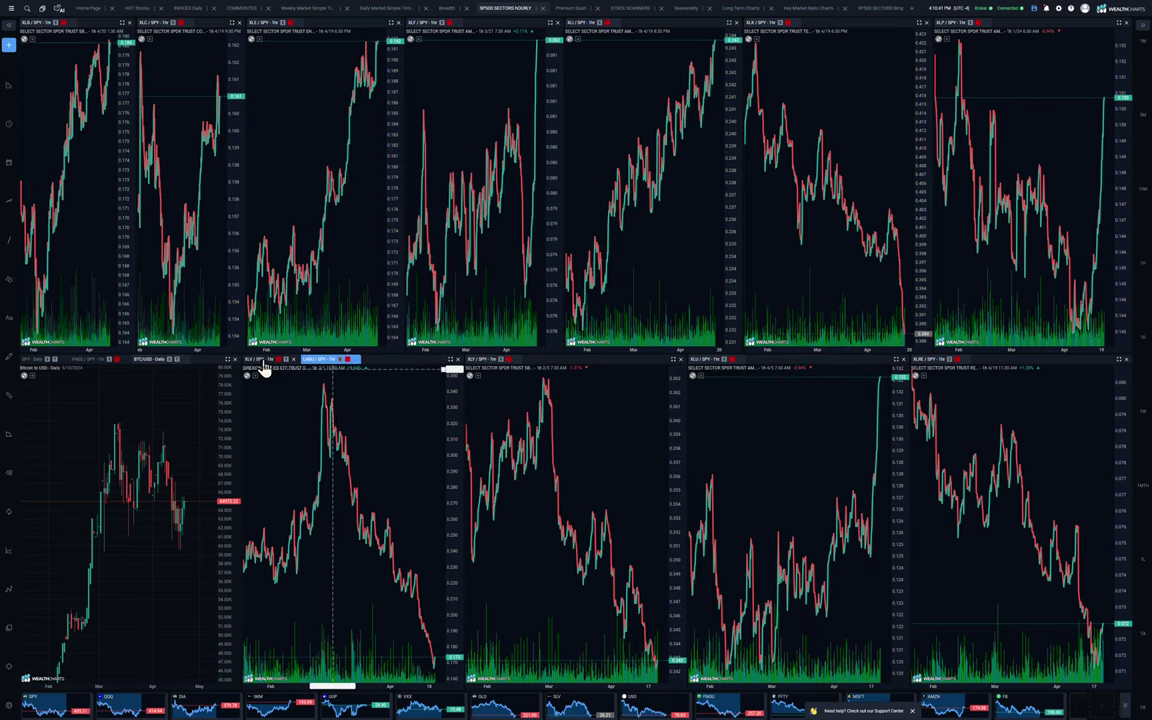
left_click(263, 368)
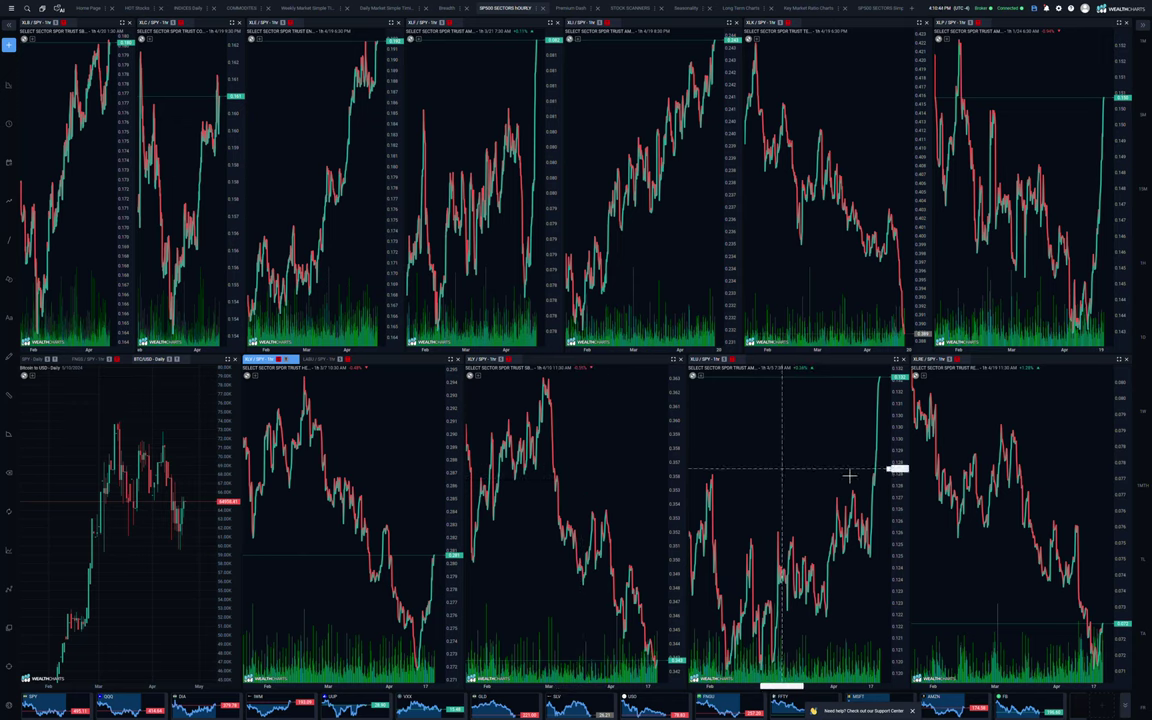
left_click(1050, 476)
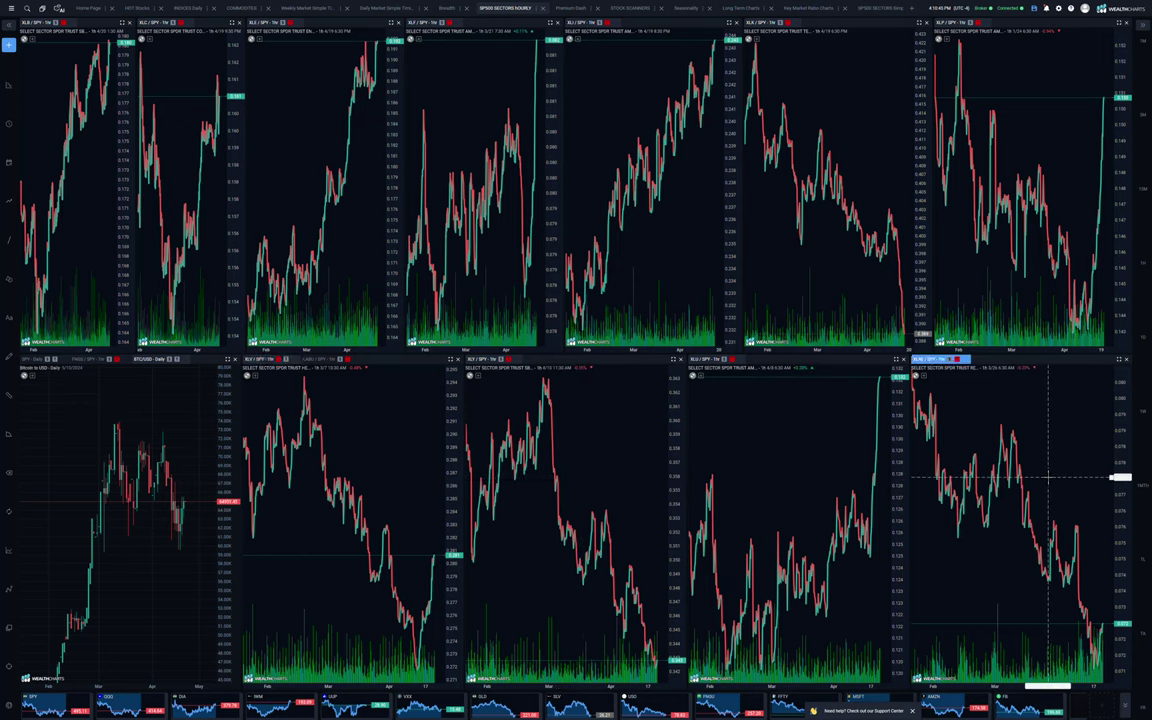
left_click(848, 195)
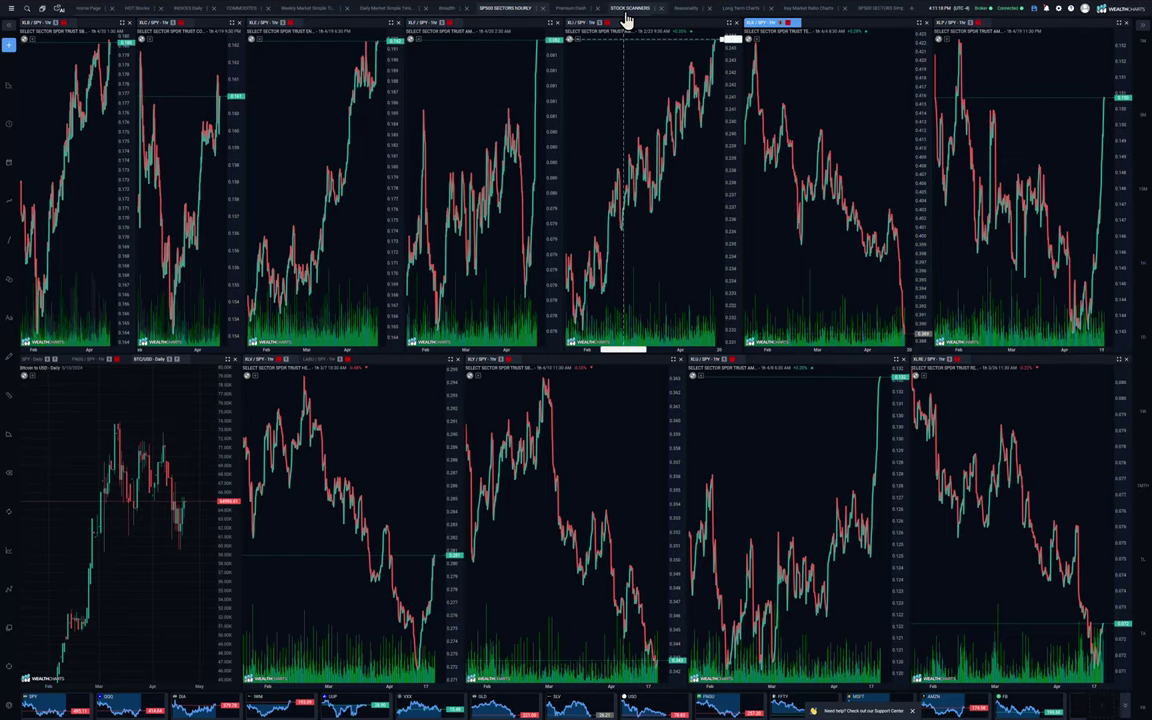
- Open the heat map in the stock scanners workspace and set it to the Nasdaq 100
left_click(627, 9)
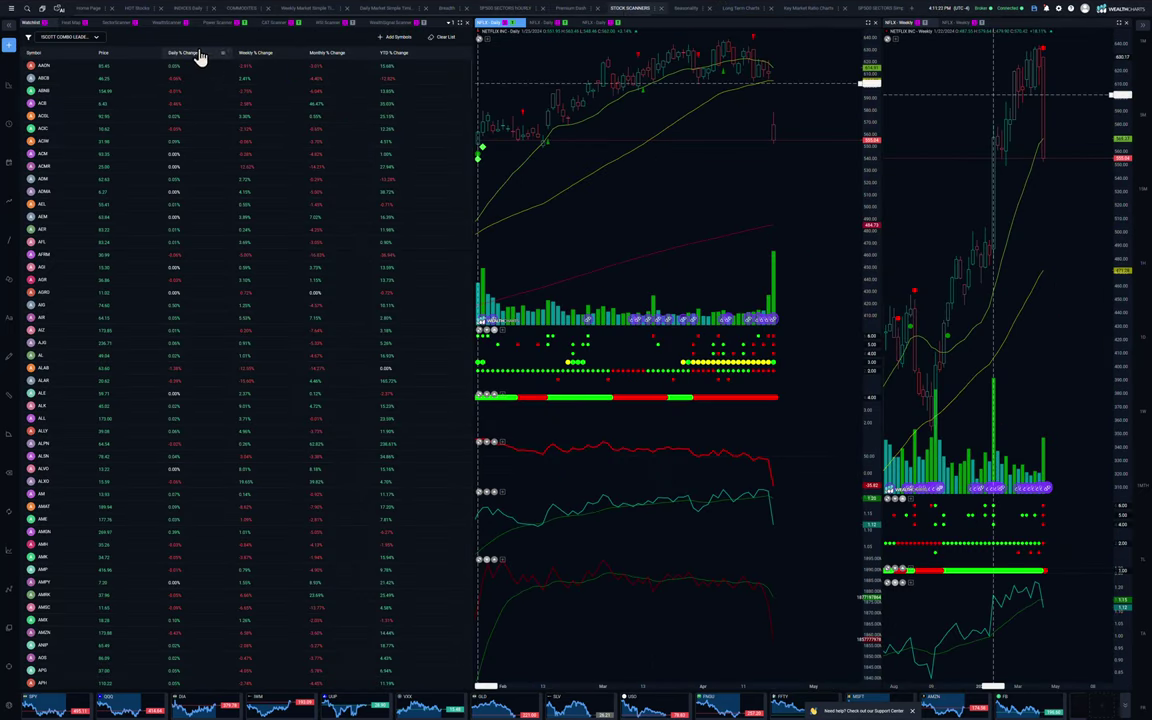
left_click(74, 23)
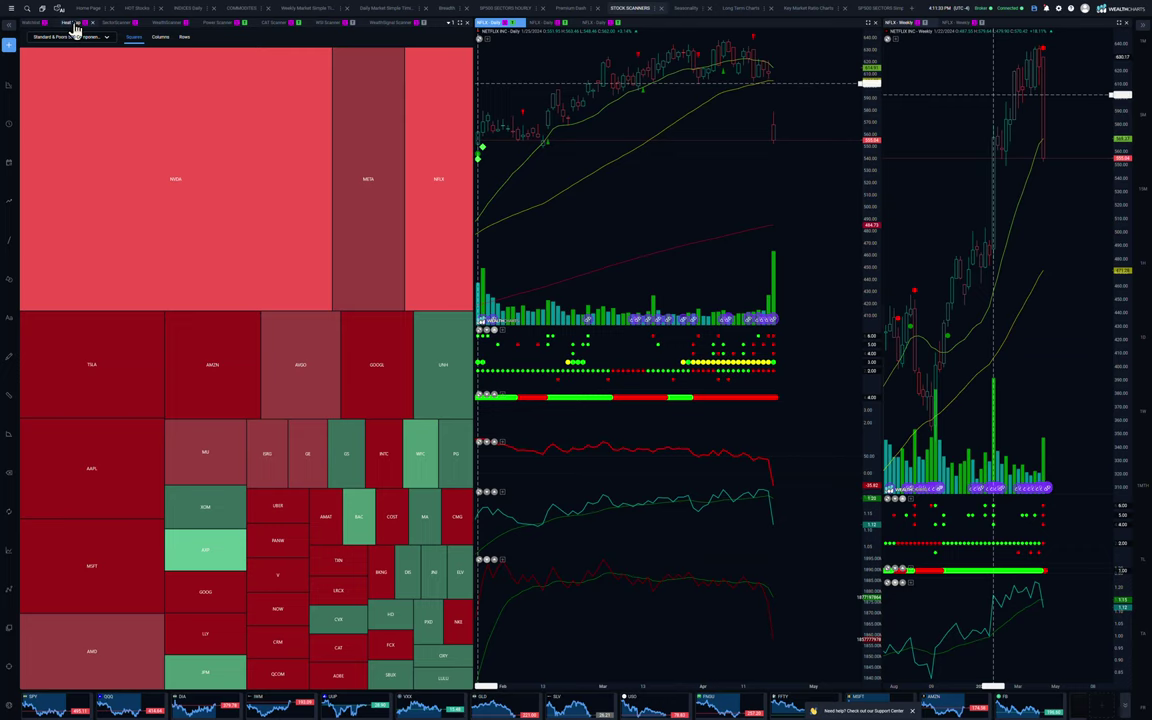
left_click(100, 37)
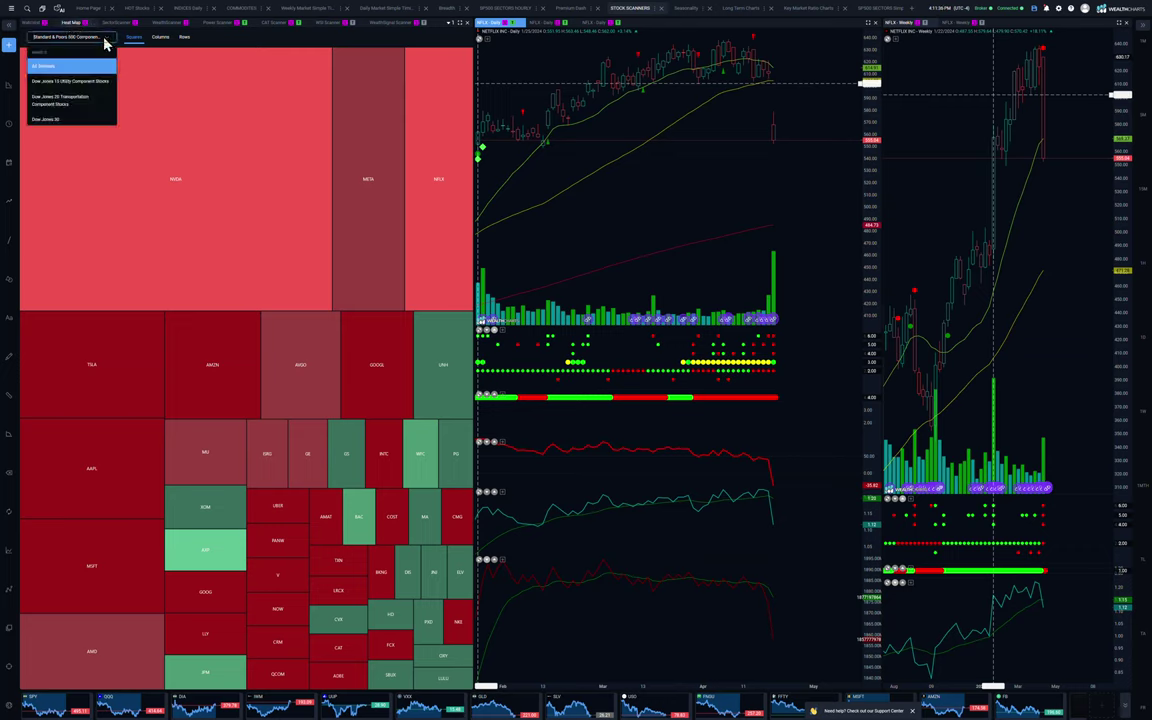
scroll(80, 80, "down", 2)
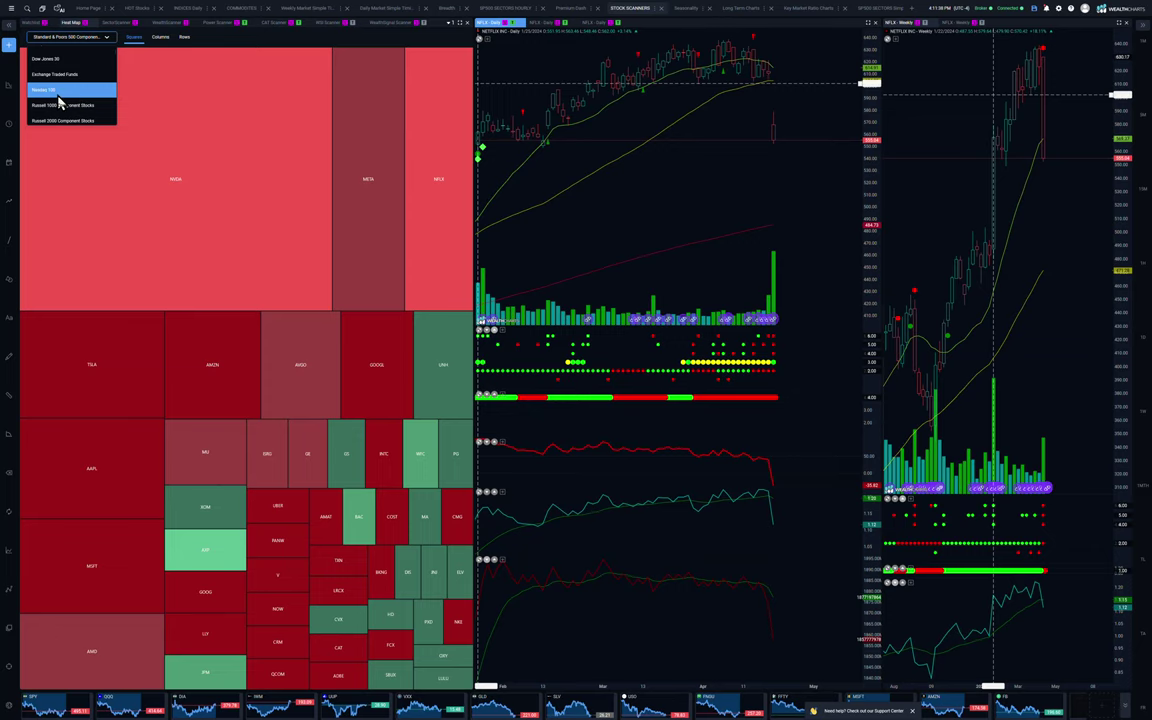
left_click(58, 101)
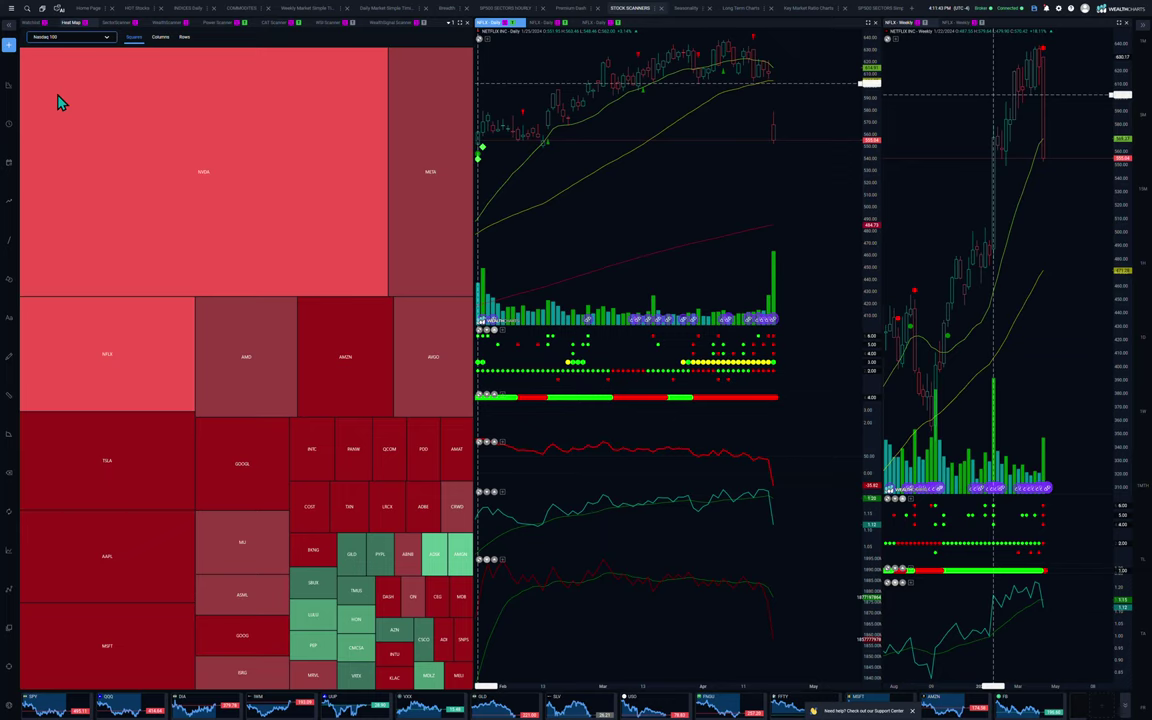
- Set the heat map to Russell 2000 Component Stocks and inspect its individual tiles
left_click(57, 38)
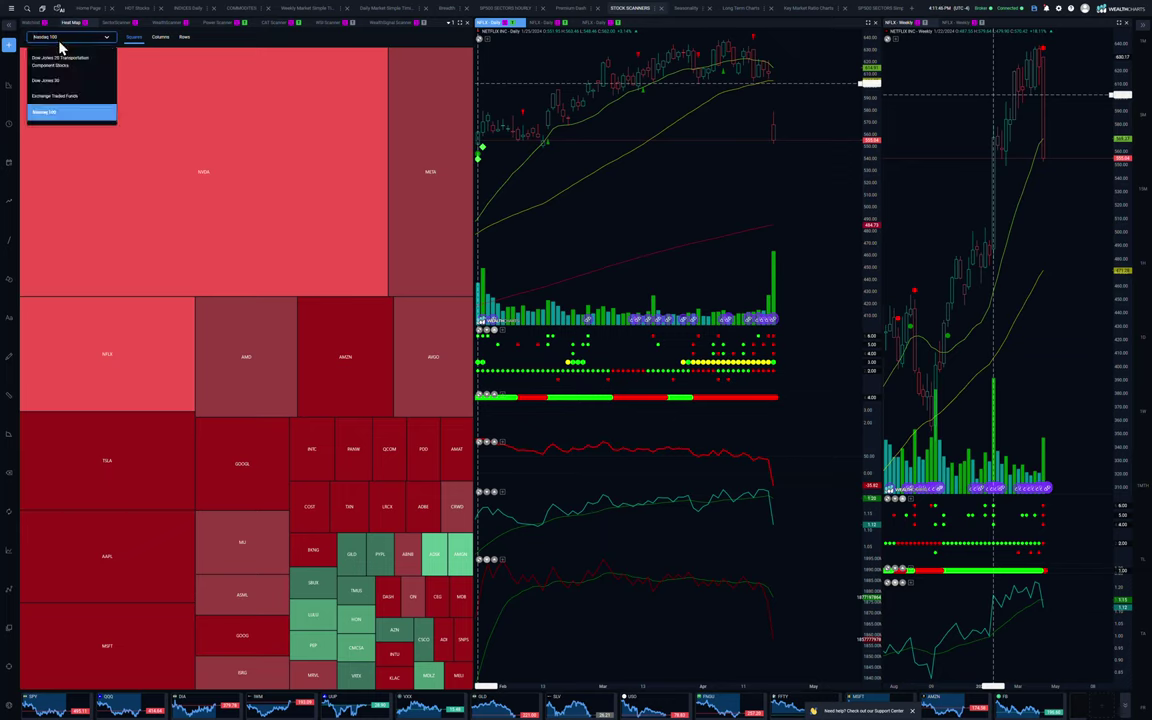
scroll(68, 92, "down", 2)
scroll(72, 84, "down", 2)
left_click(70, 66)
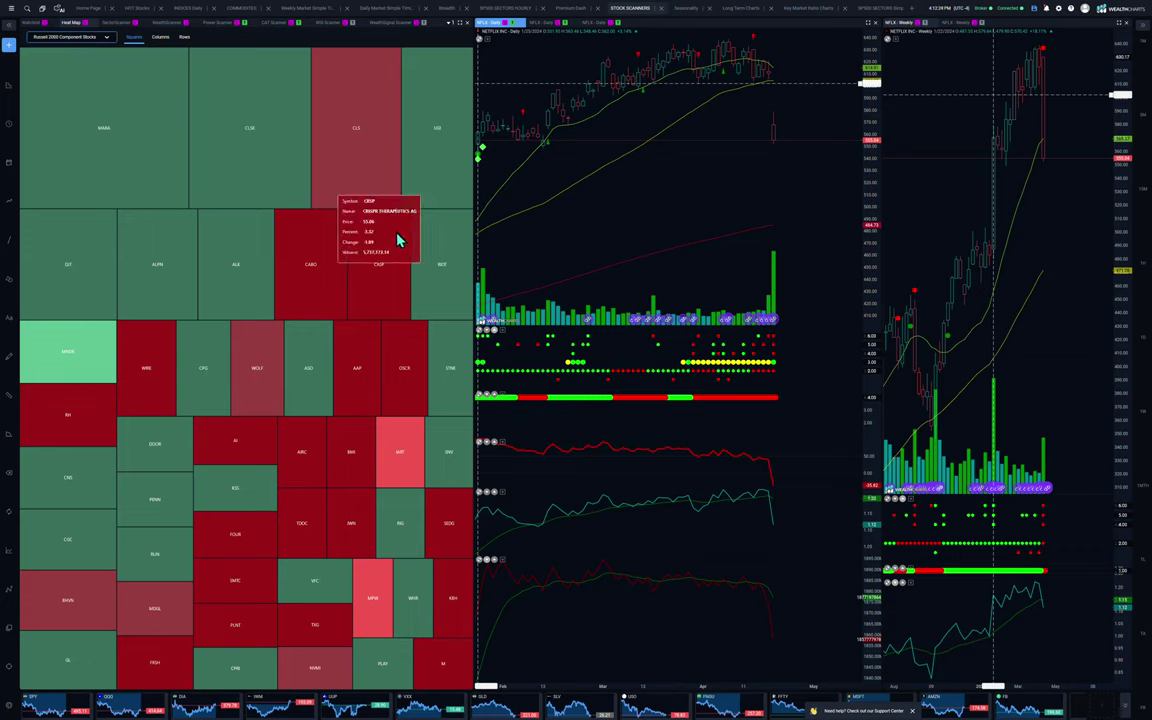
- Open the WealthScanner's bullish trade ideas and review the SARK daily chart over a longer period
left_click(166, 26)
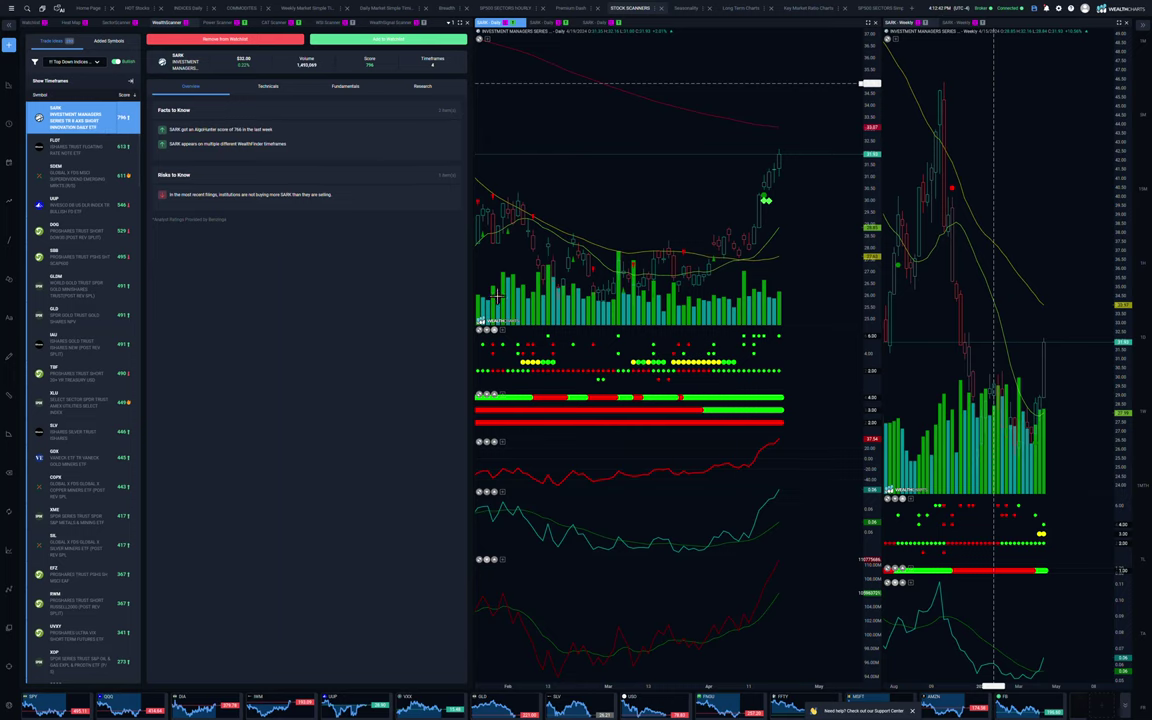
scroll(779, 238, "down", 5)
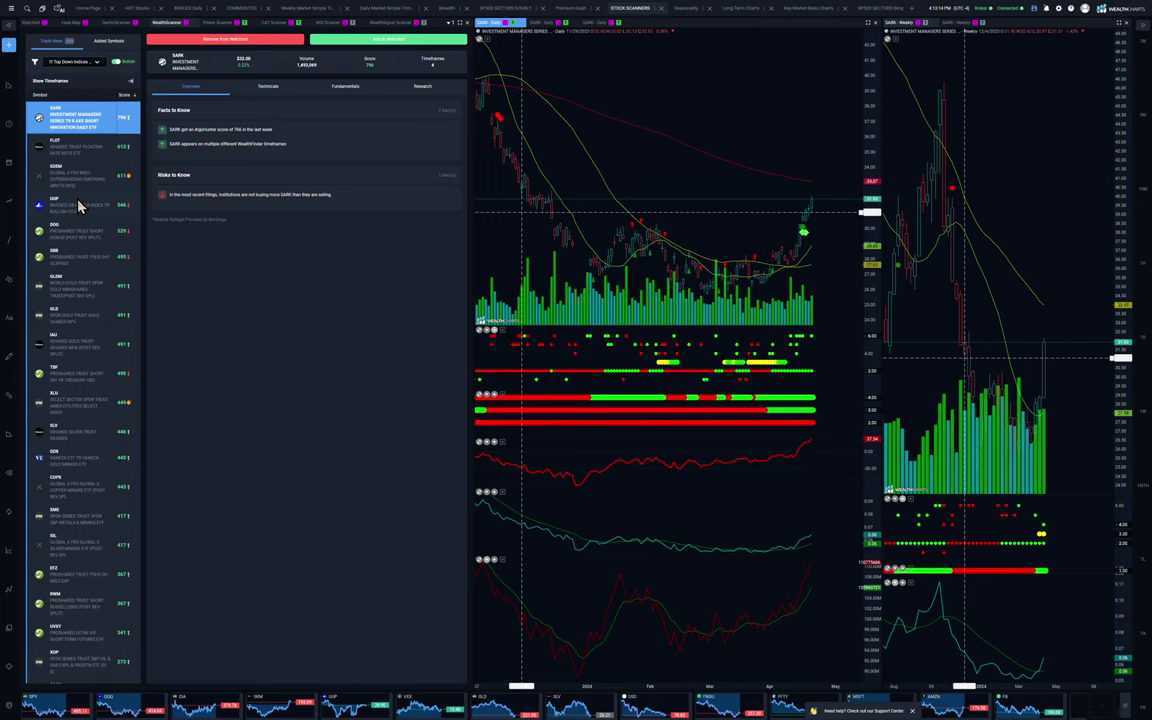
- Review the bearish trade ideas sorted from the lowest score, and return the list to bullish
left_click(115, 62)
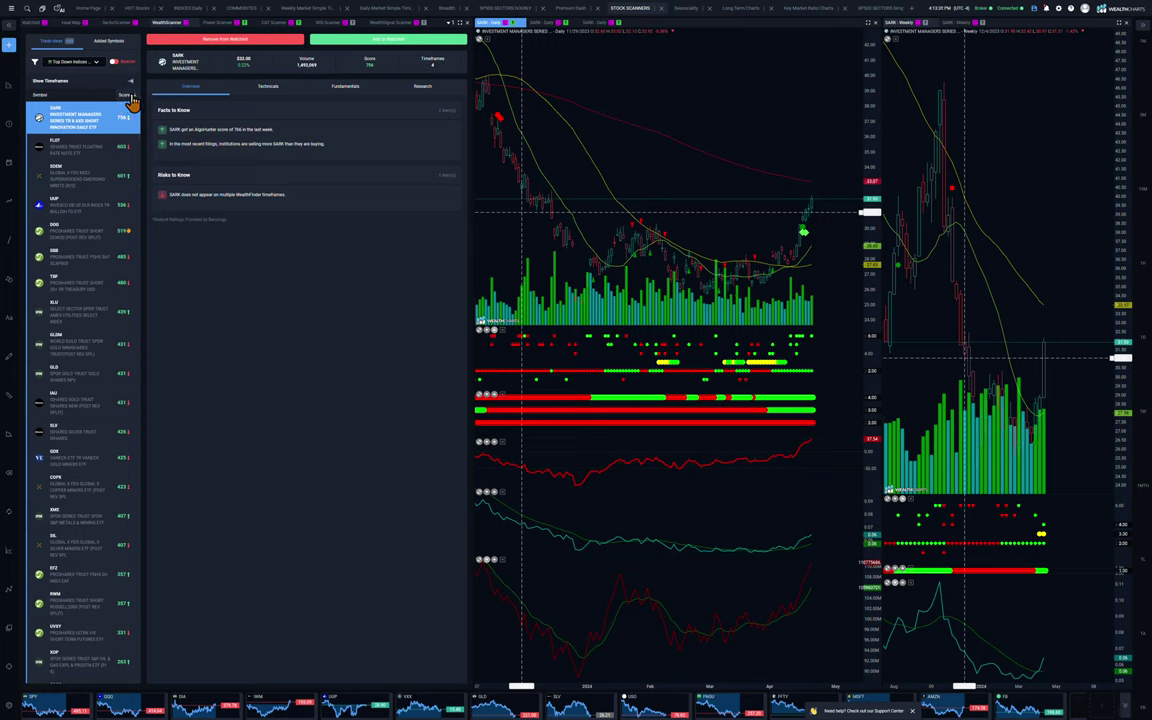
left_click(125, 96)
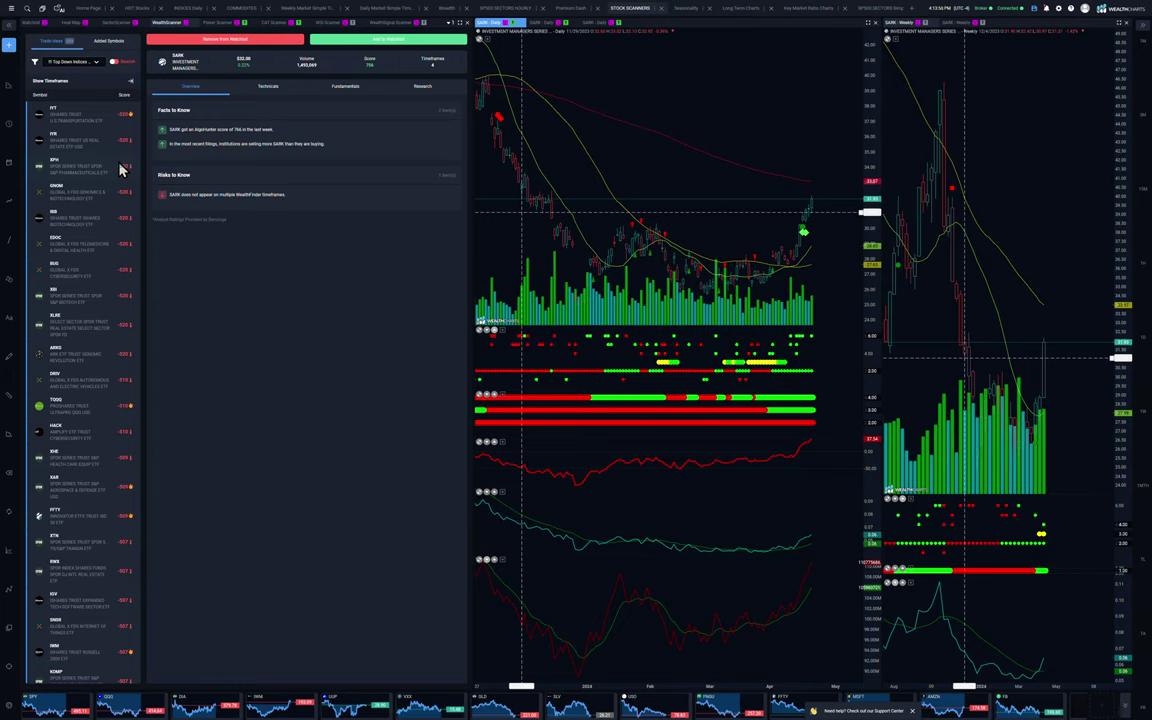
left_click(114, 62)
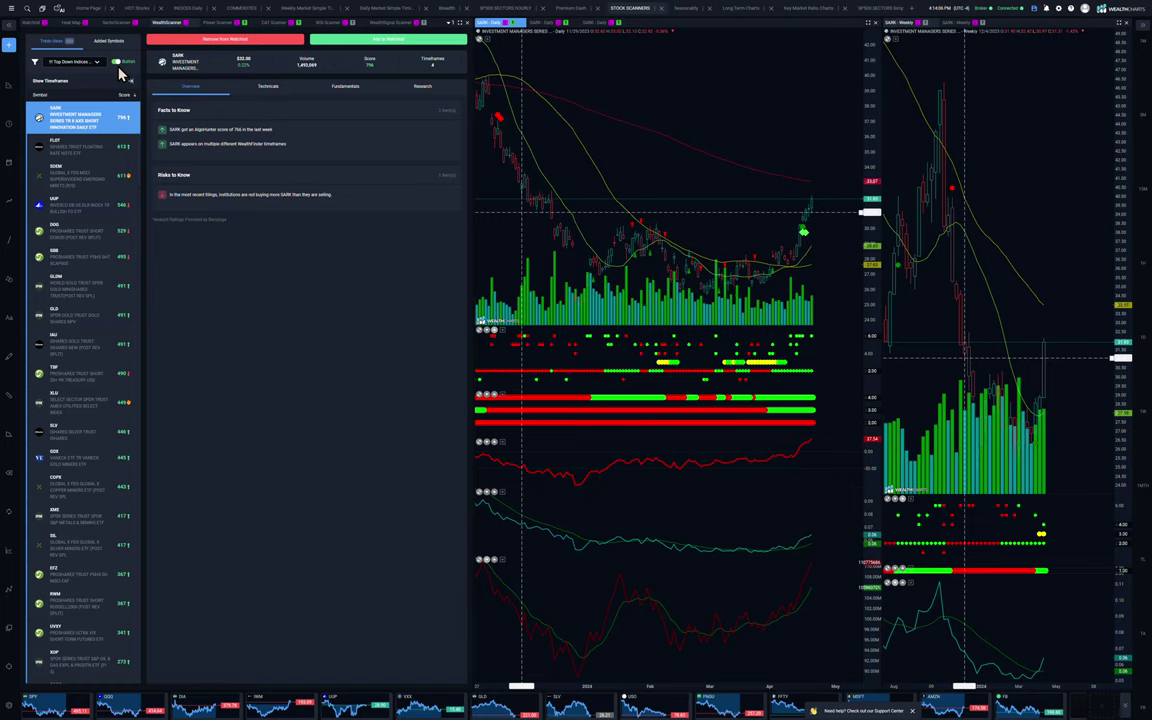
- In the HOT Stocks workspace, show the KHC charts and review its daily price history back to November
left_click(130, 17)
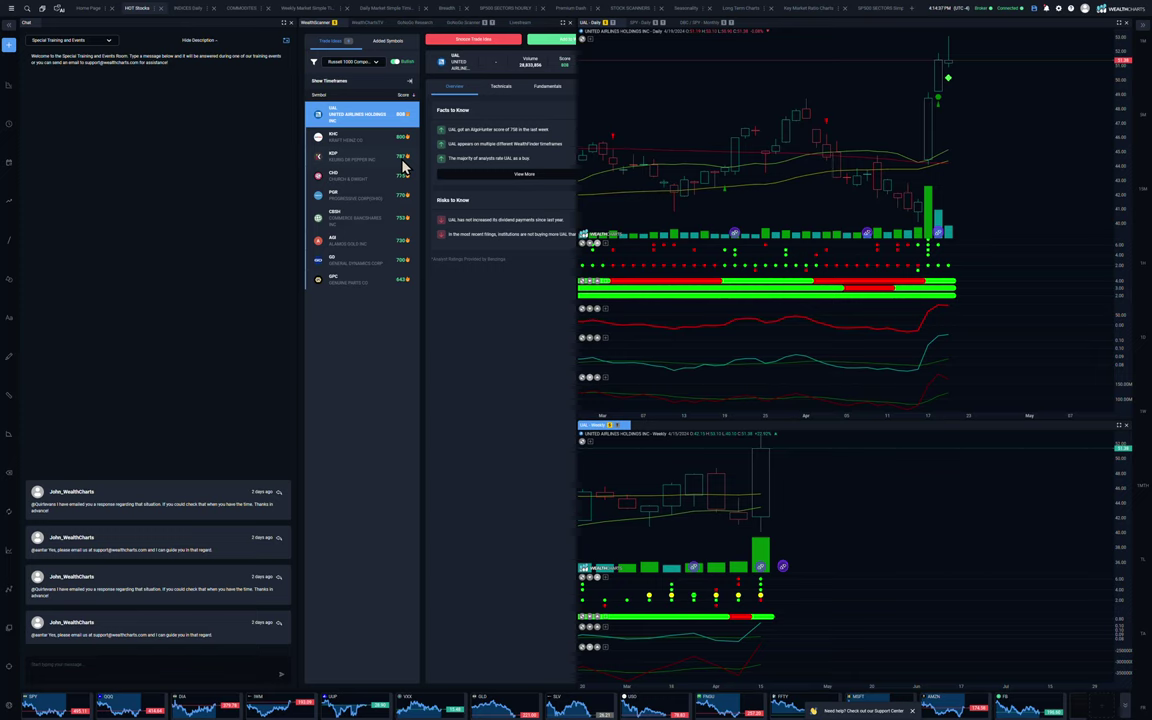
left_click(352, 146)
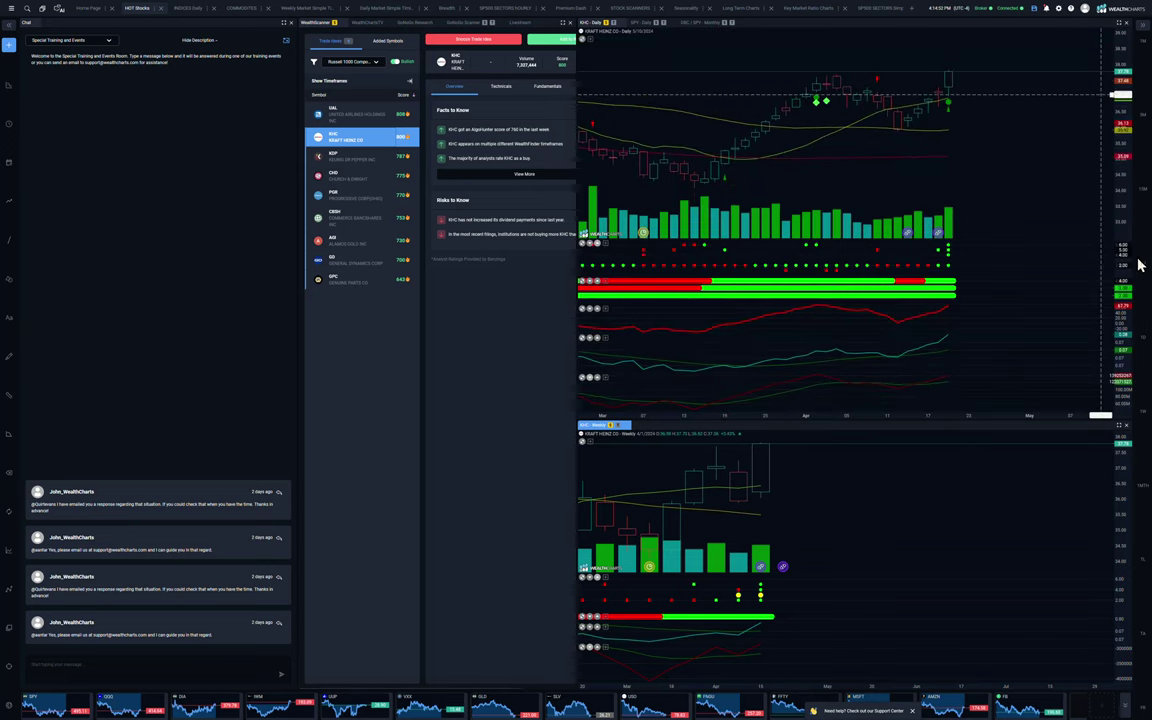
scroll(853, 140, "down", 5)
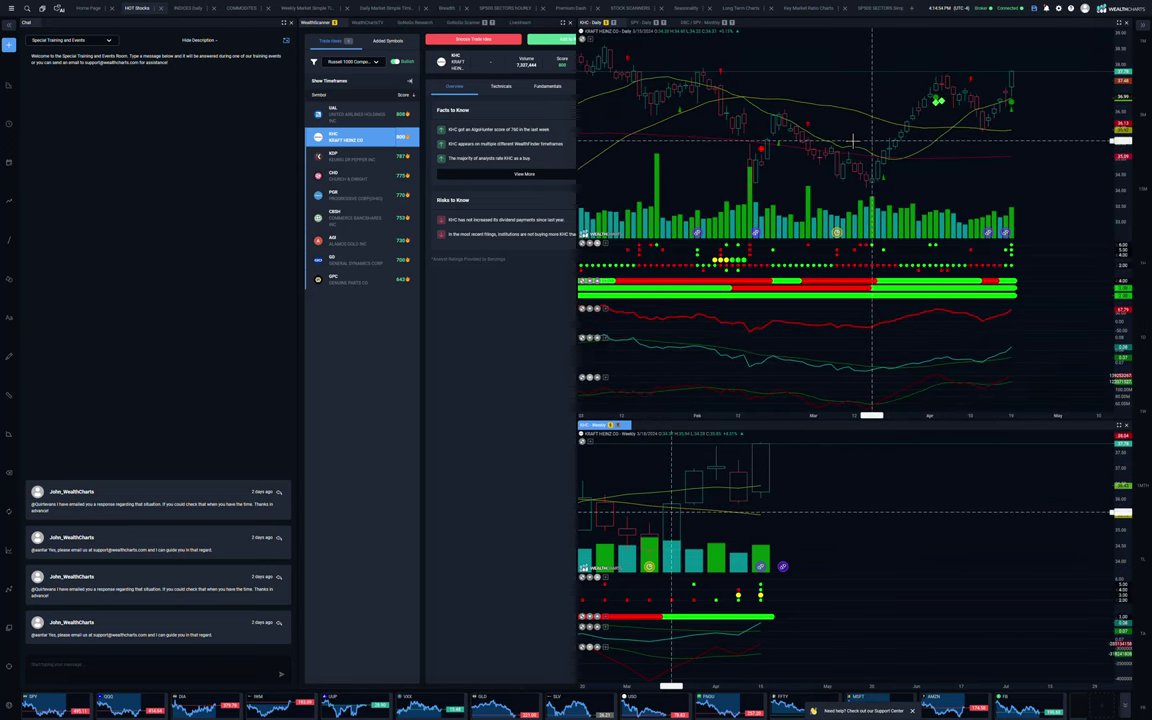
scroll(853, 140, "down", 4)
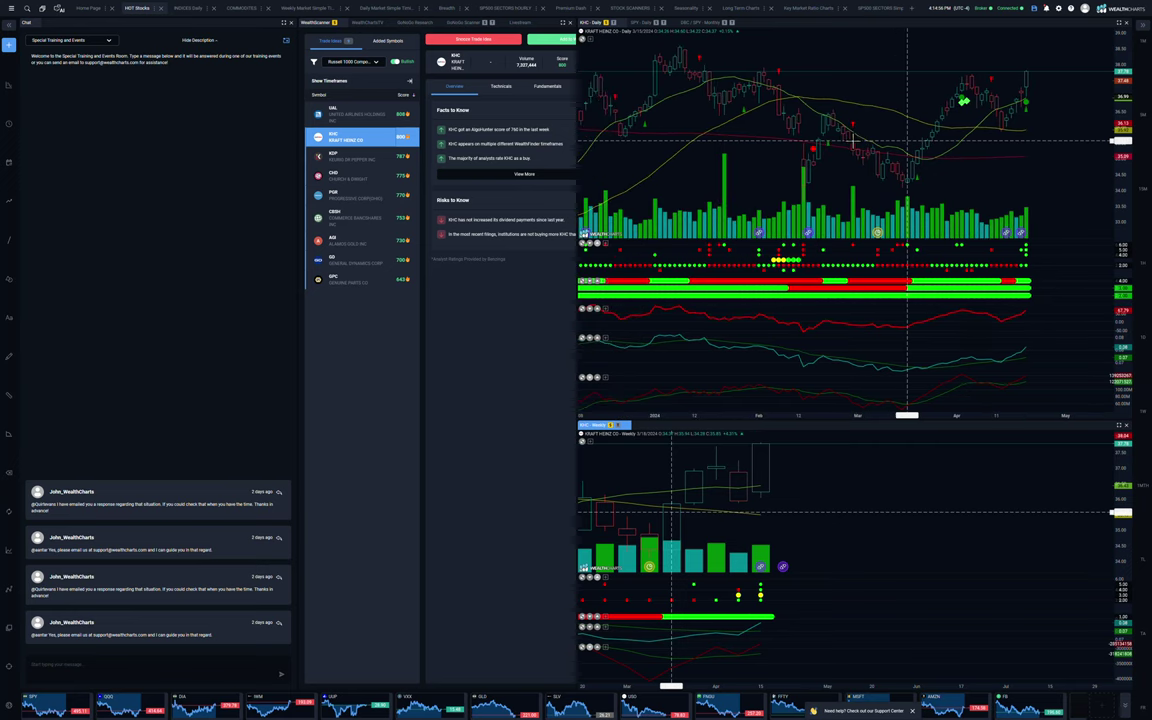
scroll(853, 140, "down", 2)
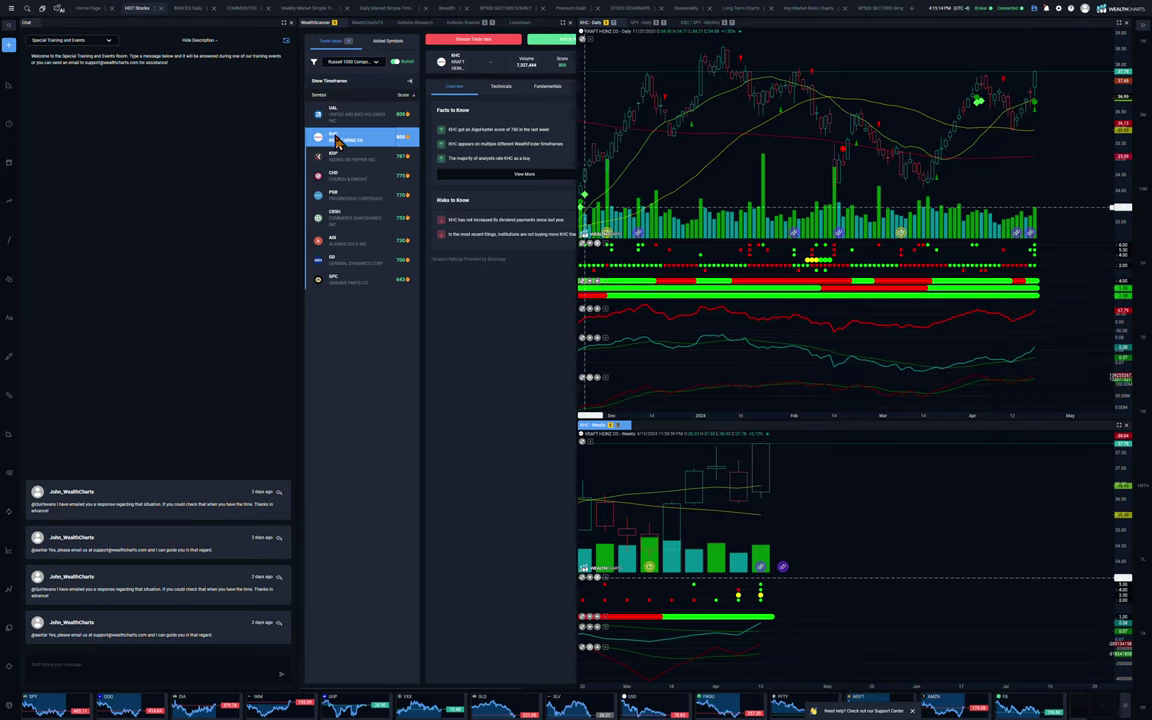
- Review the daily and weekly charts of the KDP and CHD bullish trade ideas
left_click(343, 158)
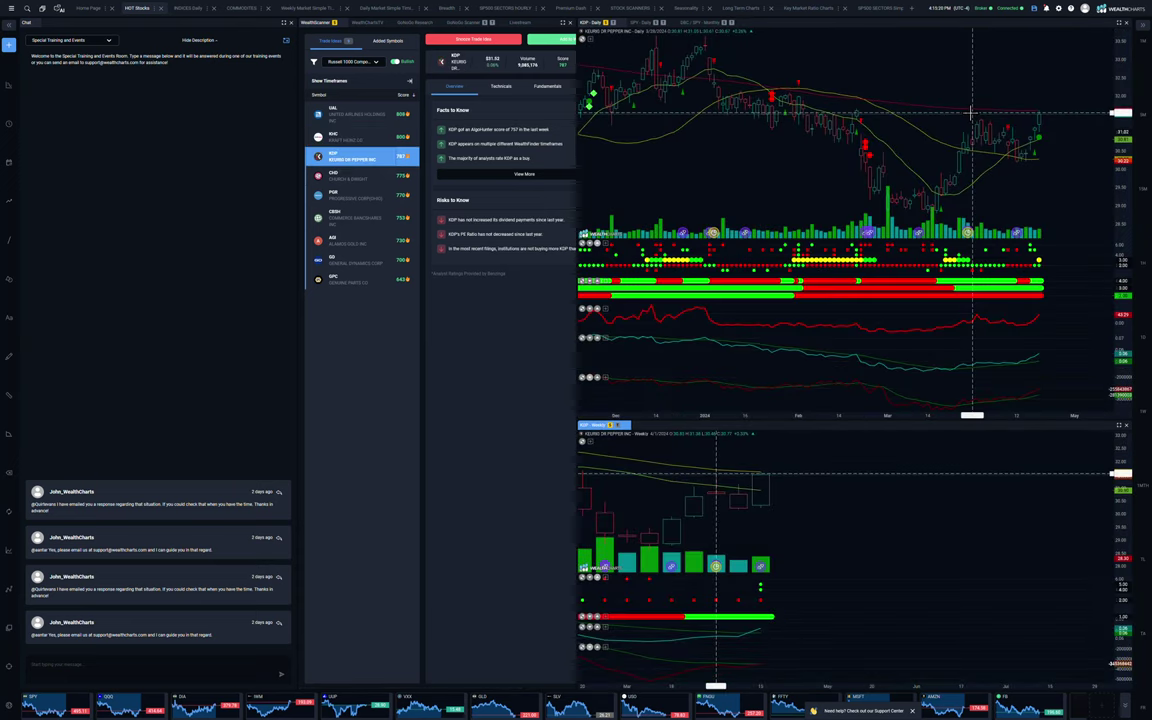
left_click(338, 177)
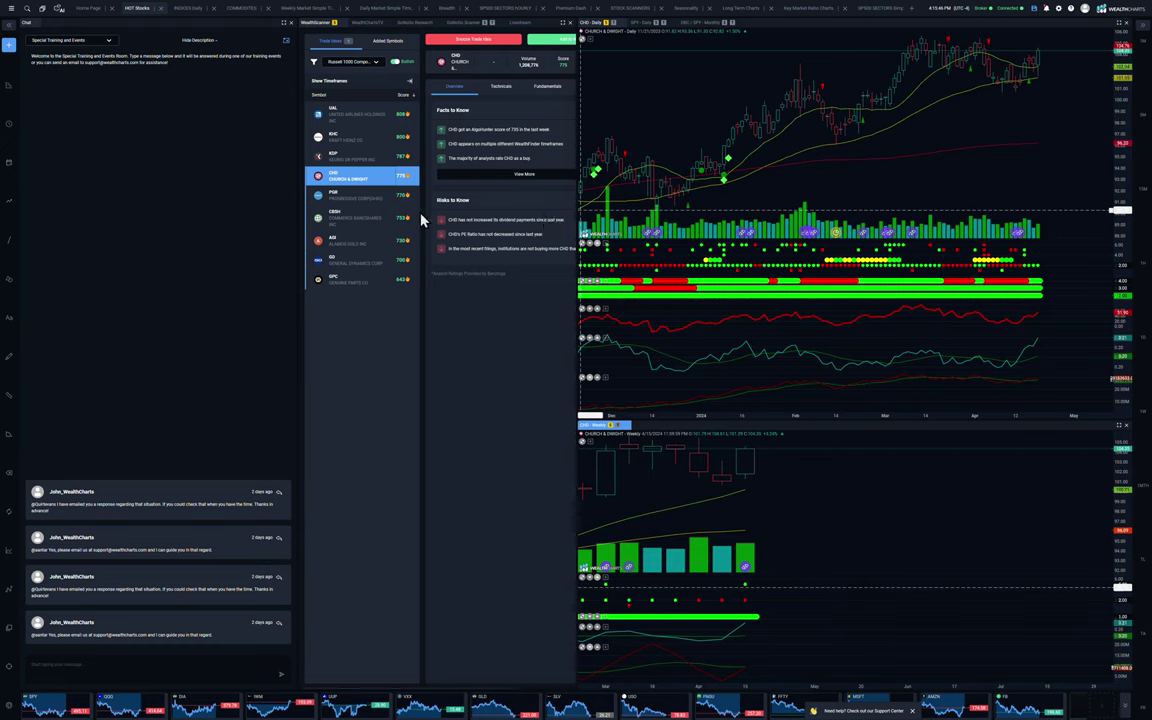
- Review the daily and weekly charts of the PGR, CBSH, AGI, GD and GPC bullish trade ideas
left_click(354, 200)
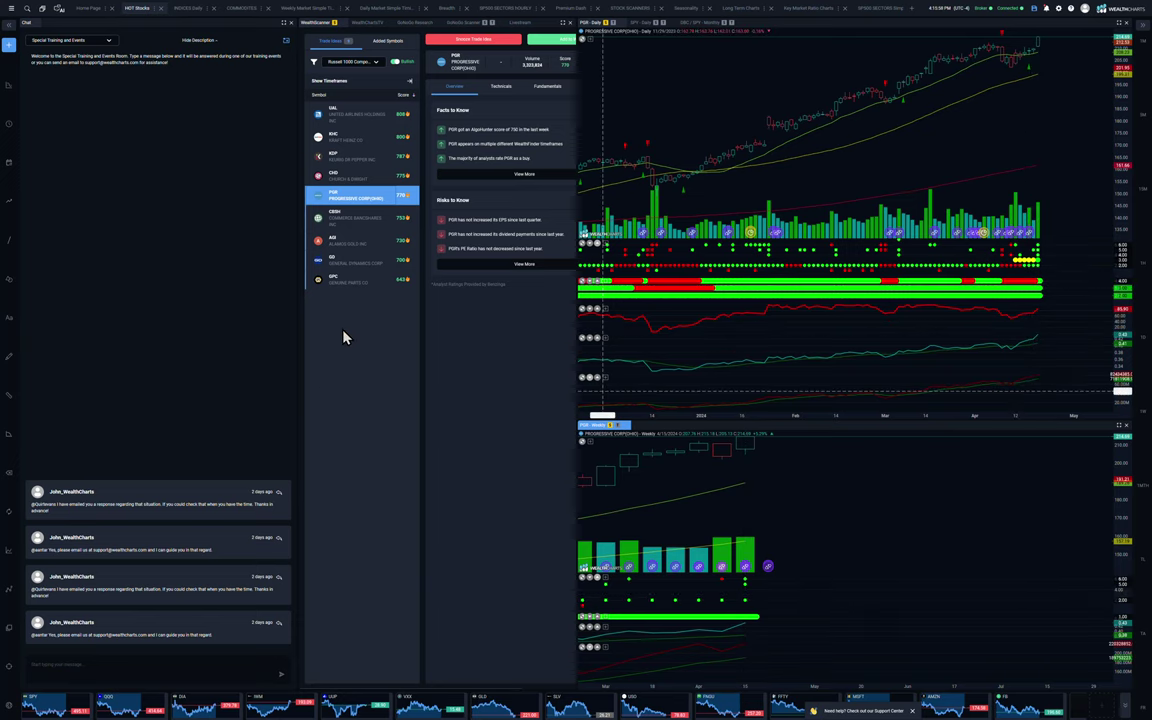
left_click(340, 224)
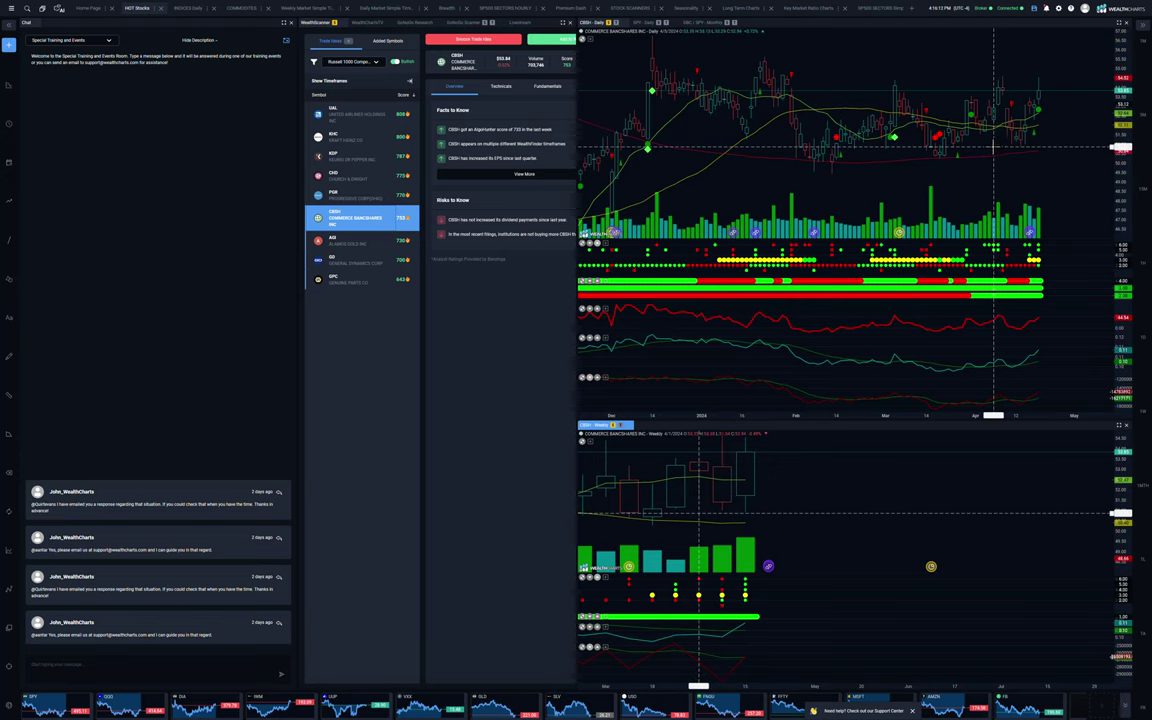
scroll(997, 147, "down", 2)
left_click(332, 246)
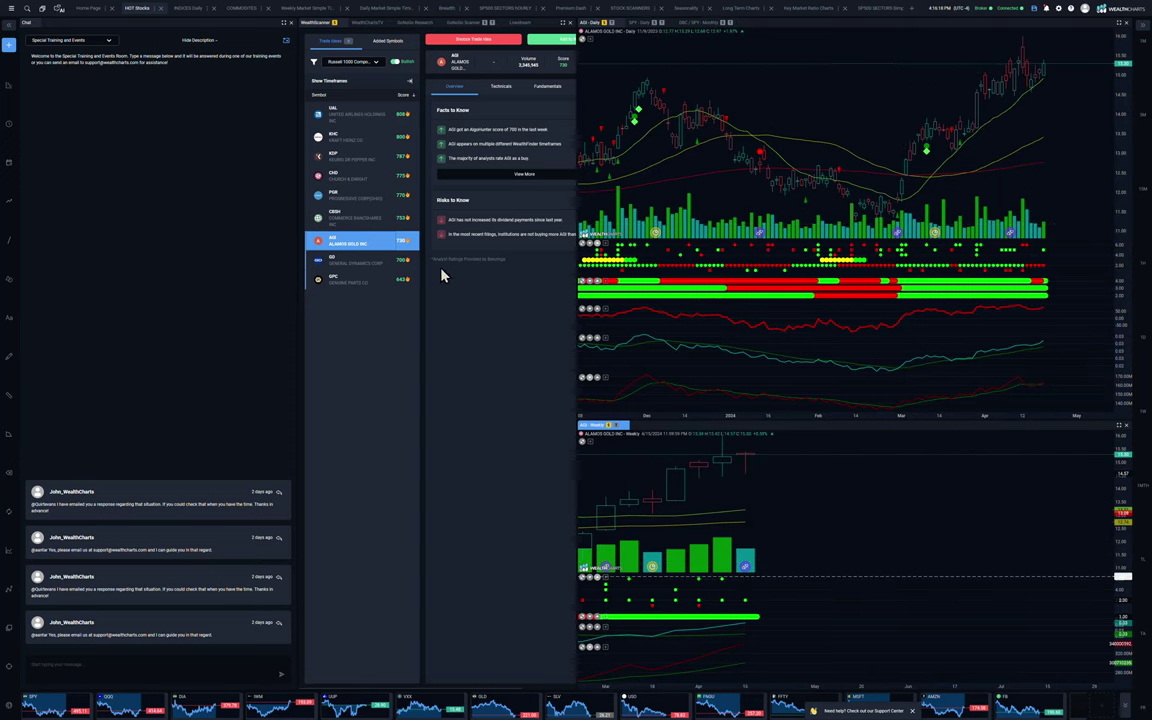
left_click(366, 260)
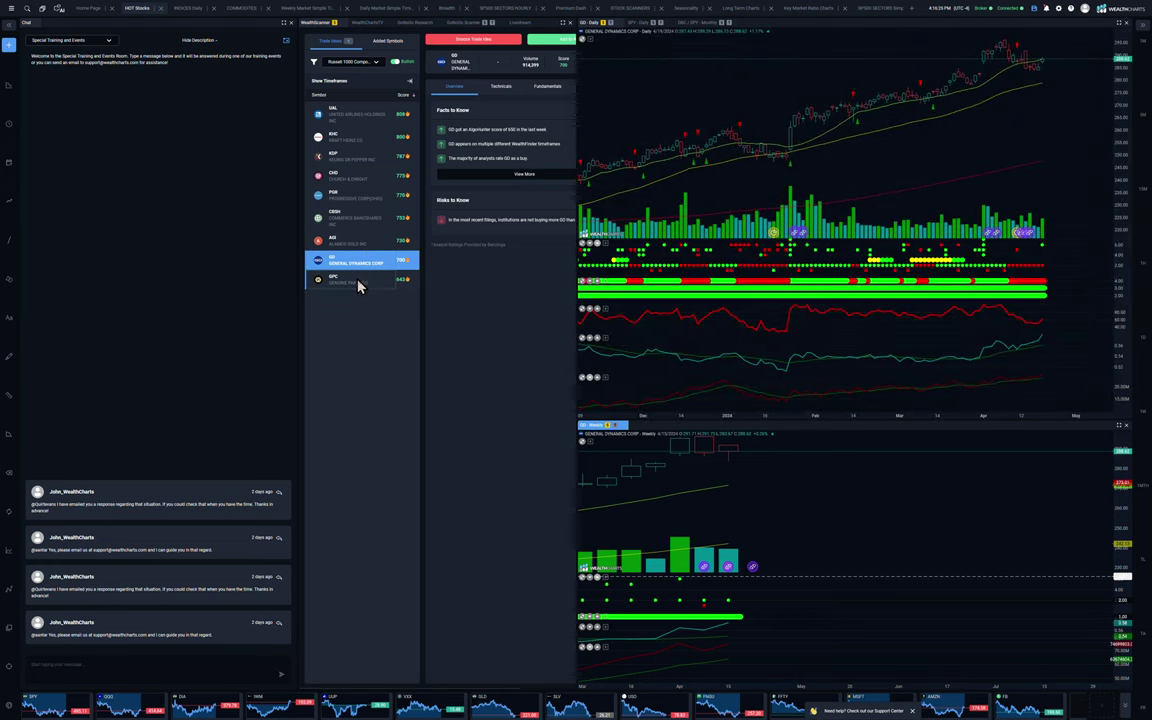
left_click(358, 282)
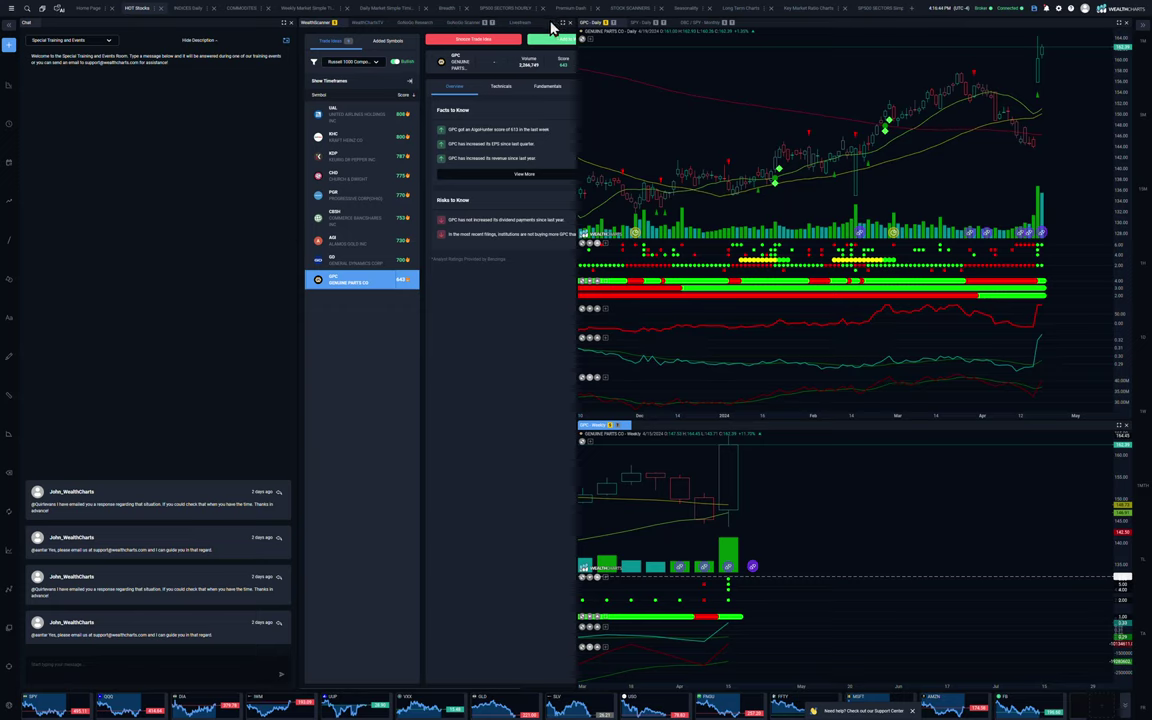
- In the STOCK SCANNERS workspace, run the CAT Scanner on the Consumer Staples list and sort it with the highest bullish Dots first
left_click(632, 12)
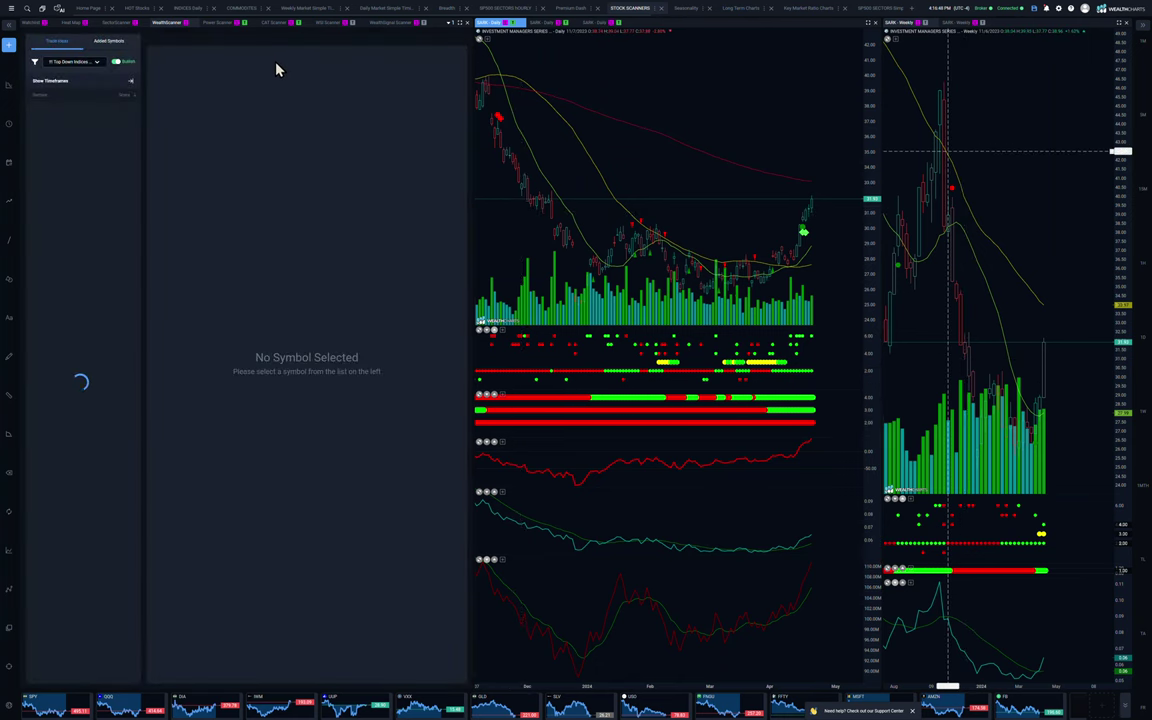
left_click(271, 27)
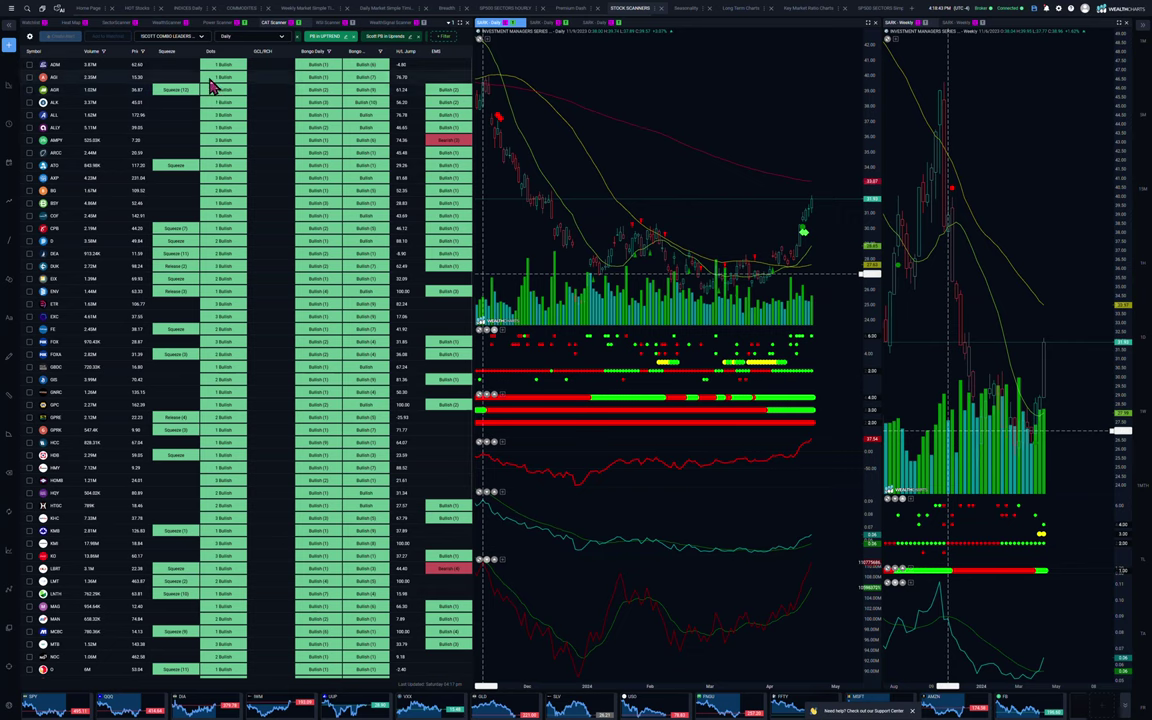
left_click(172, 40)
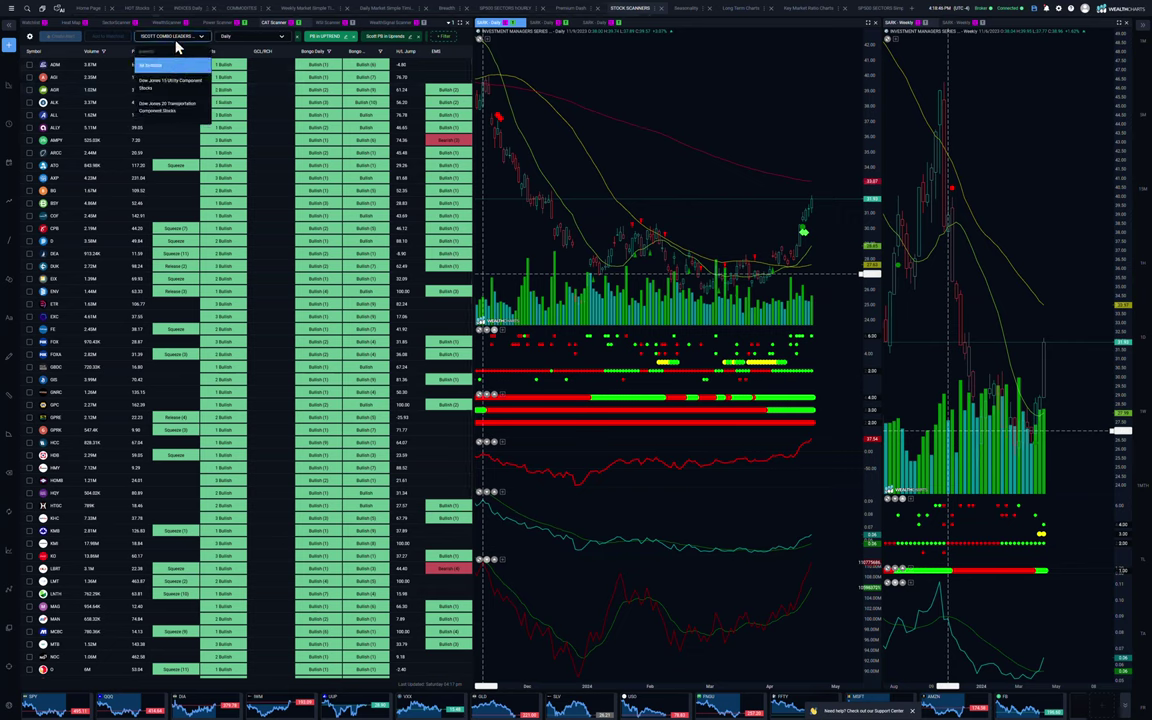
scroll(168, 95, "down", 5)
scroll(167, 95, "down", 5)
scroll(167, 97, "down", 5)
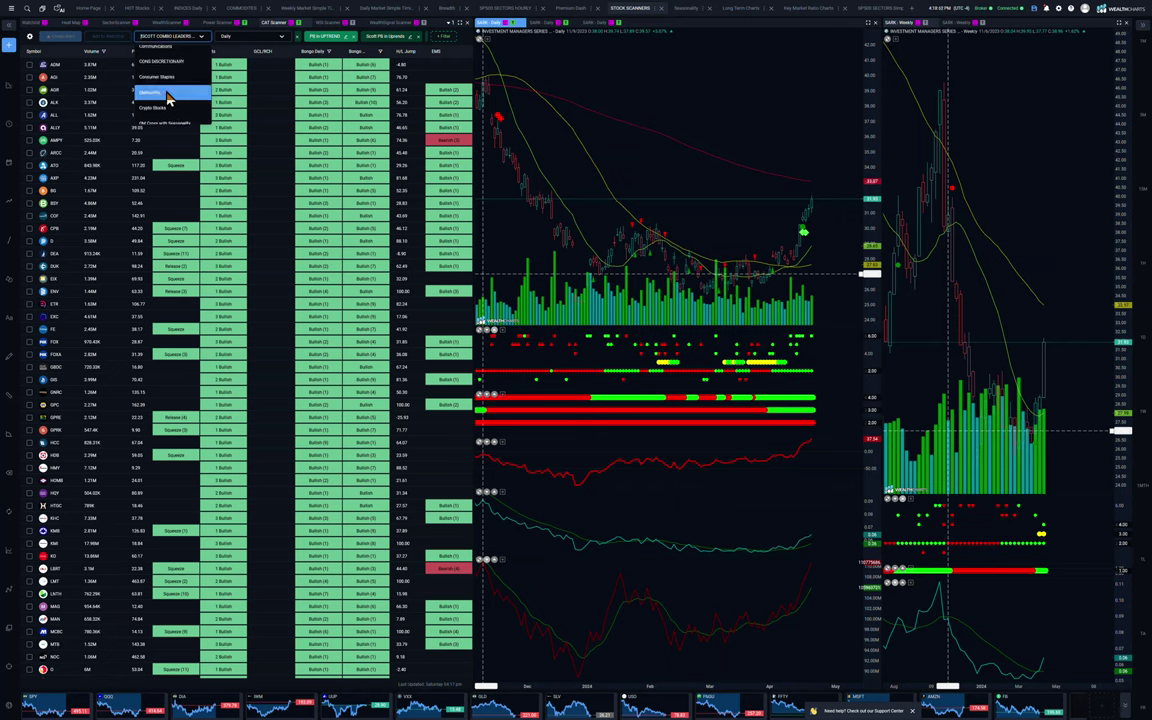
left_click(166, 78)
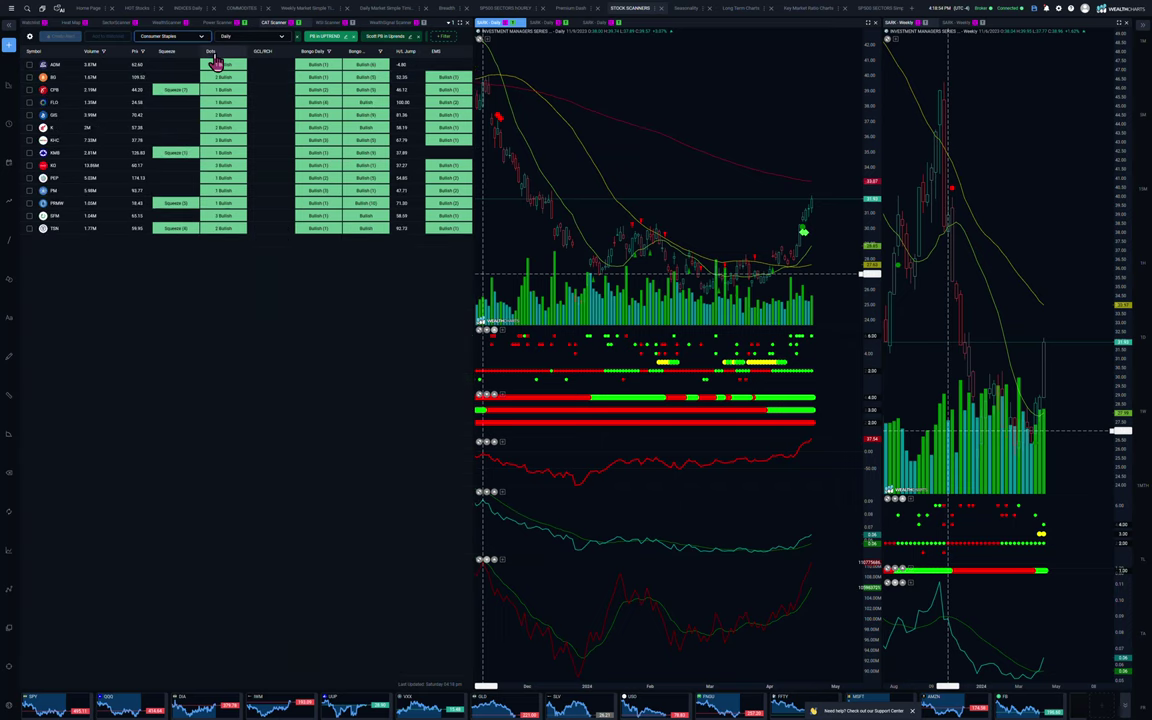
left_click(212, 53)
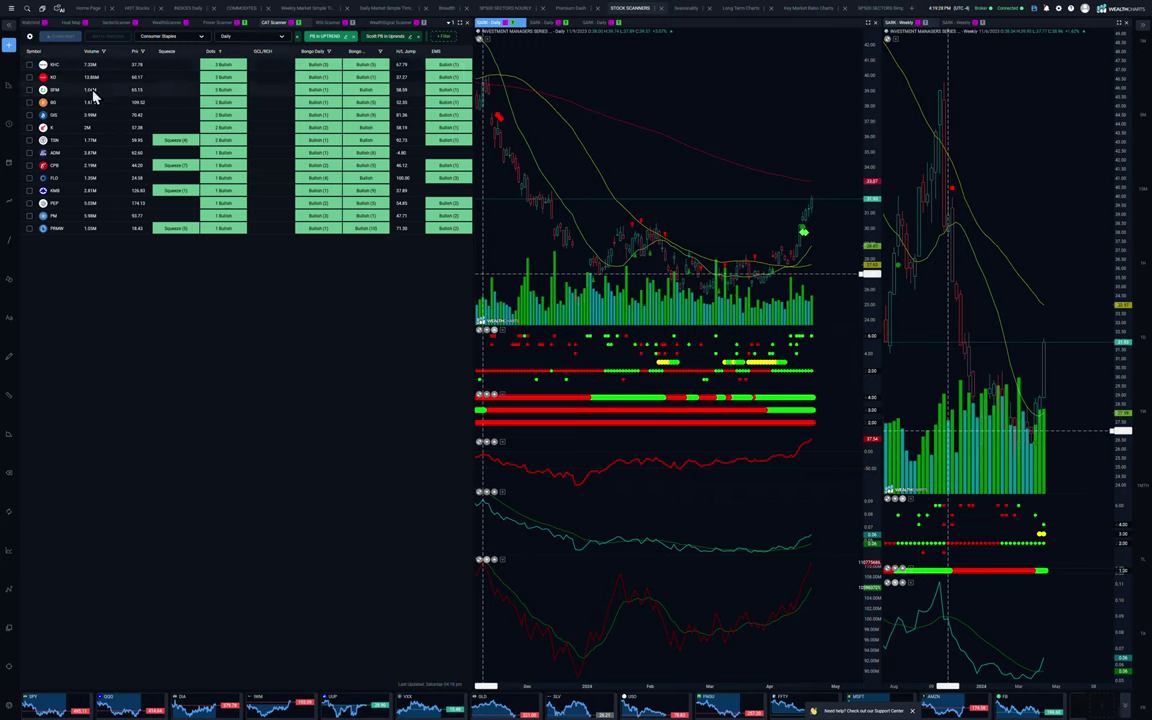
- Review the KHC daily and weekly charts, check its daily chart in TradingView, and return to WealthCharts
left_click(55, 66)
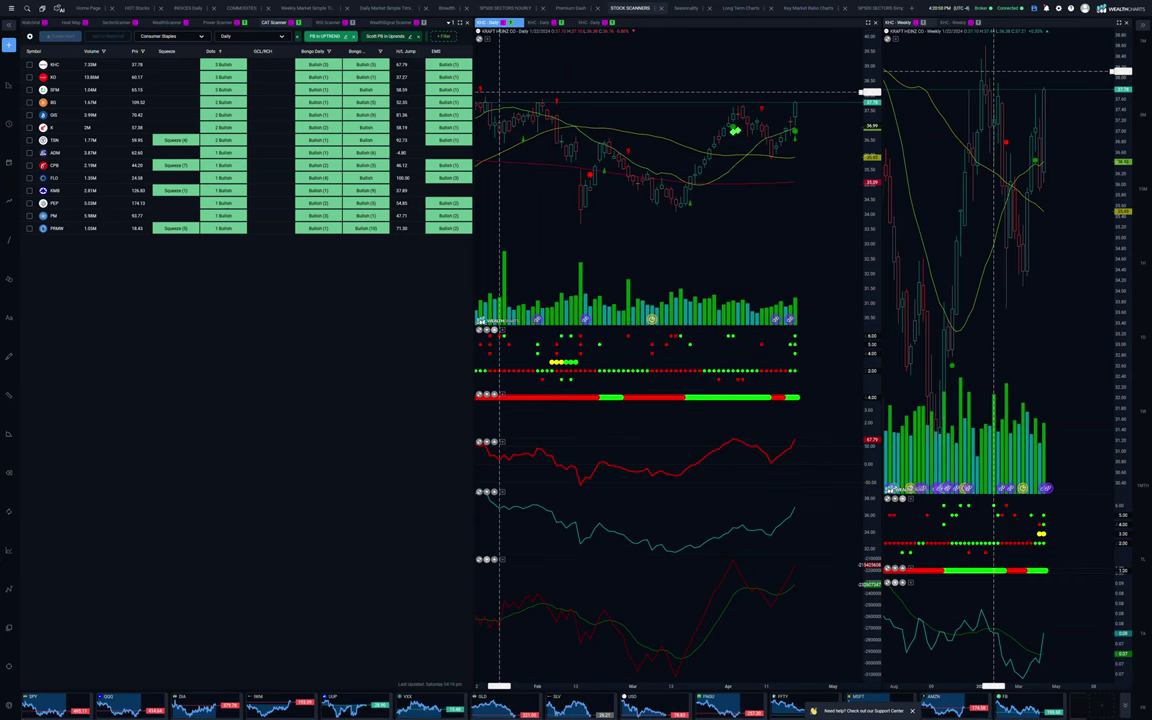
key("alt+Tab")
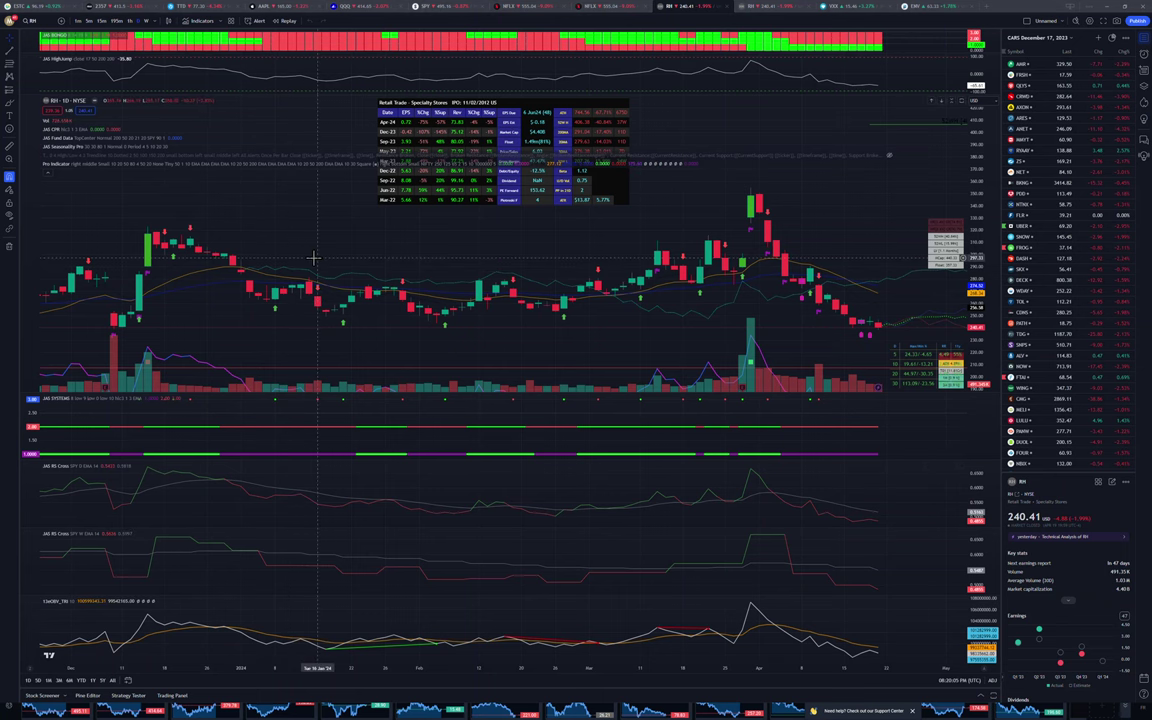
type("KHC")
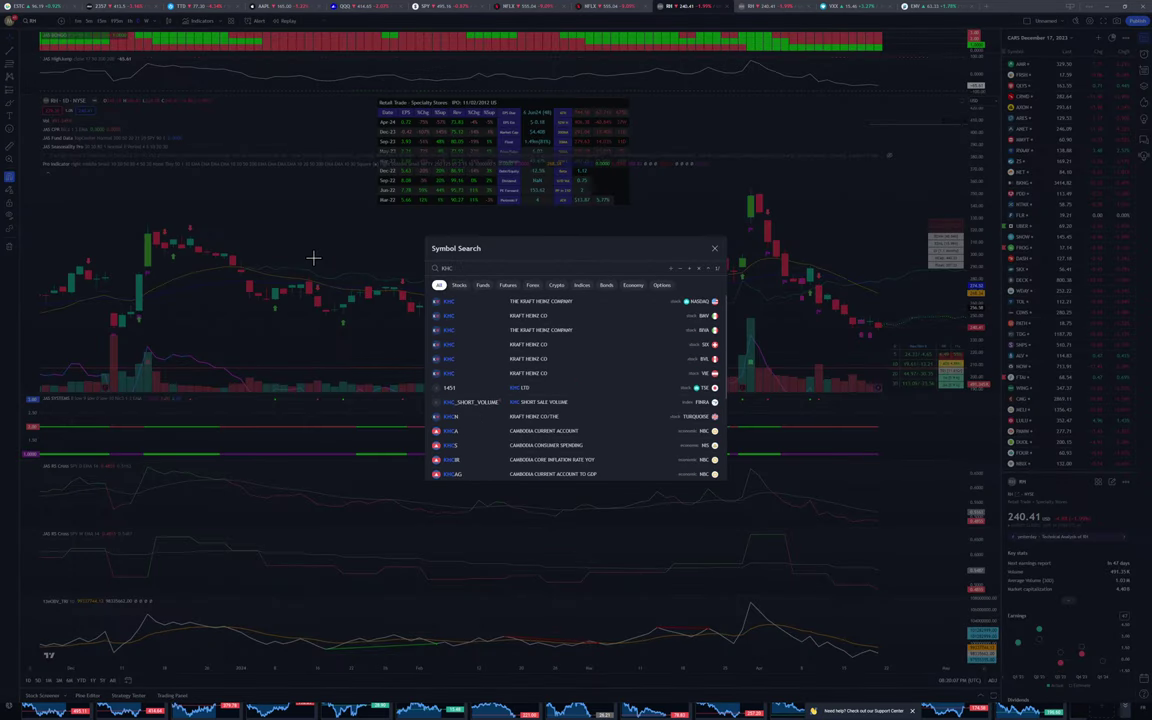
left_click(530, 302)
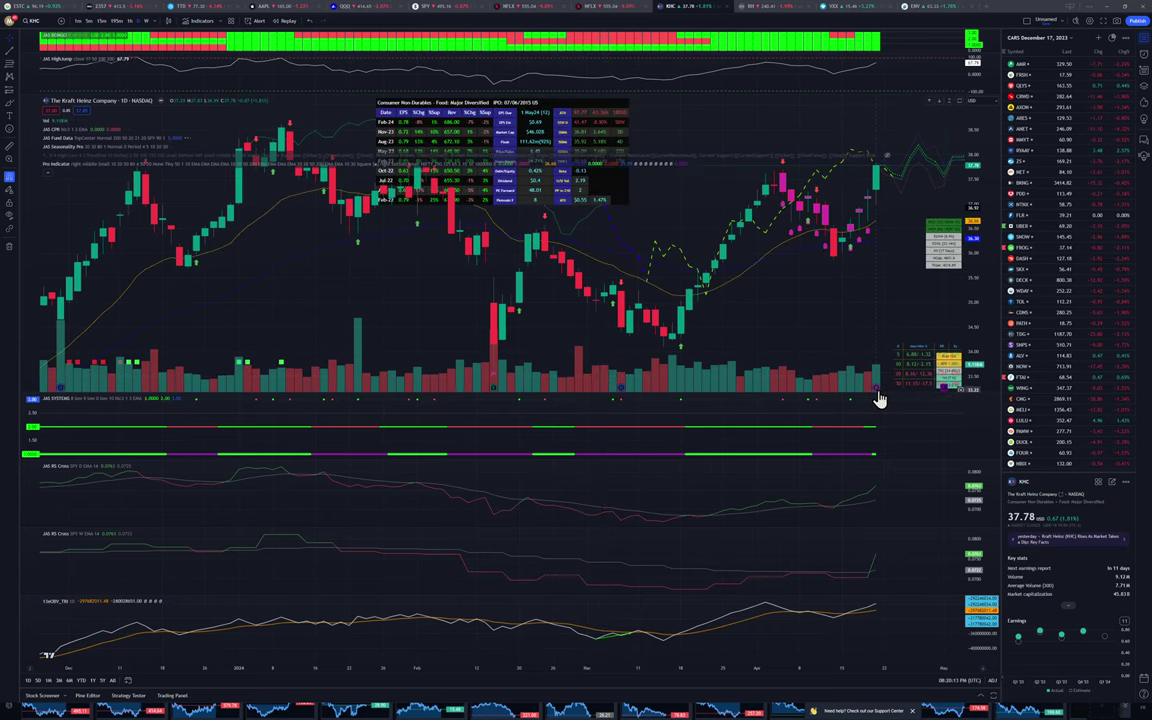
mouse_move(877, 388)
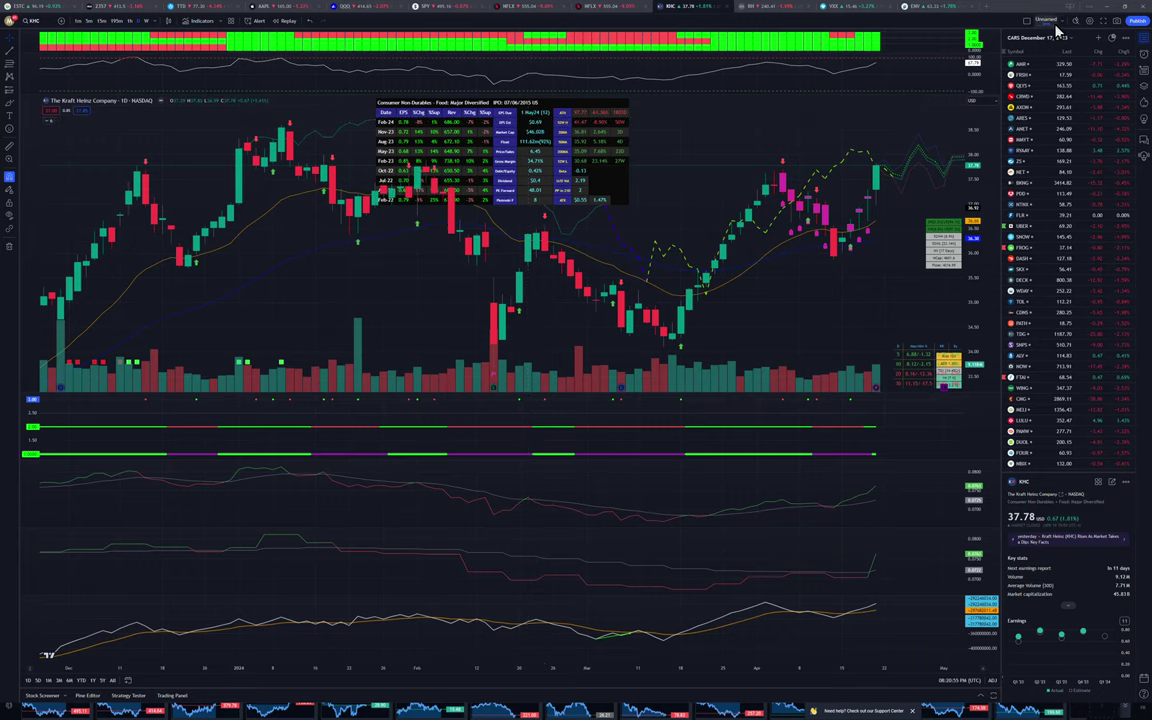
left_click(1000, 12)
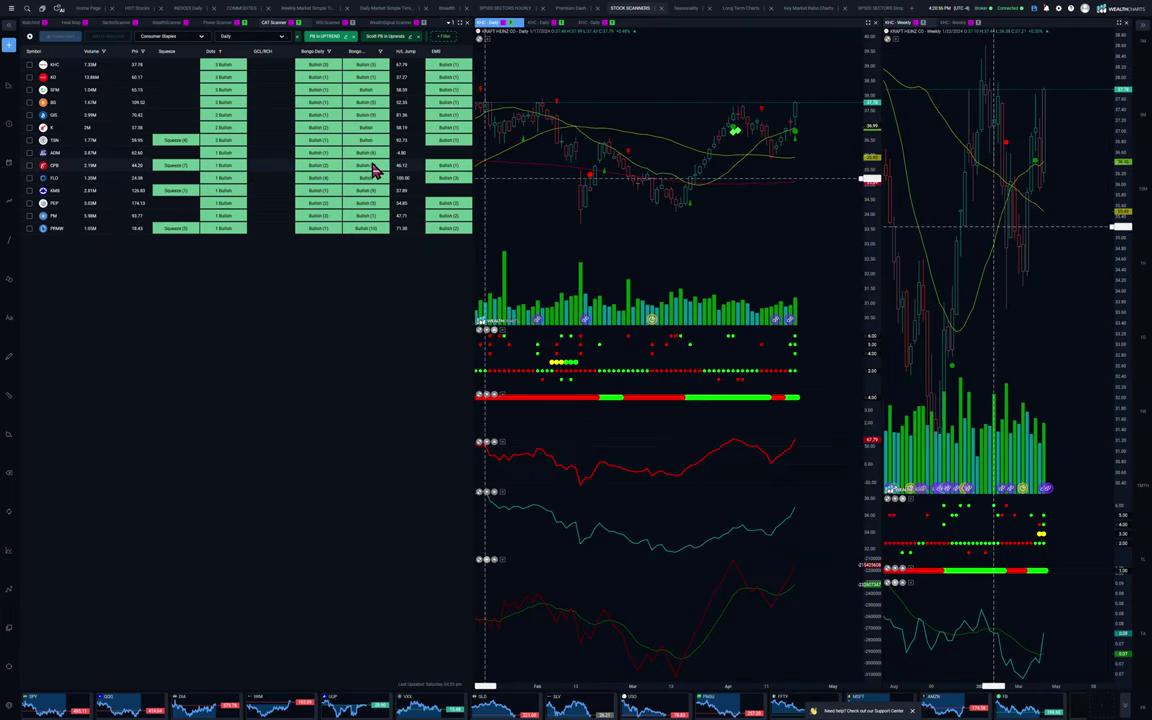
- Review the daily and weekly charts of KO, SFM, BG and TSN from the Consumer Staples results, compressing BG's daily price scale
left_click(56, 78)
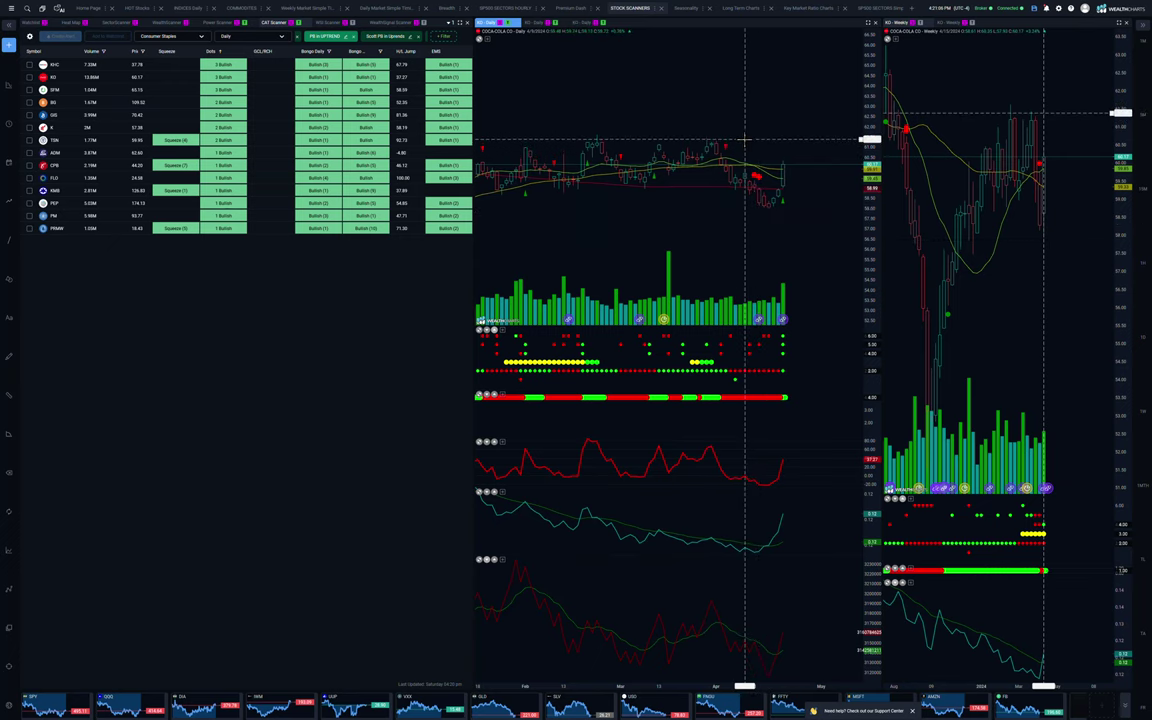
left_click(56, 91)
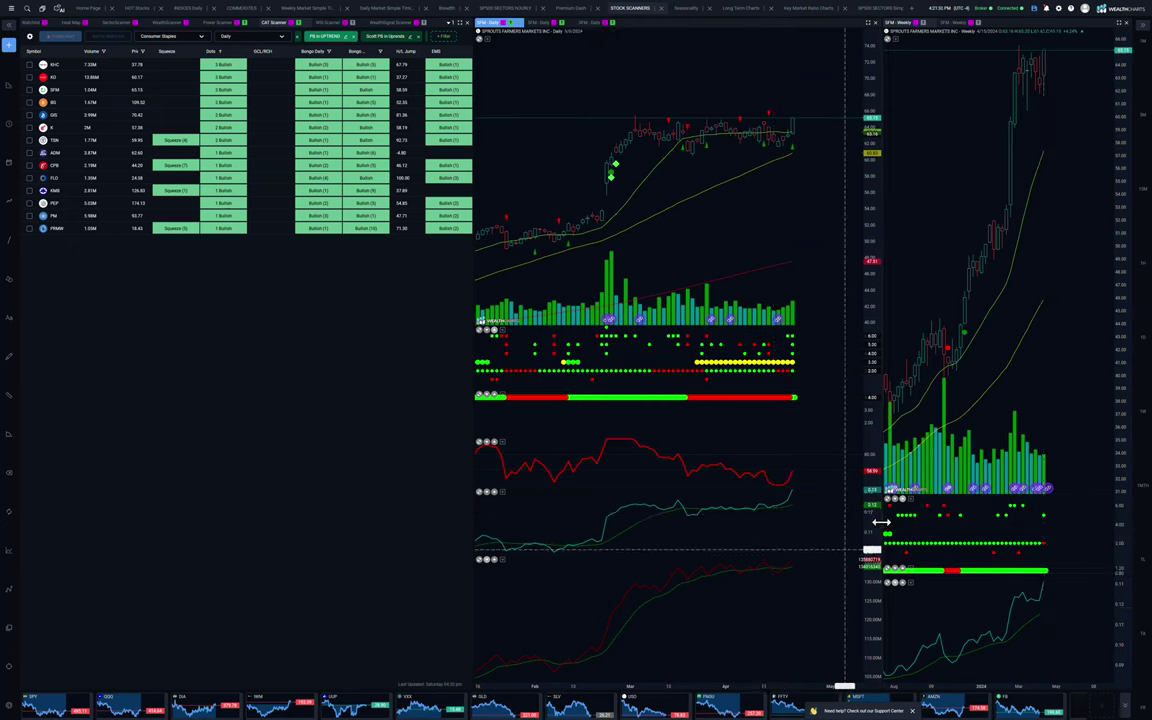
scroll(830, 212, "up", 1)
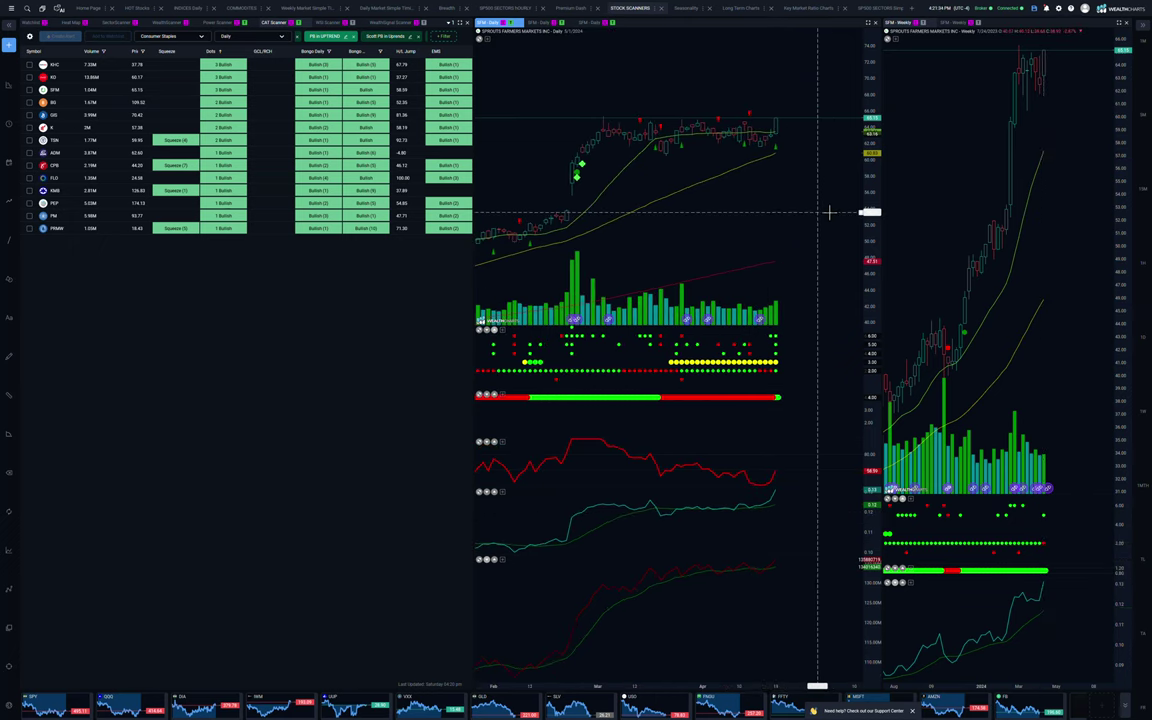
left_click(47, 104)
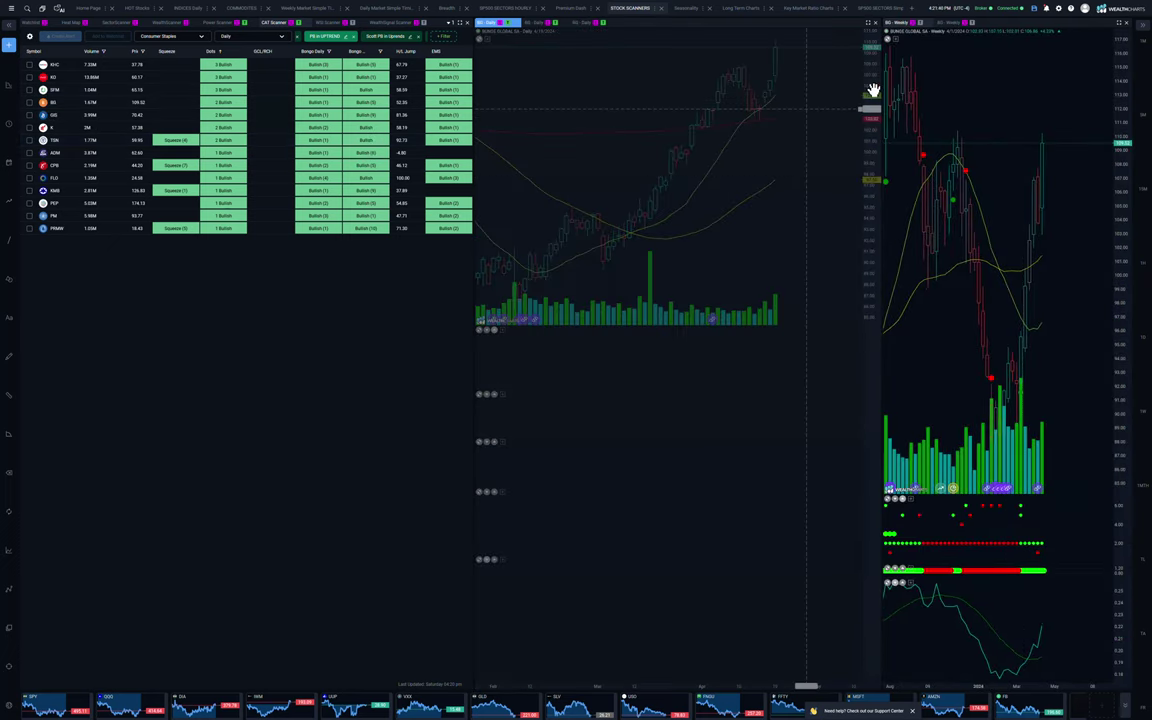
left_click_drag(872, 95, 886, 183)
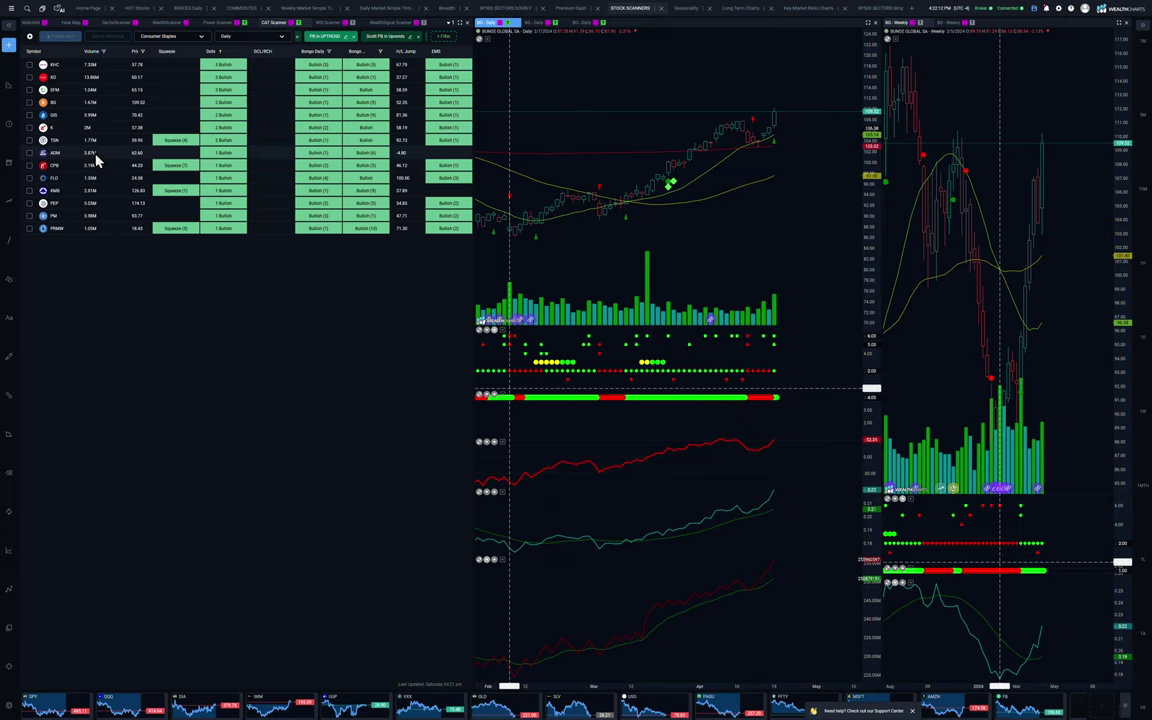
left_click(56, 142)
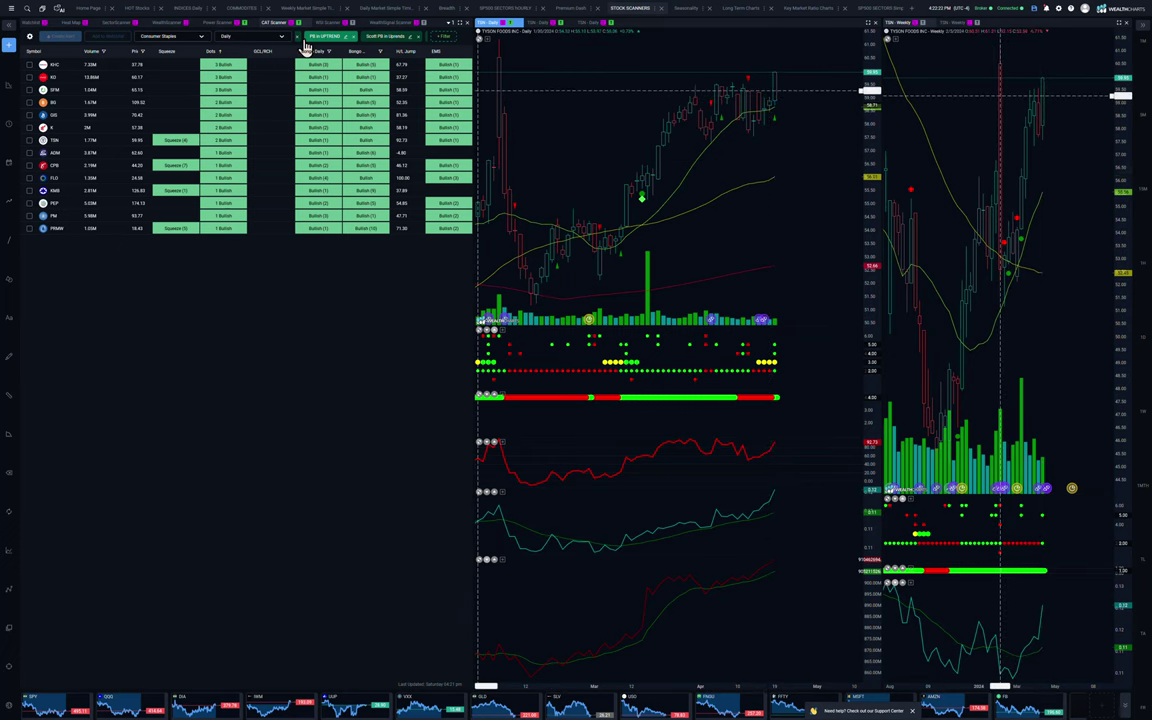
- Switch the CAT Scanner from Consumer Staples to the Financials list
left_click(203, 37)
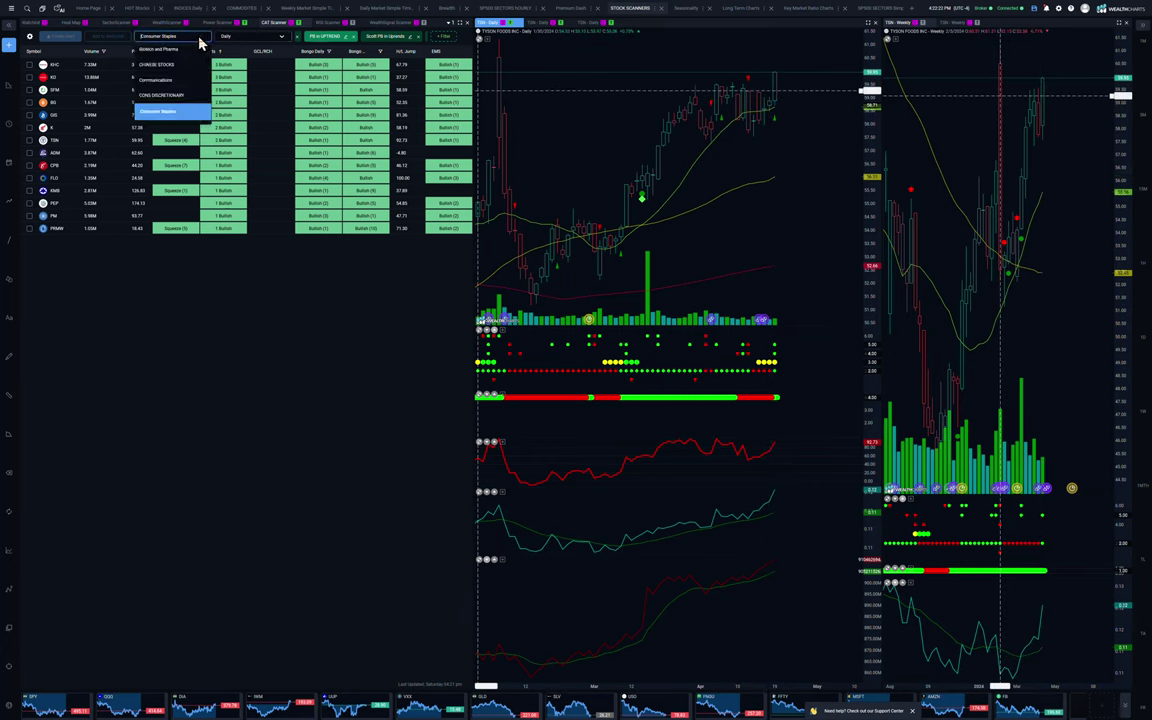
scroll(168, 94, "down", 1)
left_click(160, 99)
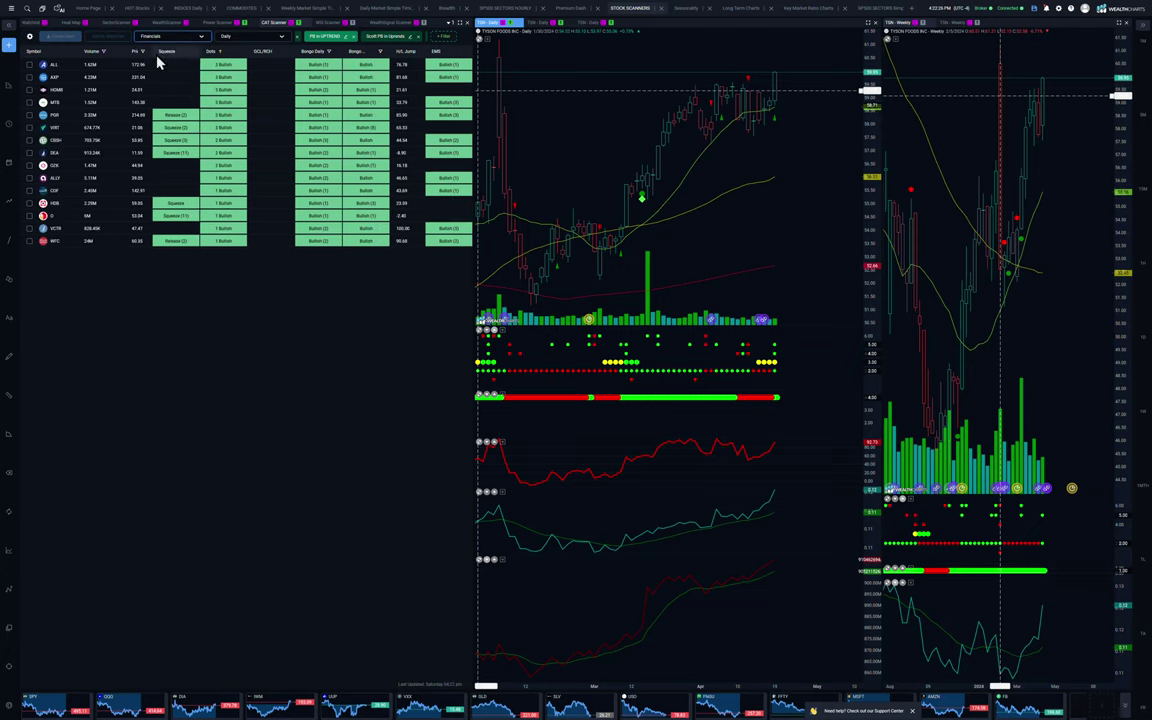
- Review the daily and weekly charts of ALL, AXP, Home BancShares, MTB and PGR from the Financials results
left_click(64, 66)
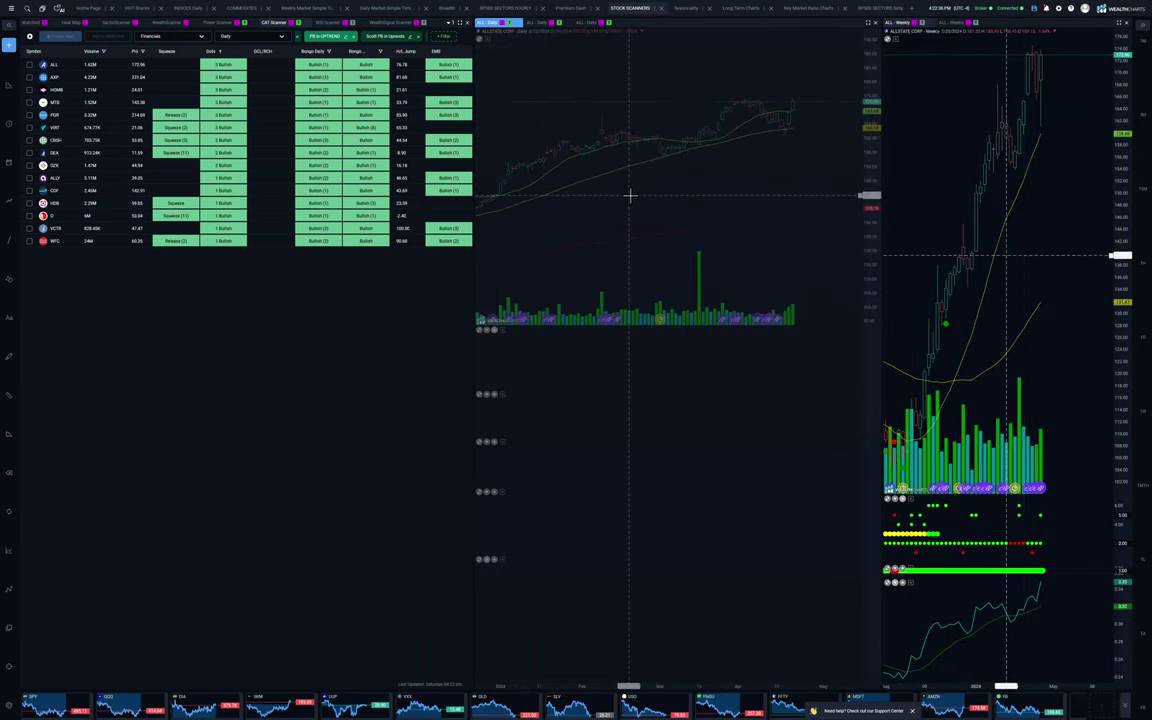
scroll(632, 200, "up", 2)
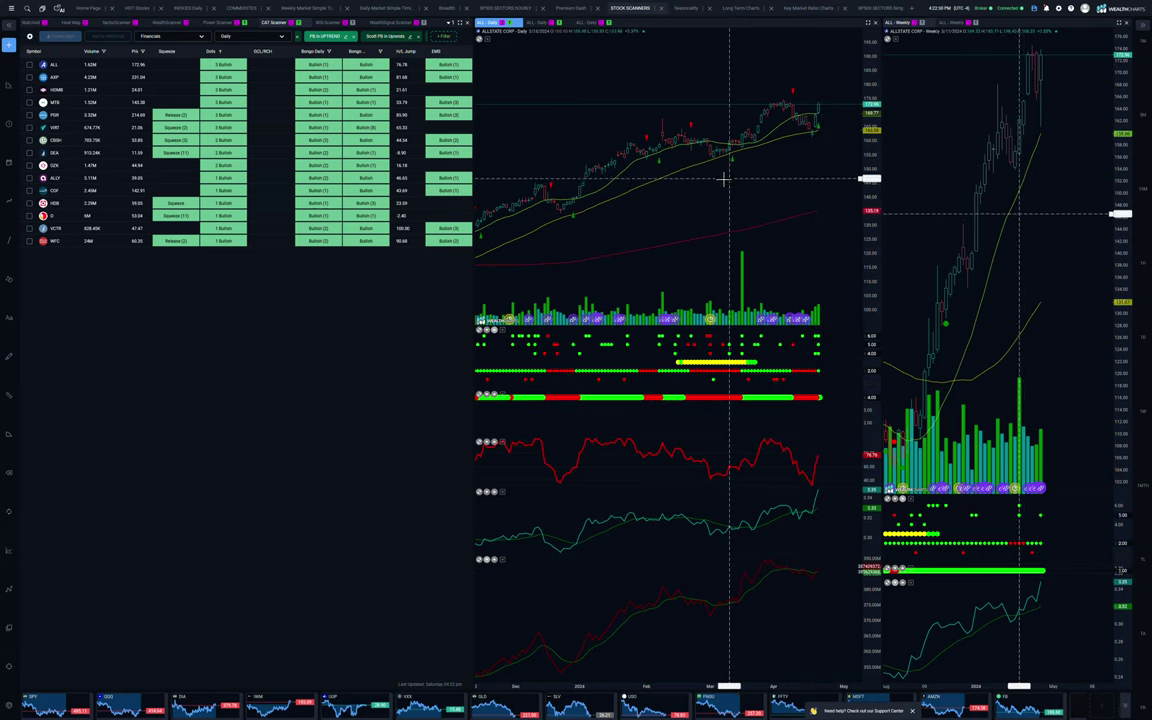
left_click(57, 80)
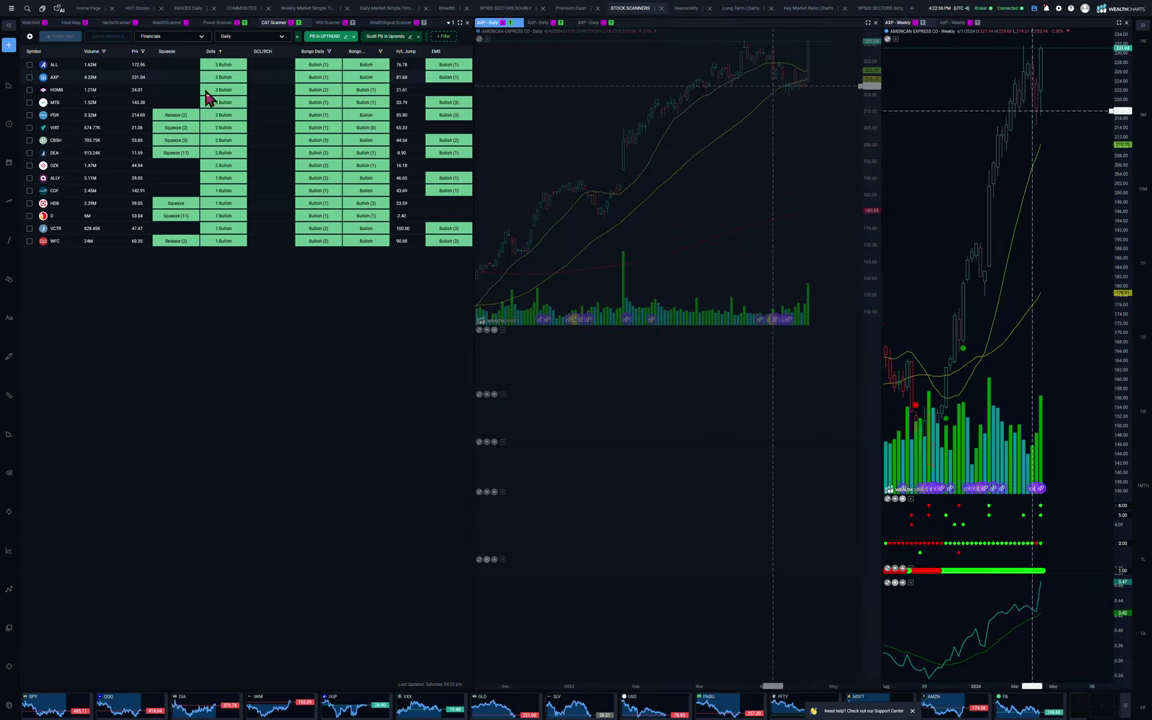
left_click(59, 90)
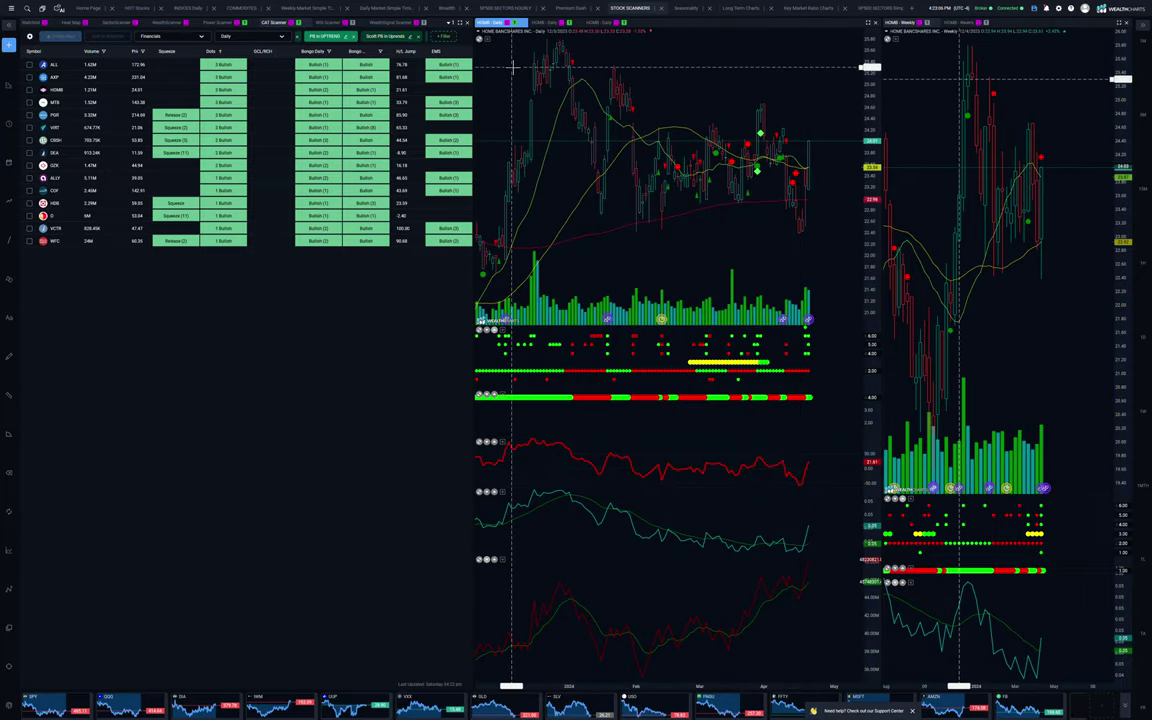
left_click(56, 105)
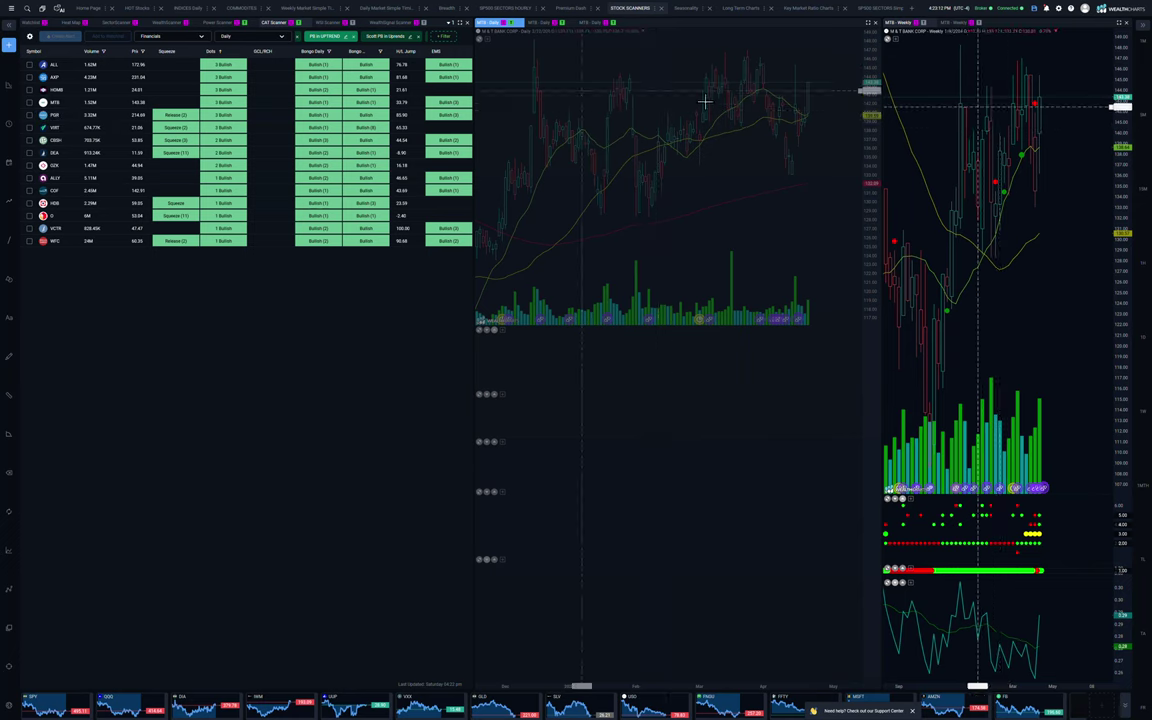
left_click(57, 117)
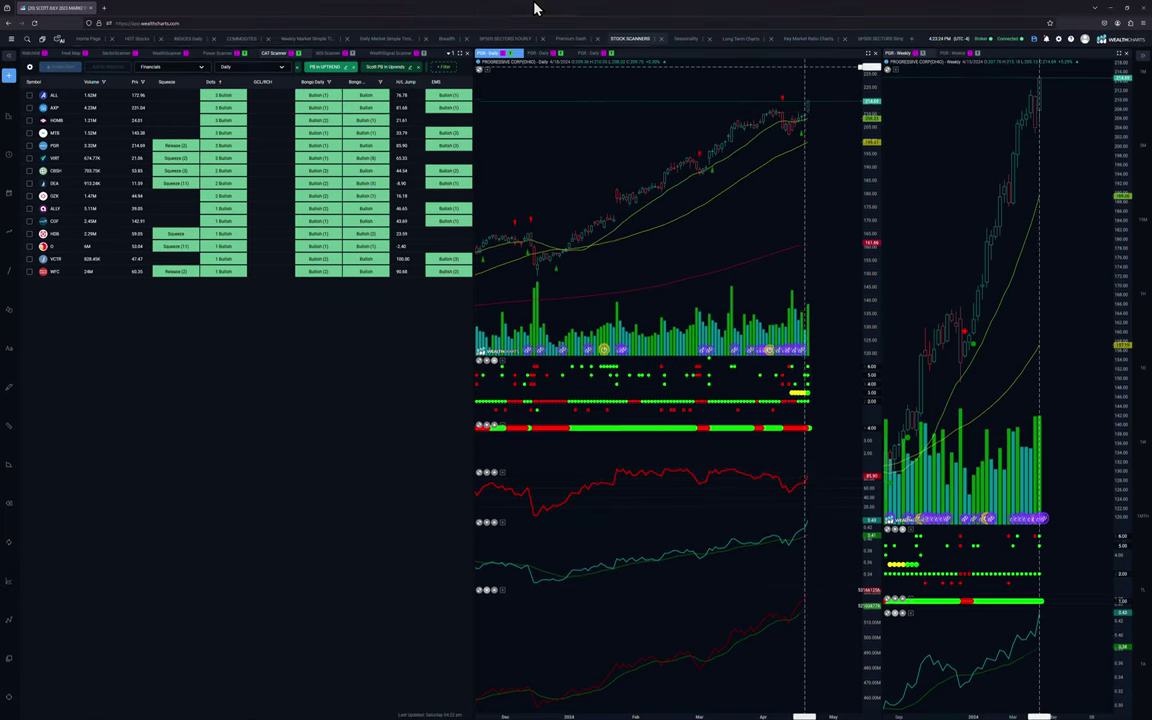
- Switch the CAT Scanner to the Insurance list and check its bullish stocks
left_click(163, 42)
scroll(167, 82, "down", 5)
scroll(167, 90, "down", 2)
left_click(163, 96)
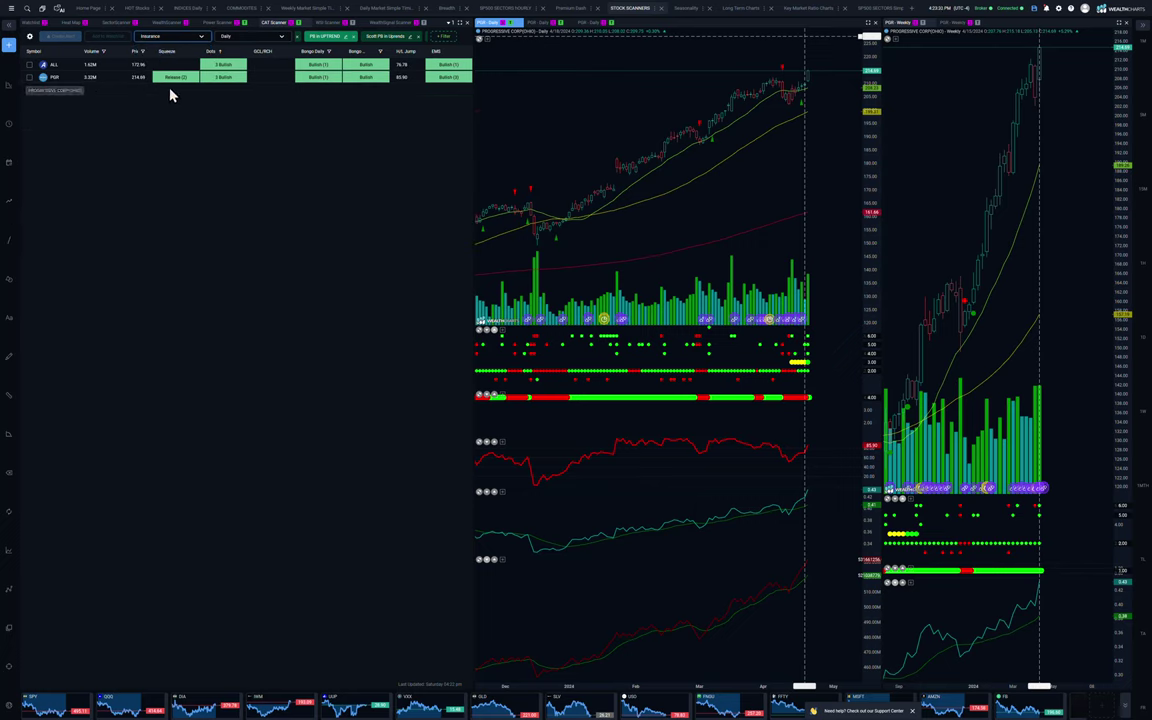
- Switch the CAT Scanner to the Industrials list and review the LMT daily and weekly charts
left_click(160, 37)
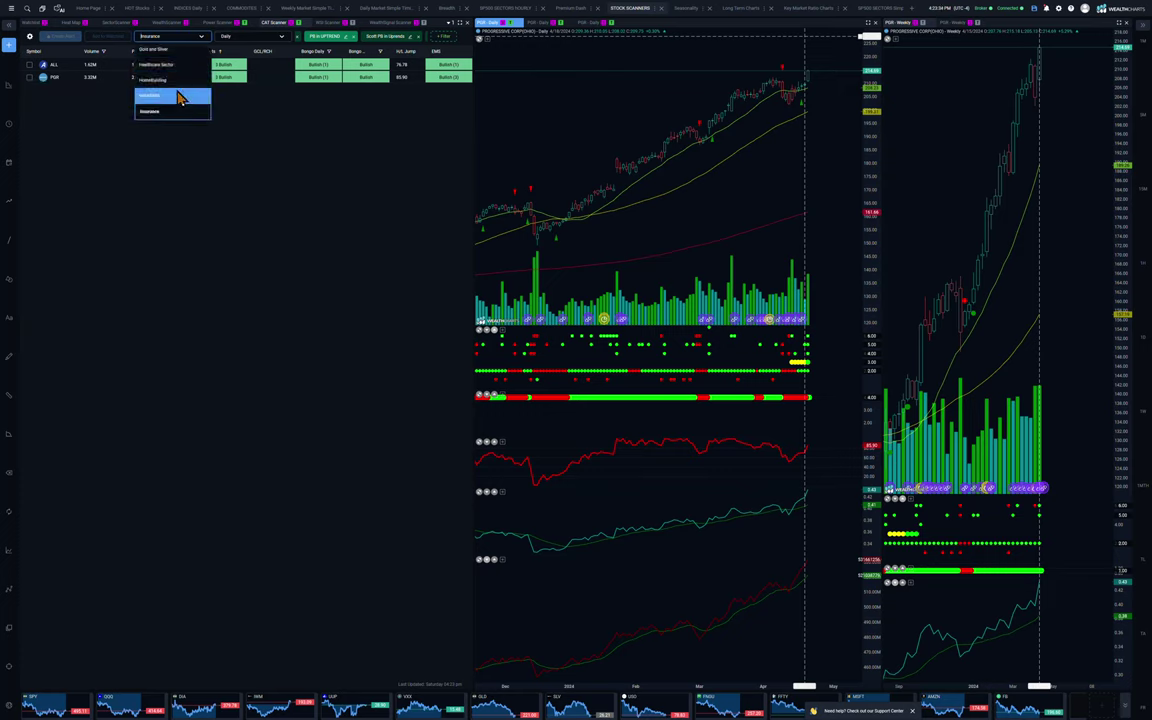
left_click(179, 97)
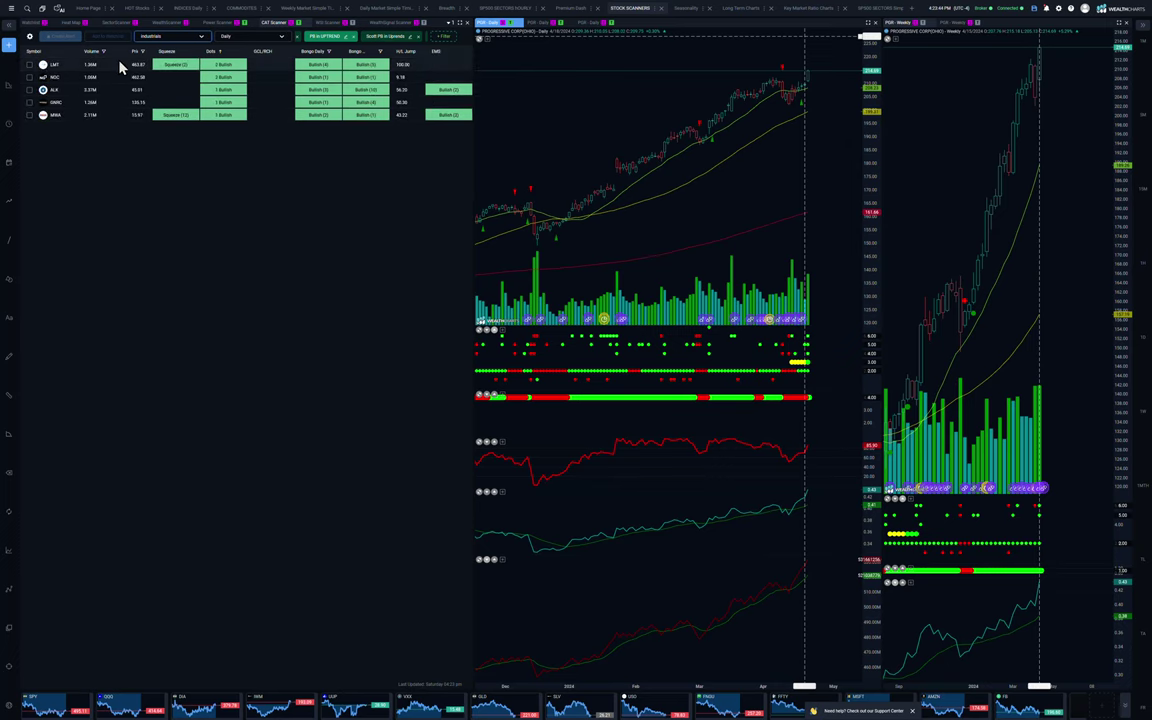
left_click(52, 65)
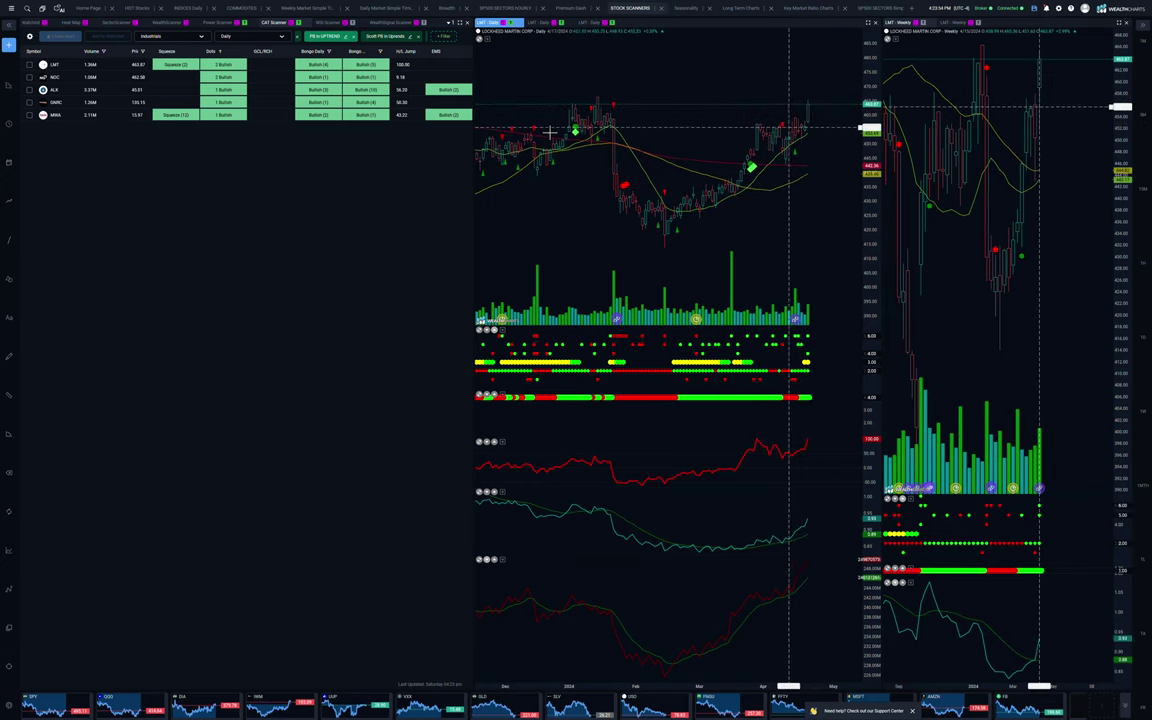
- Review the daily and weekly charts of NOC, ALK and GNRC from the Industrials results
left_click(60, 79)
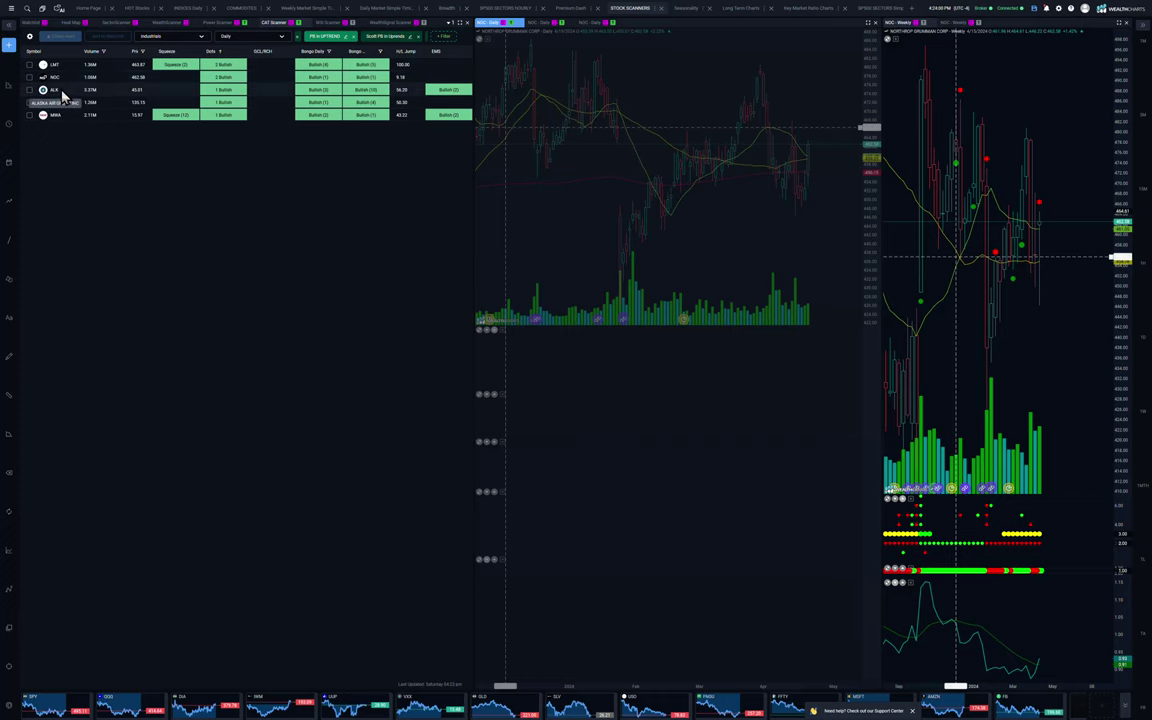
left_click(62, 91)
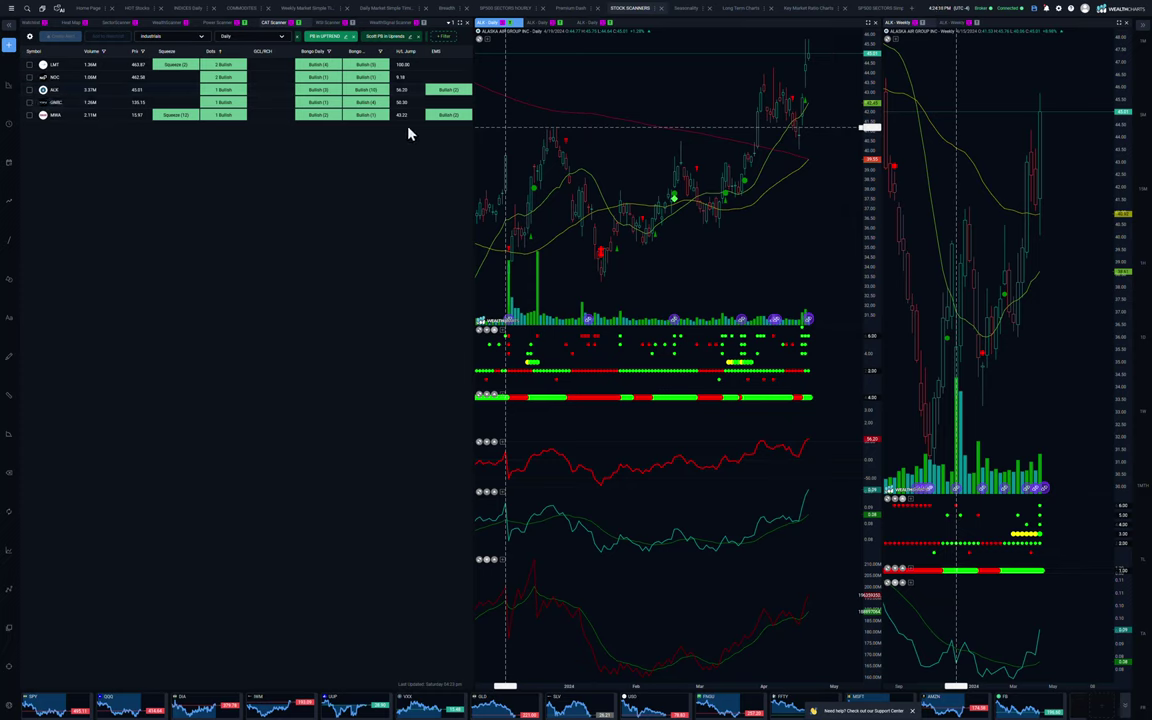
left_click(62, 103)
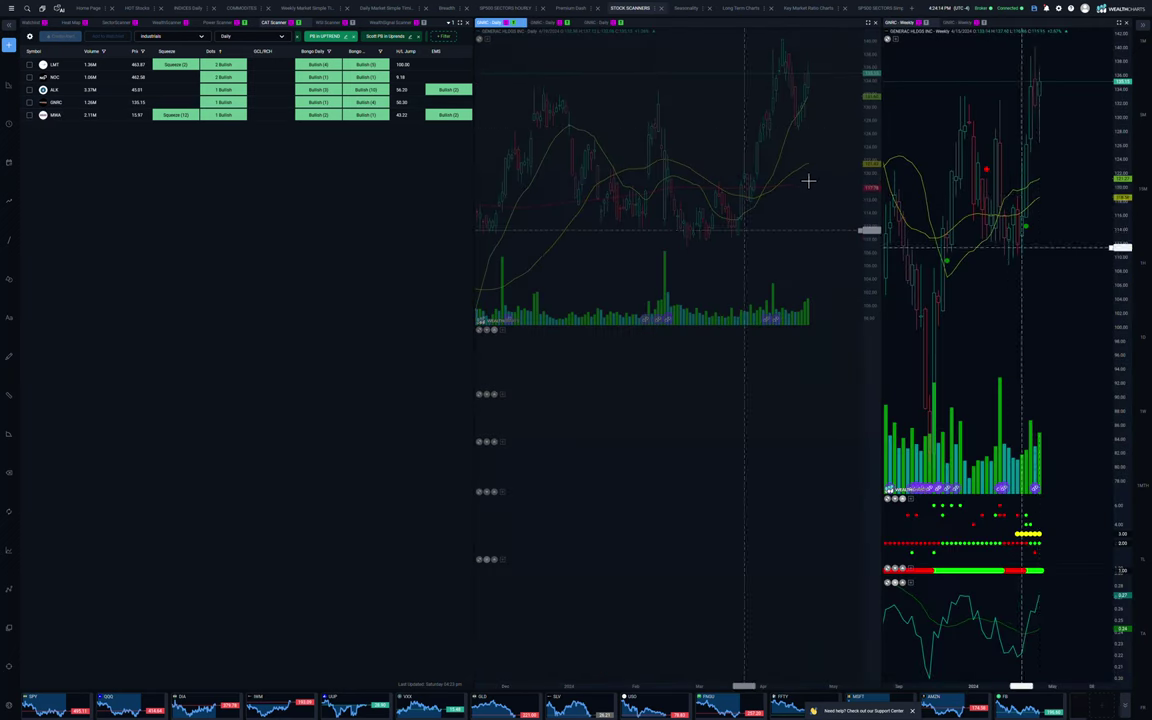
left_click_drag(866, 68, 852, 320)
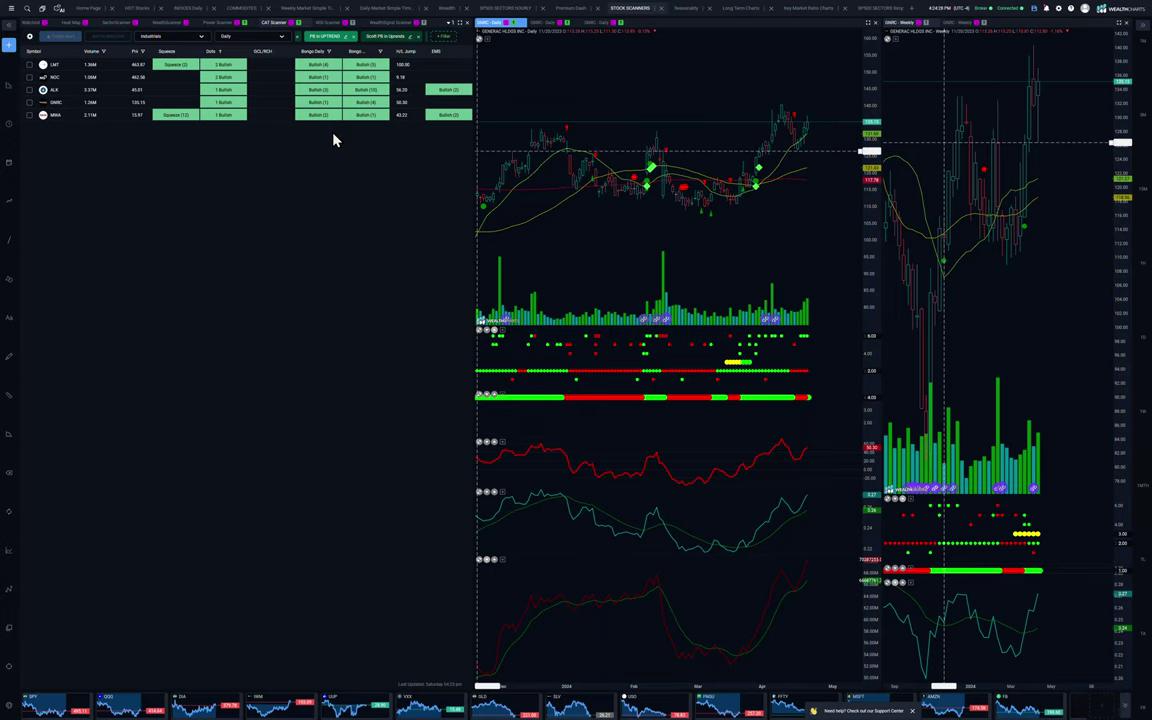
- Switch the CAT Scanner from Industrials to the ENERGY ALL list
left_click(172, 37)
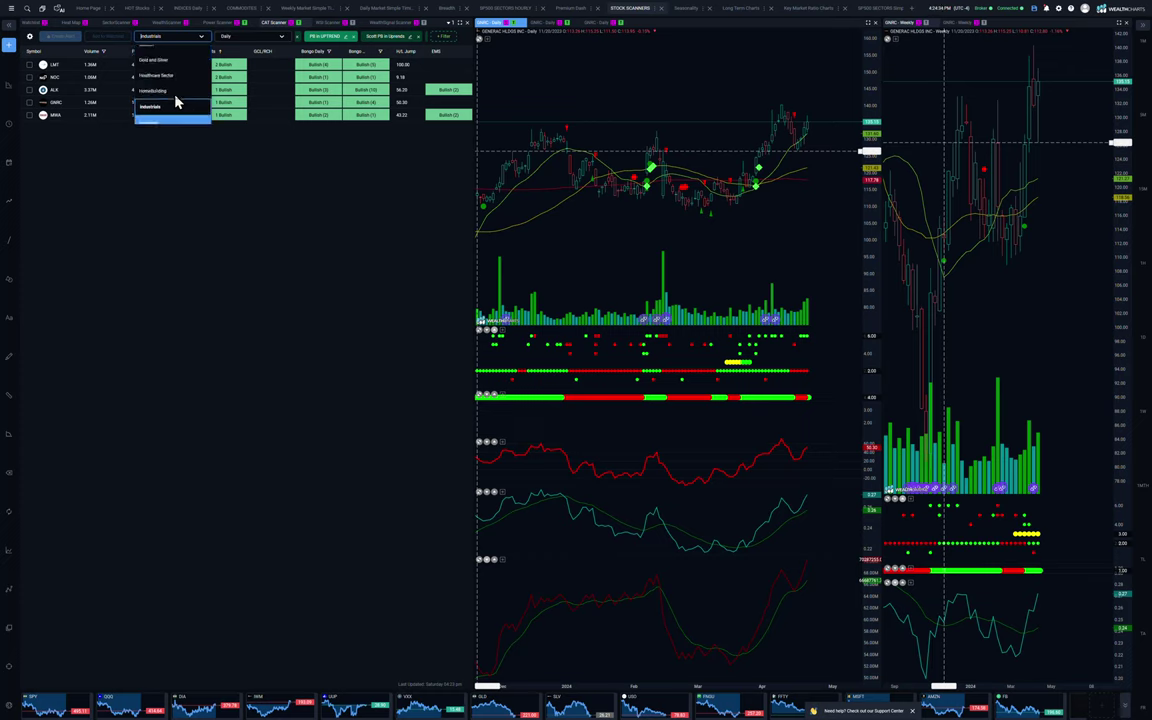
scroll(176, 100, "up", 2)
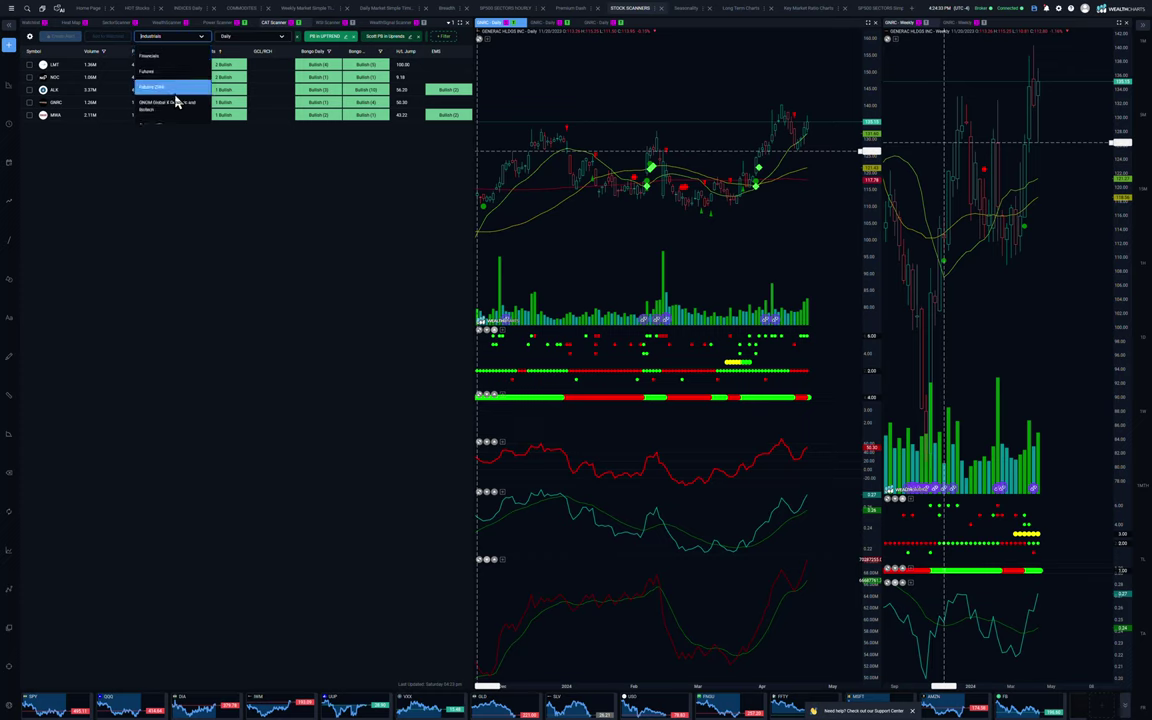
scroll(176, 100, "up", 3)
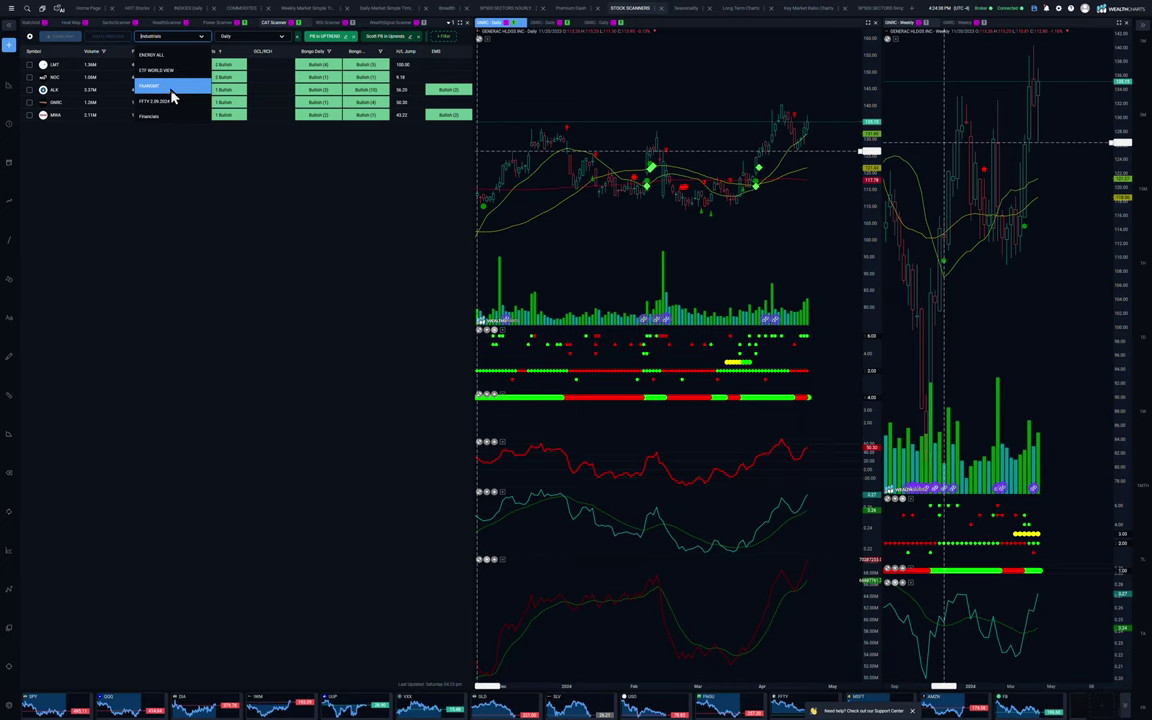
left_click(157, 64)
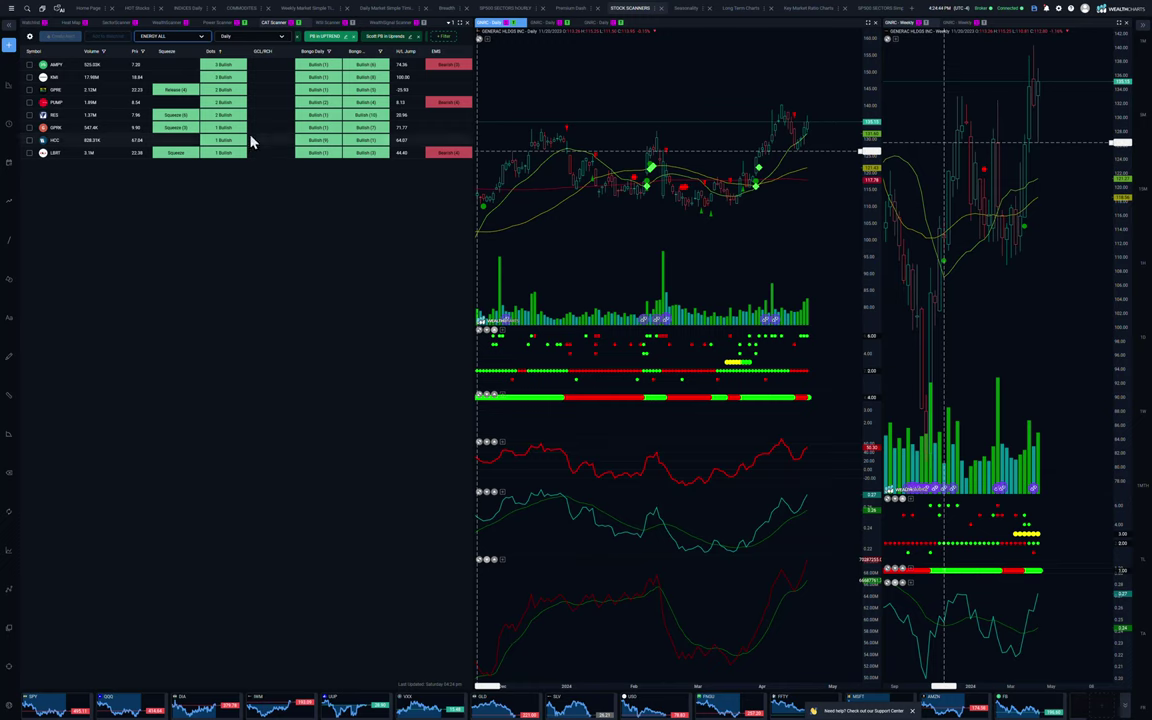
- Review the daily and weekly charts of AMPY and KMI from the energy results
left_click(50, 65)
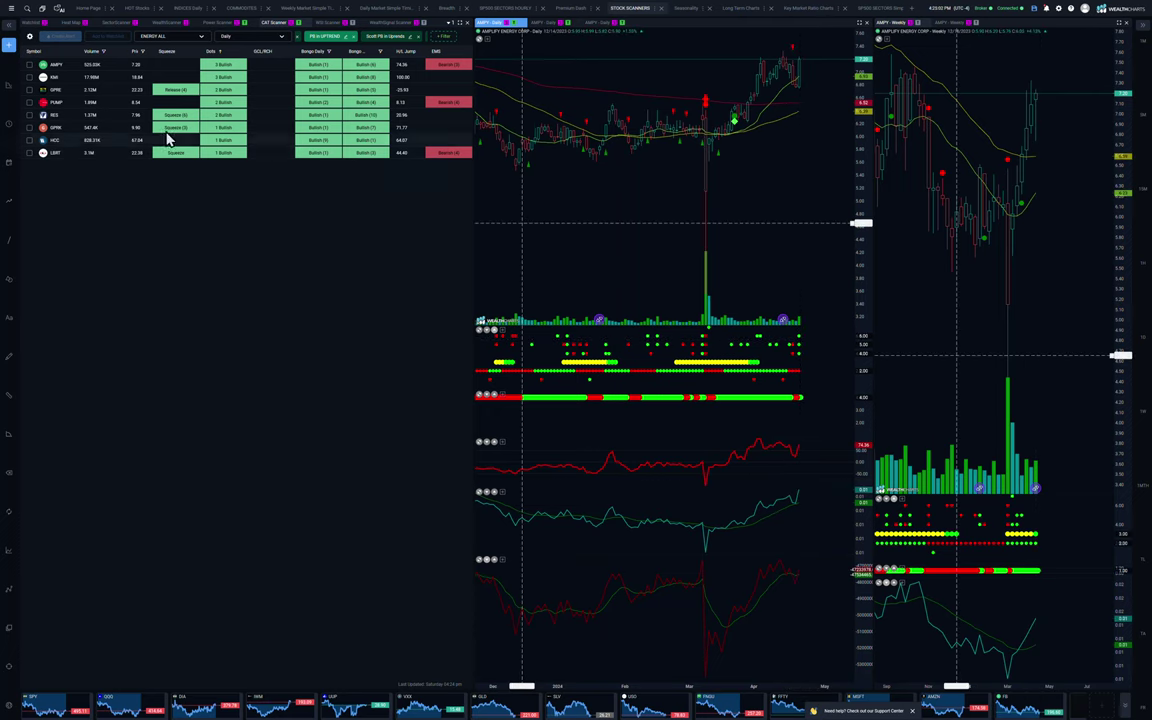
left_click(95, 78)
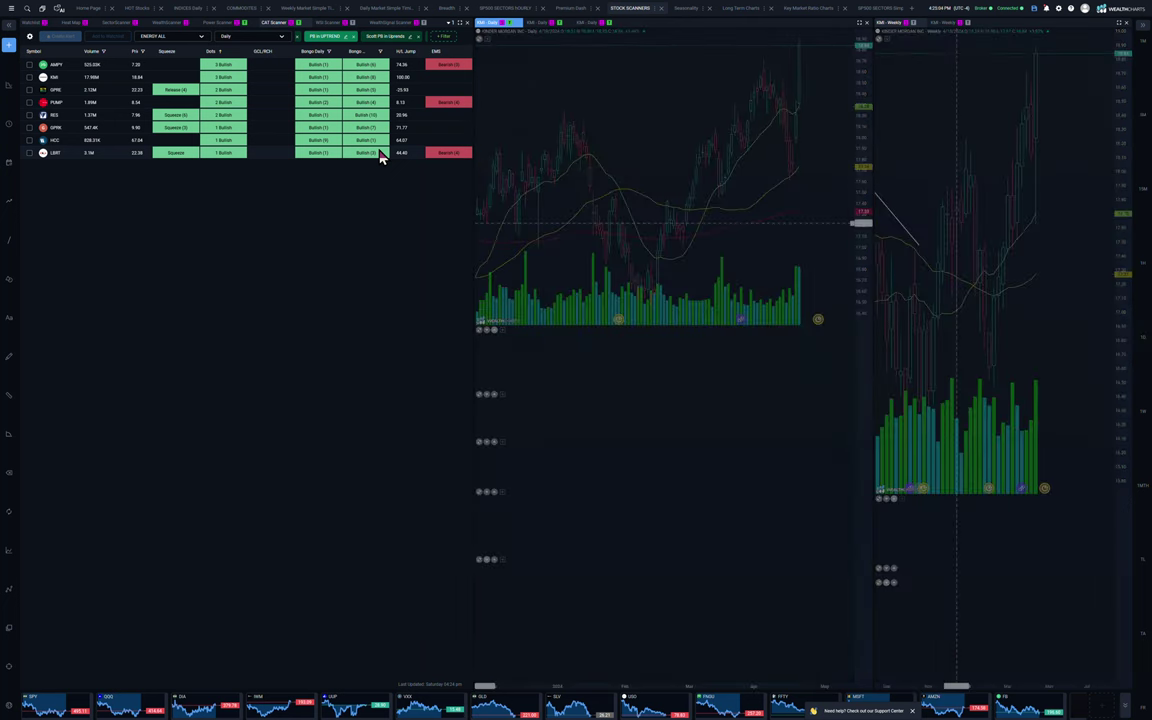
scroll(841, 8, "down", 1)
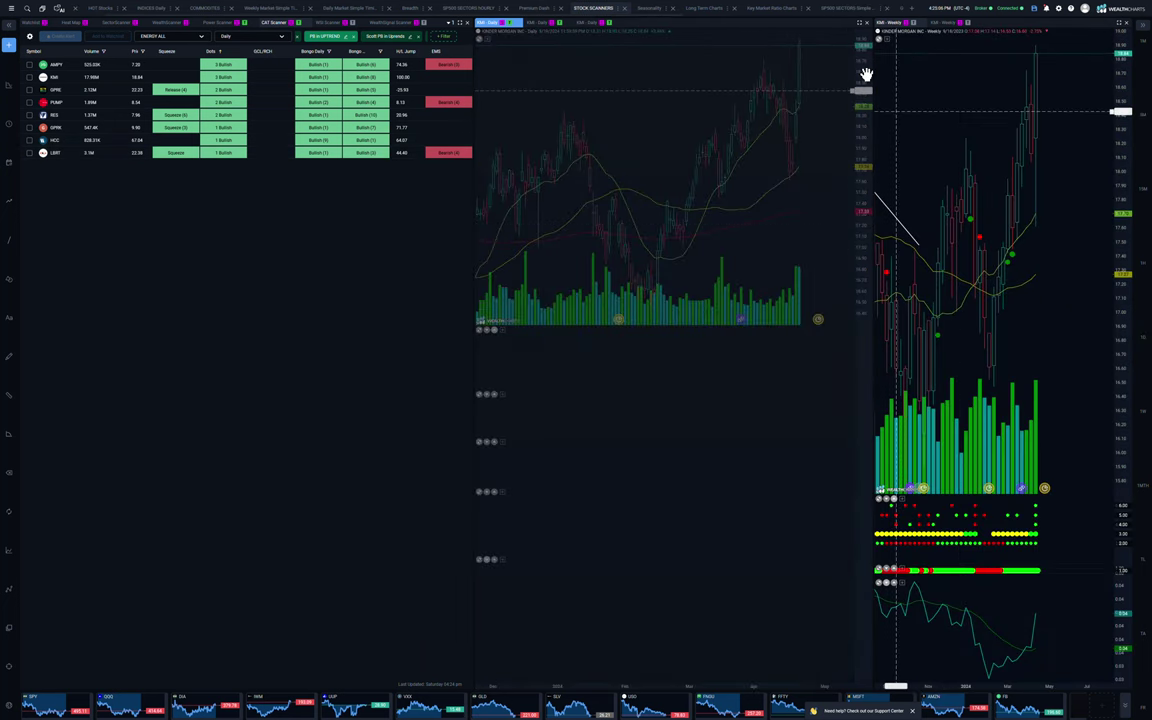
left_click_drag(864, 67, 855, 281)
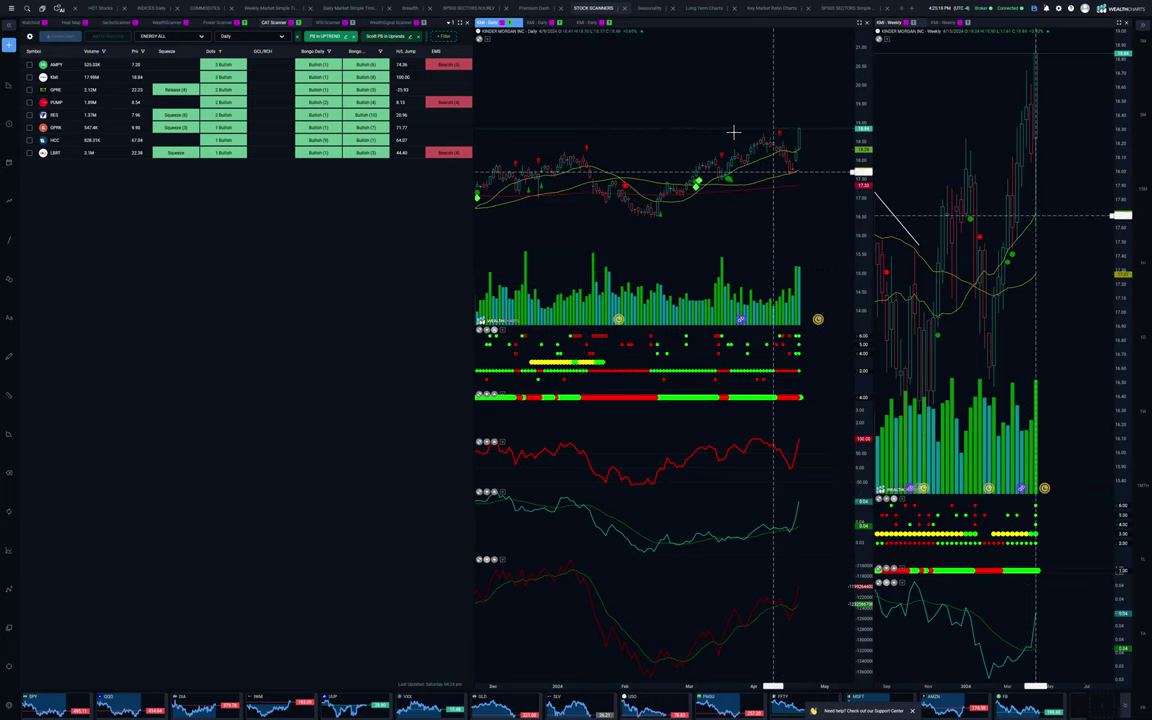
- Look up the symbol ET and review Energy Transfer's daily and weekly charts
type("et")
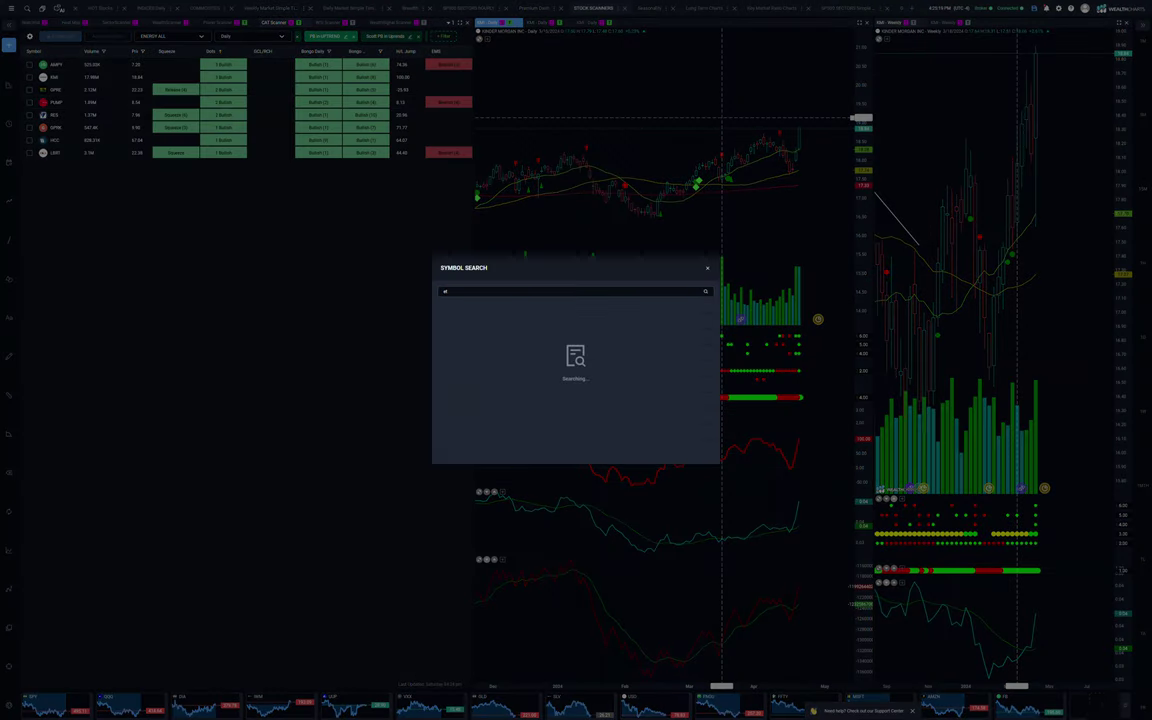
scroll(666, 401, "down", 10)
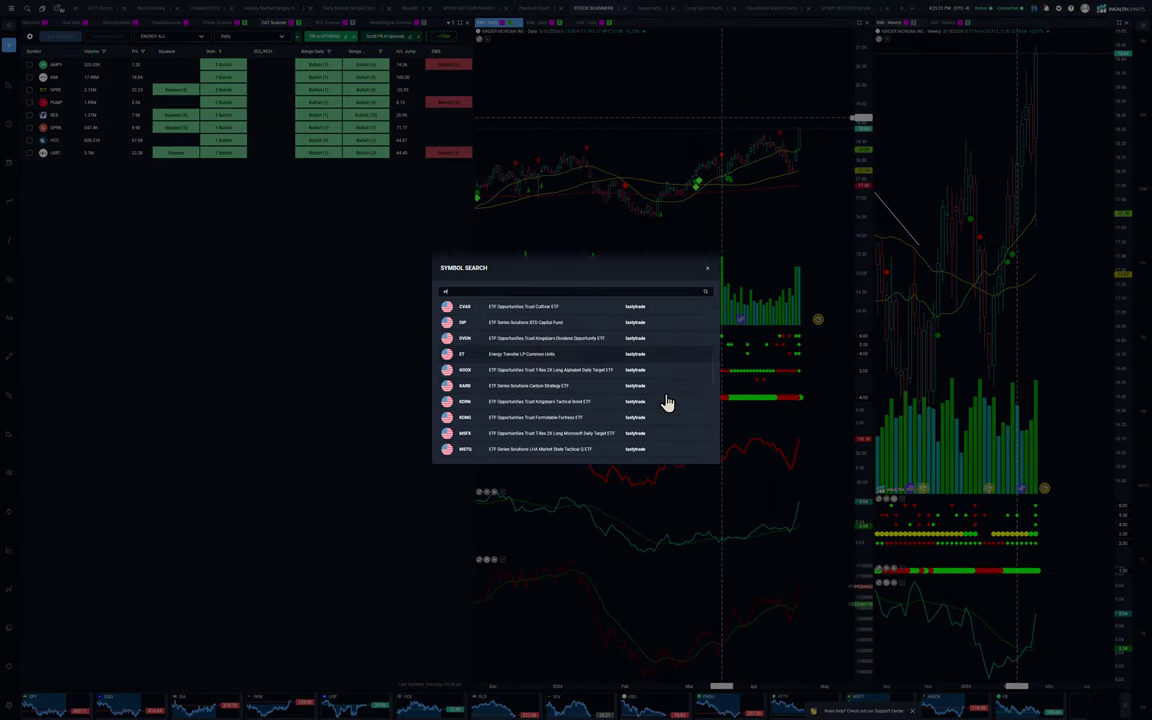
left_click(530, 412)
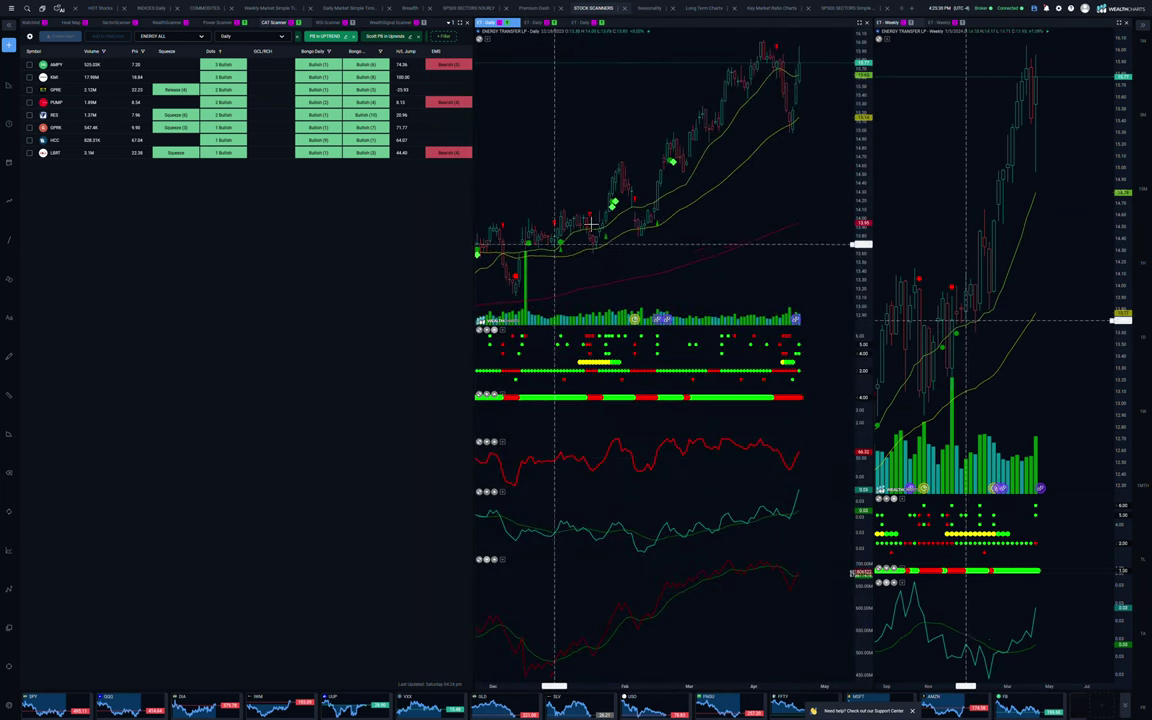
left_click_drag(856, 90, 848, 262)
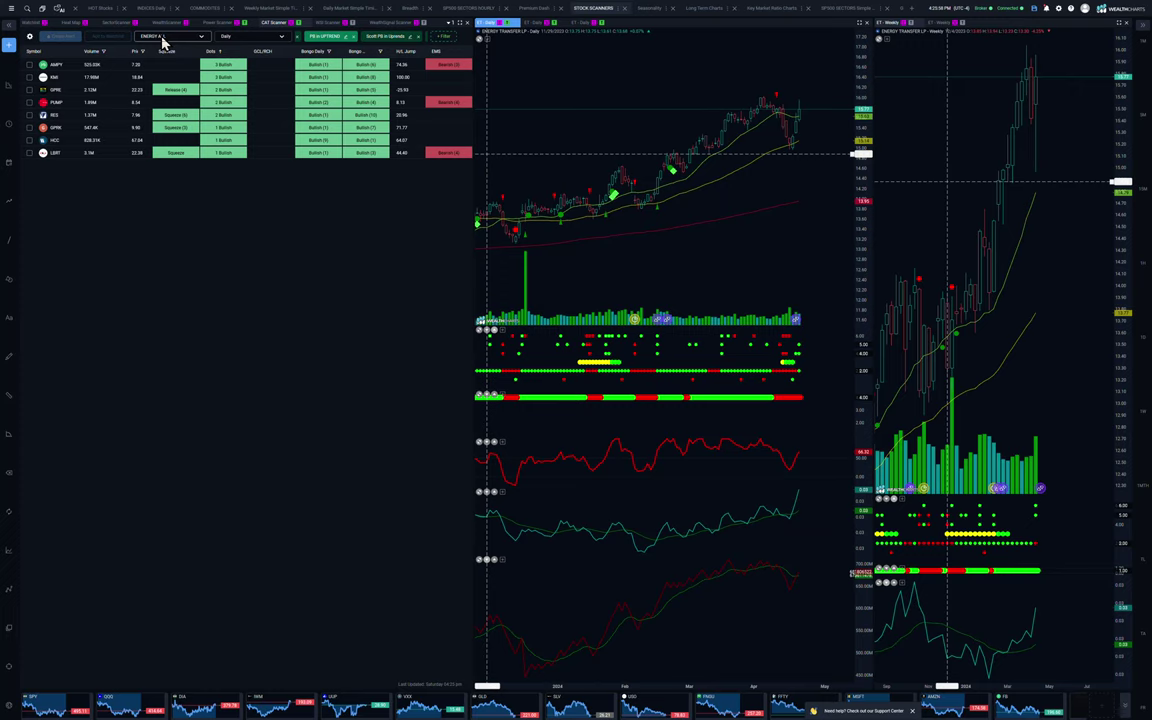
- Switch the CAT Scanner from ENERGY ALL to the custom COMBO LEADERS list
left_click(162, 38)
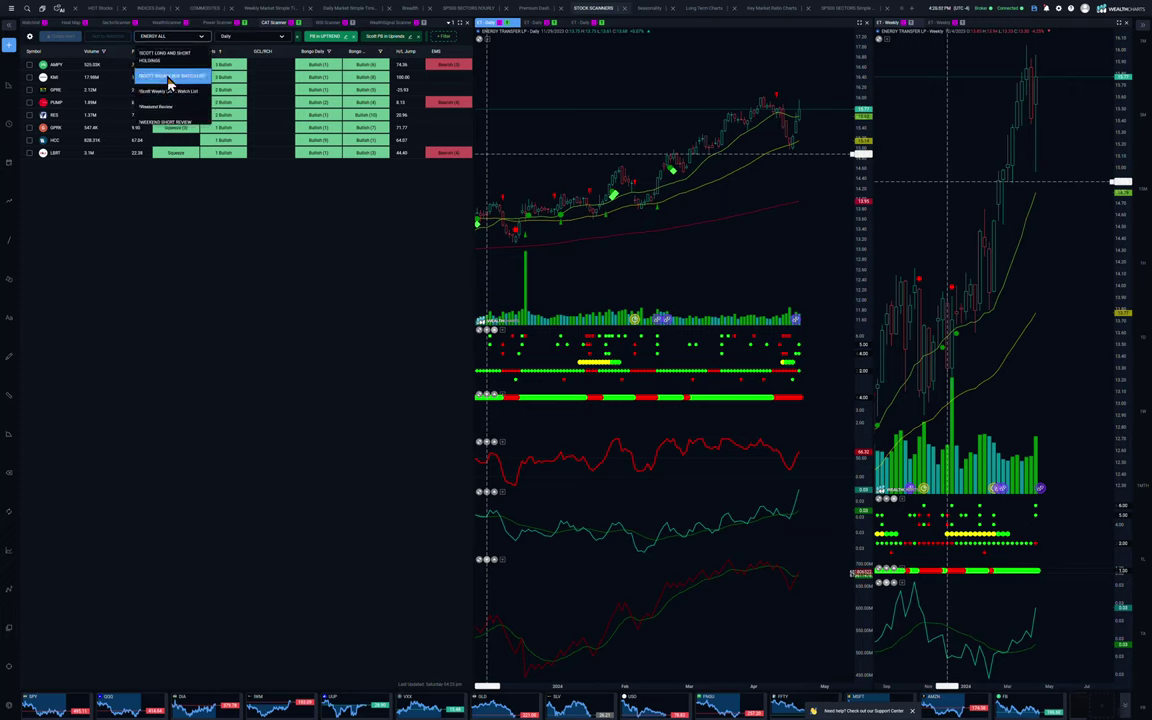
scroll(168, 83, "up", 5)
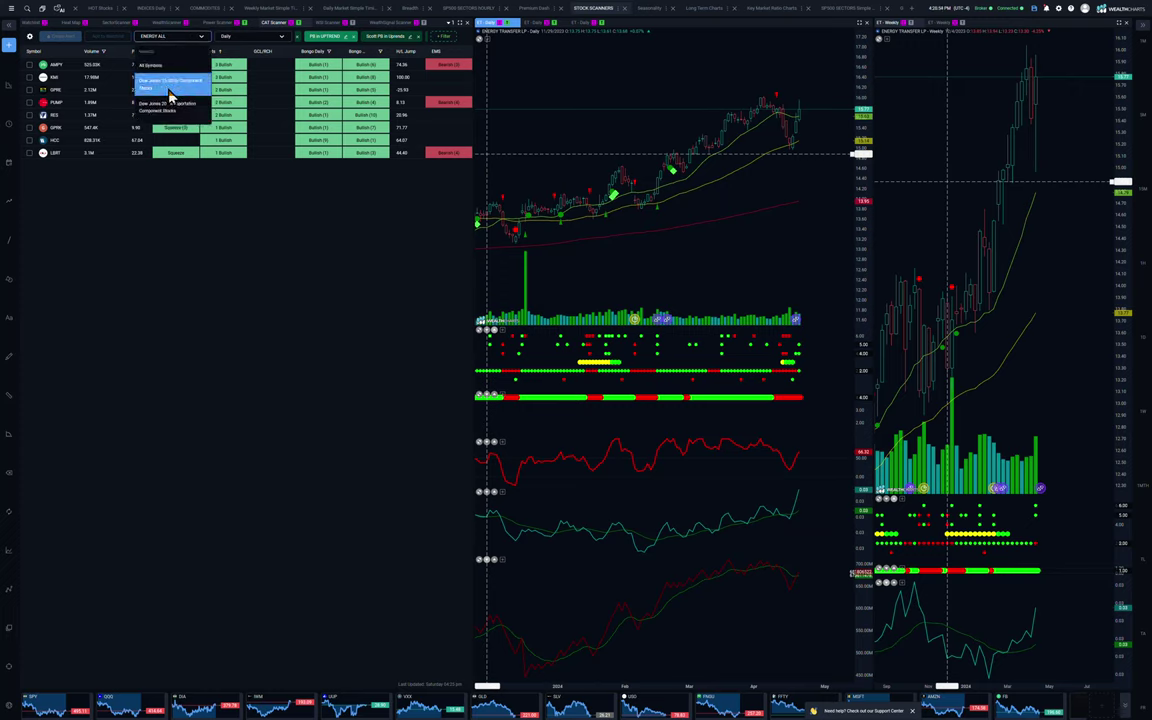
scroll(171, 97, "down", 5)
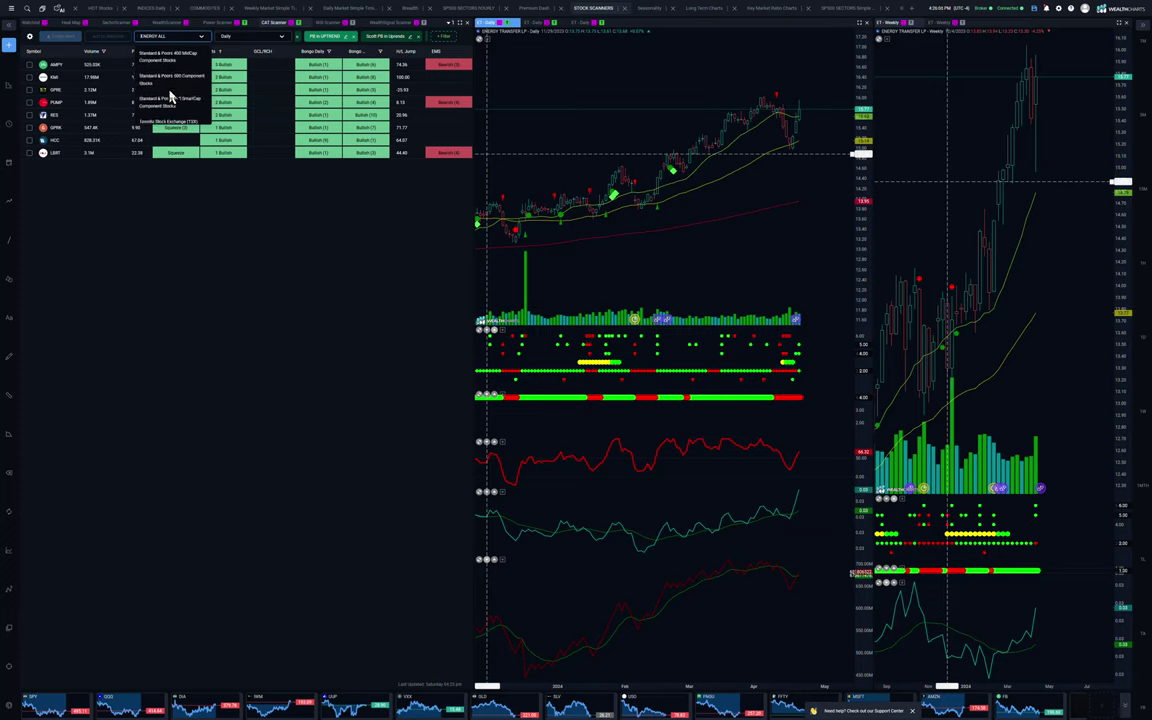
scroll(171, 96, "down", 6)
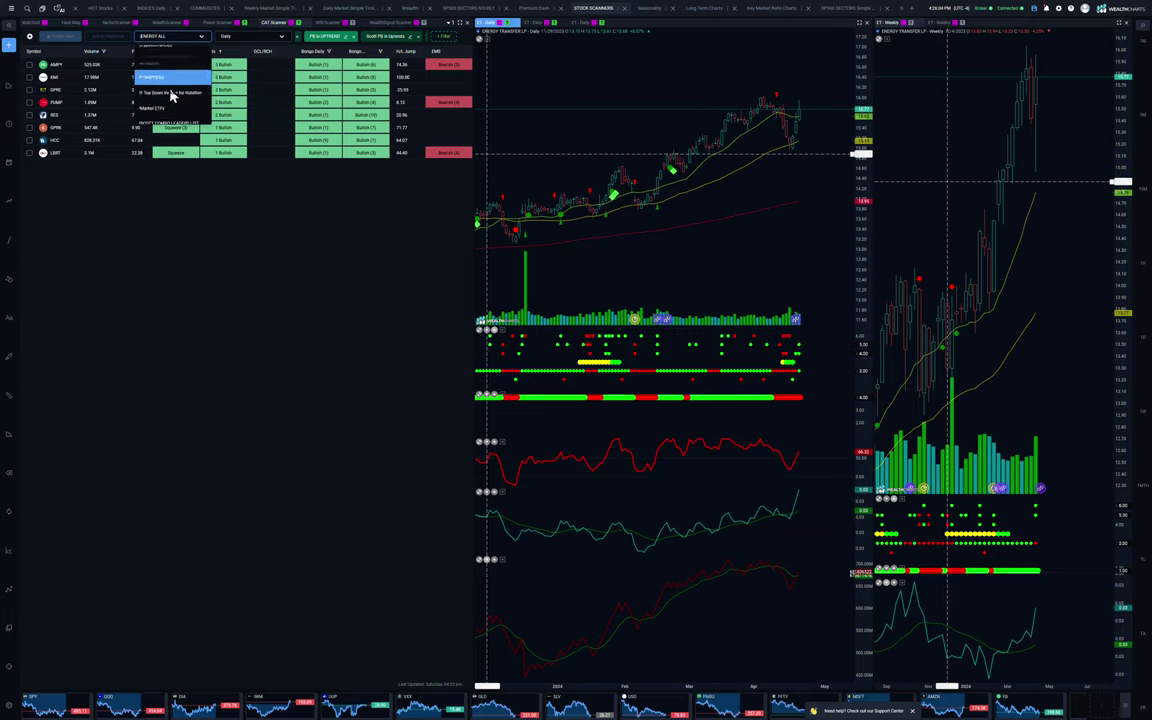
scroll(171, 96, "down", 2)
left_click(171, 112)
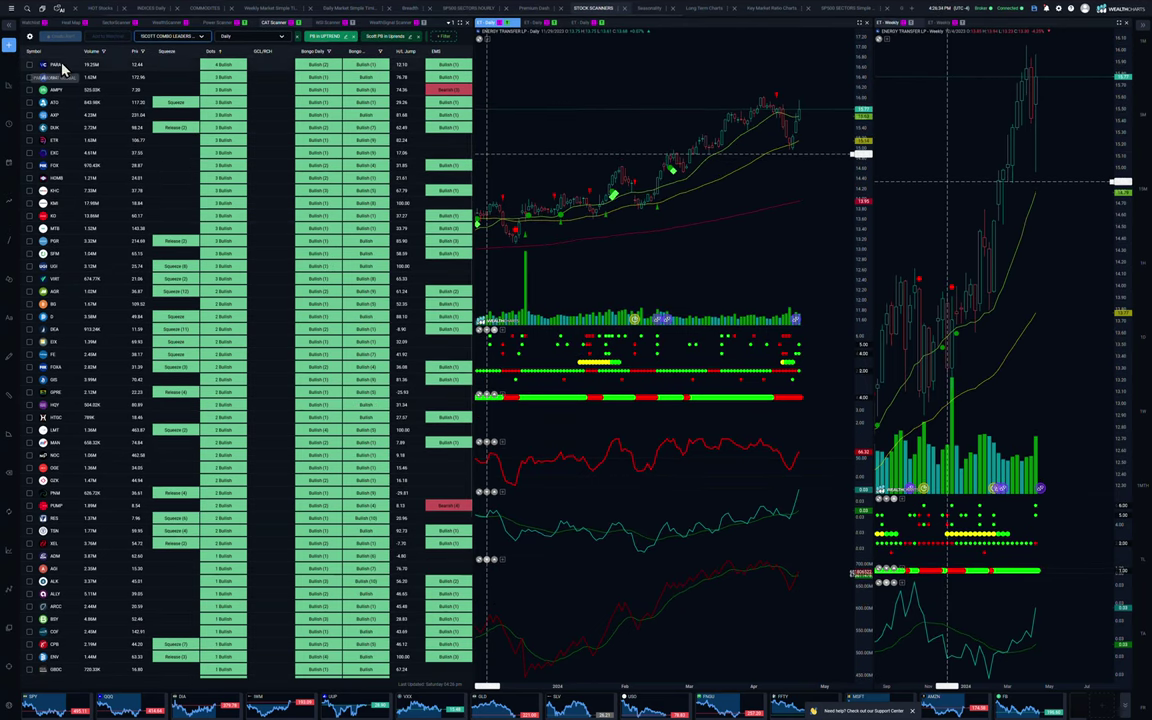
- Review the daily and weekly charts of PARA, FOX, ALL, AMPY and ATO from the combo leaders results
left_click(58, 64)
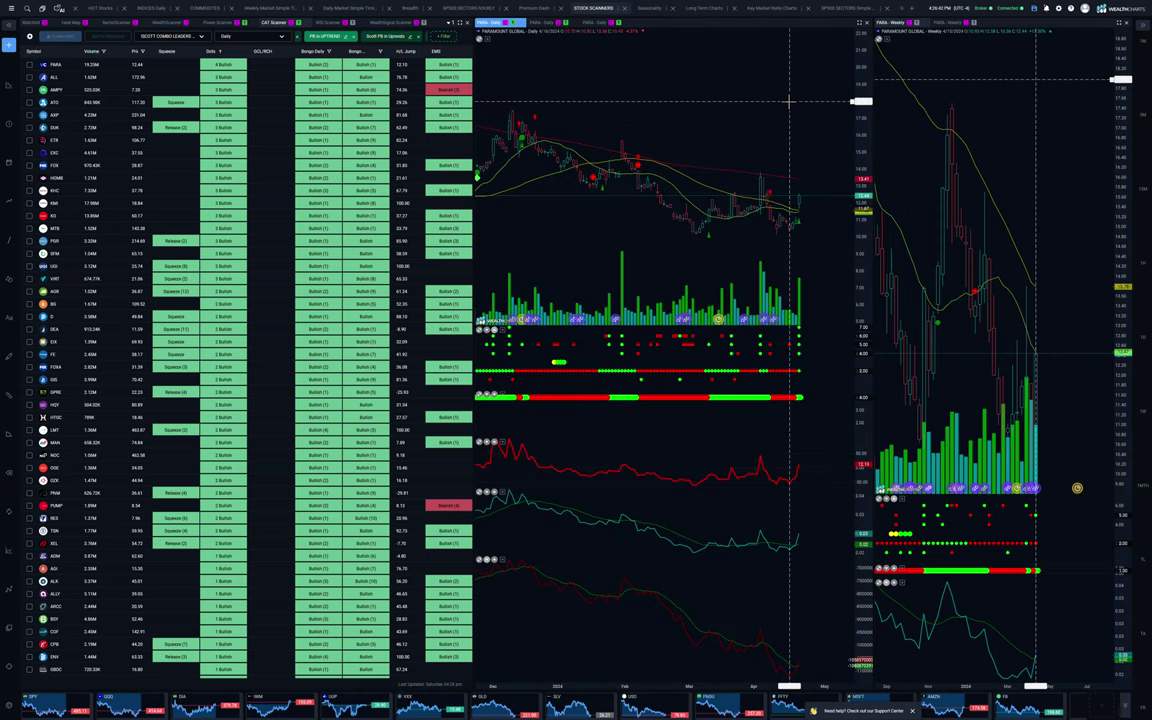
left_click(58, 166)
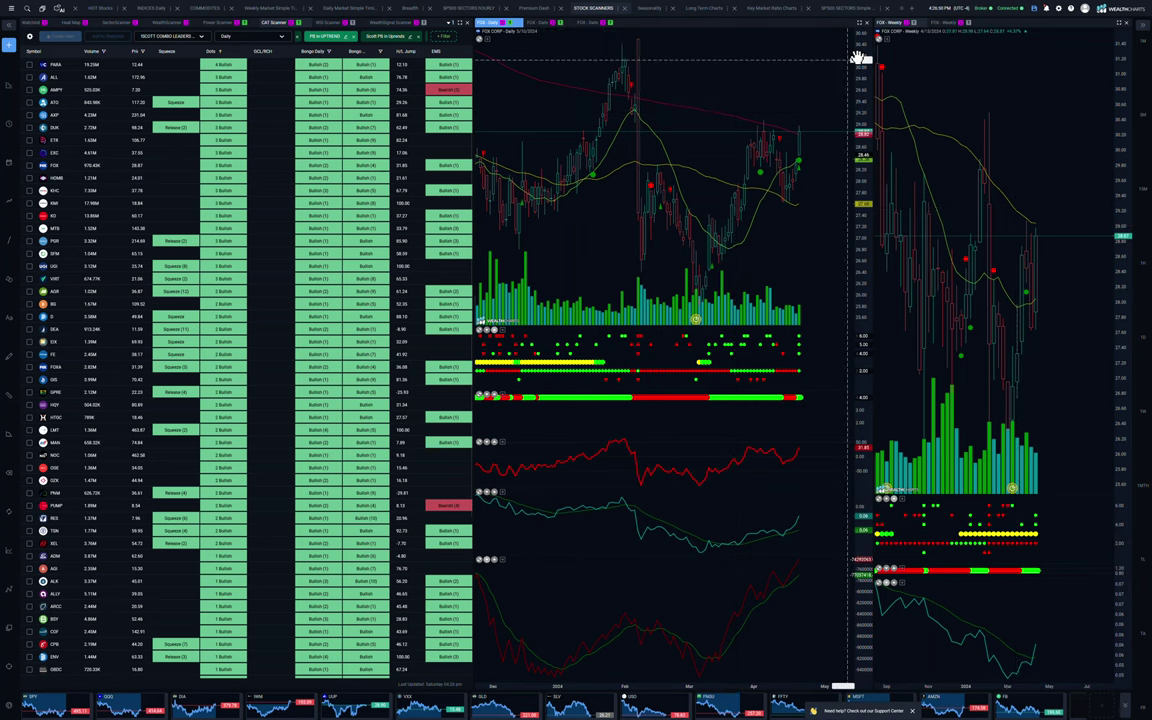
left_click_drag(863, 190, 864, 284)
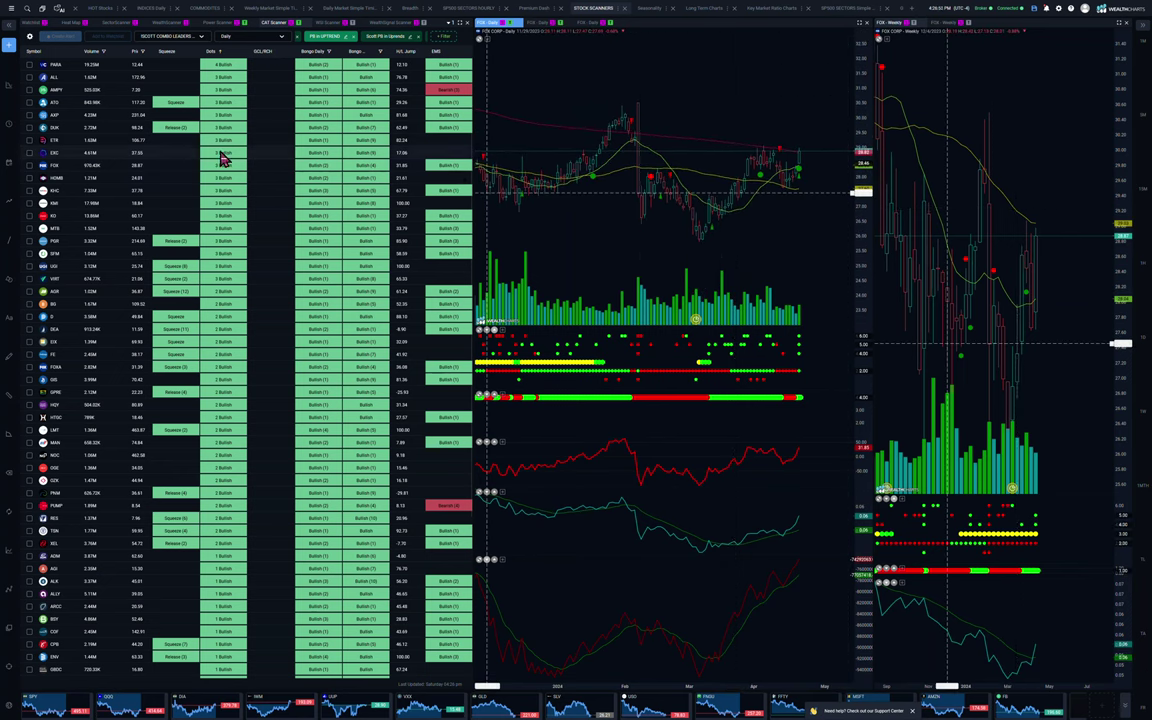
left_click(57, 78)
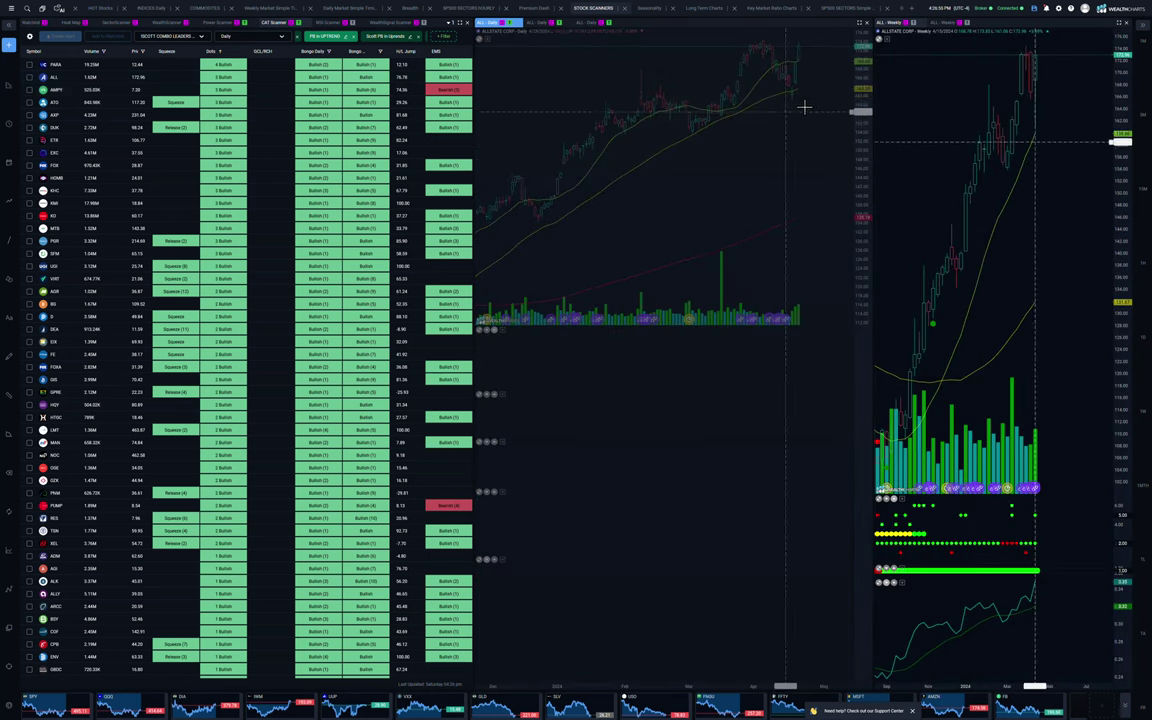
left_click_drag(866, 75, 854, 260)
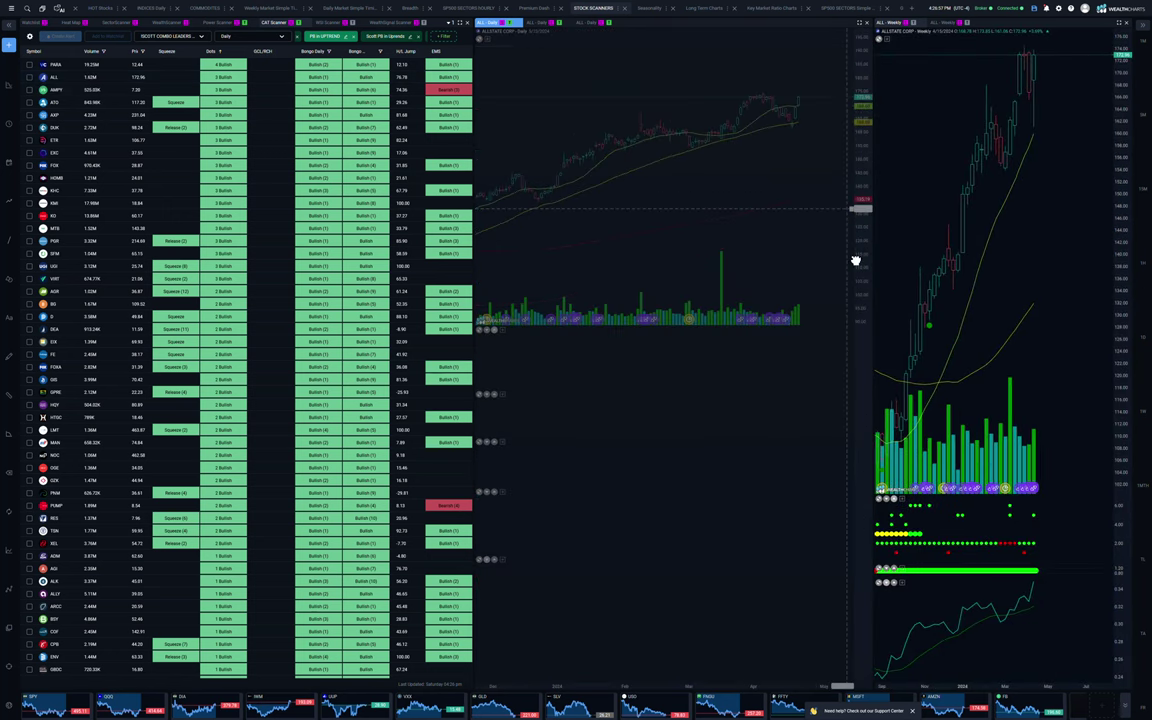
left_click(55, 89)
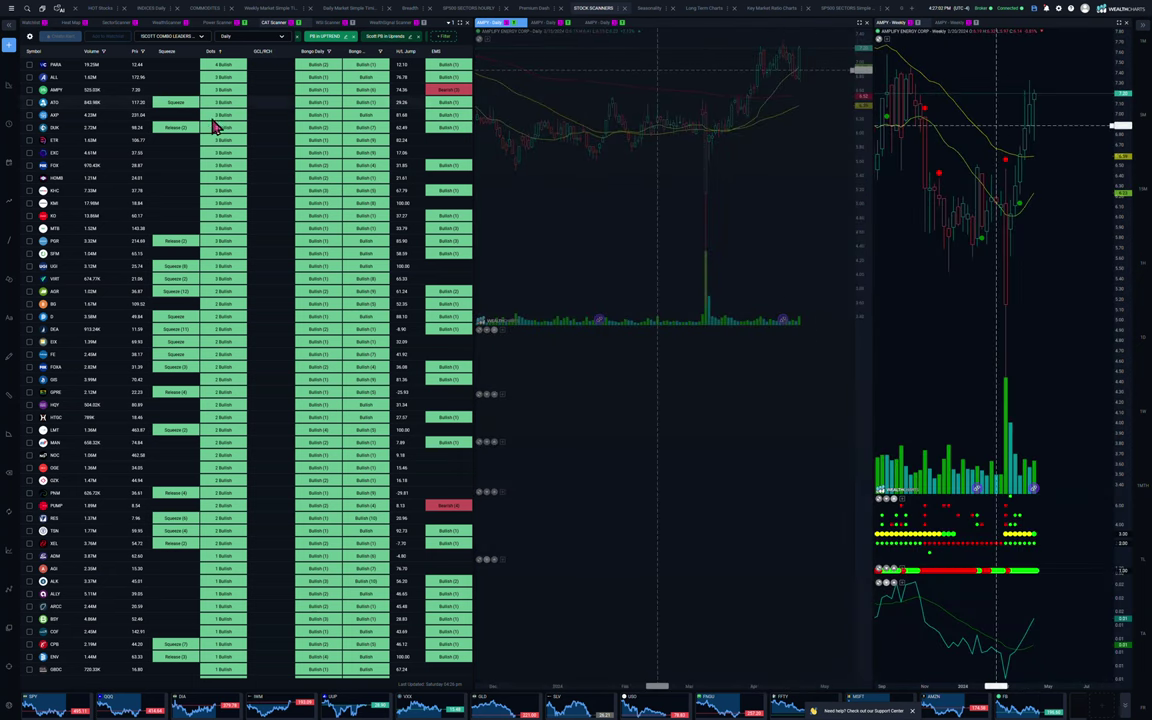
left_click(55, 102)
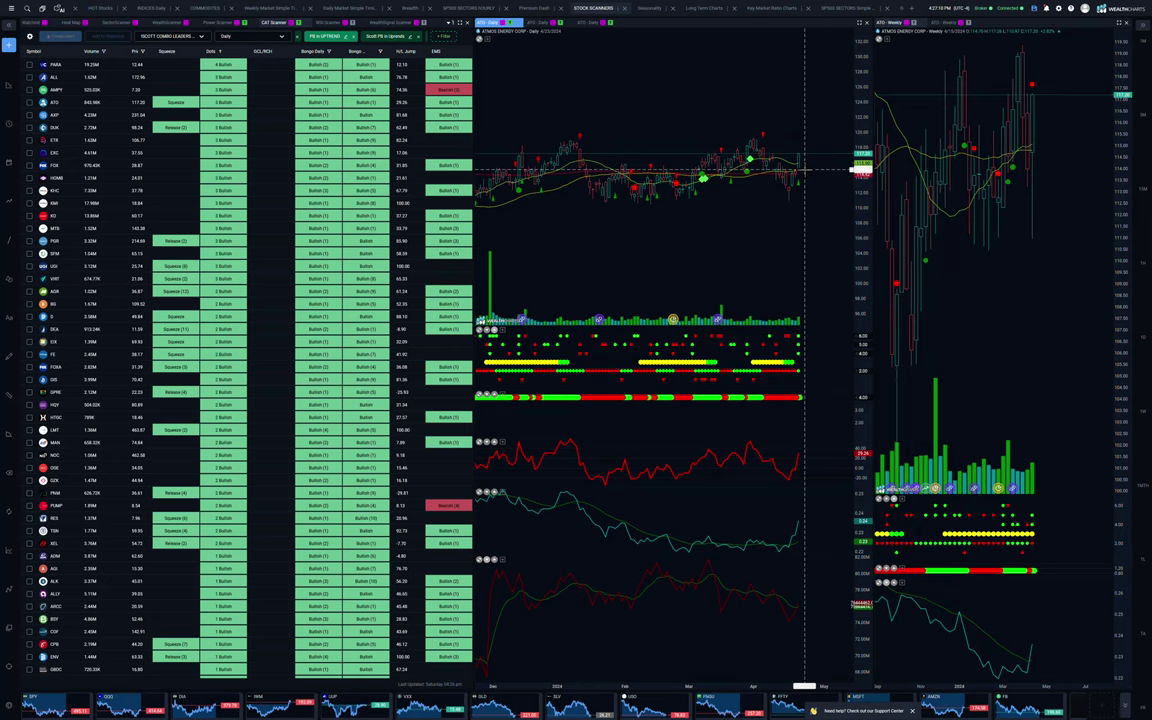
scroll(802, 171, "down", 1)
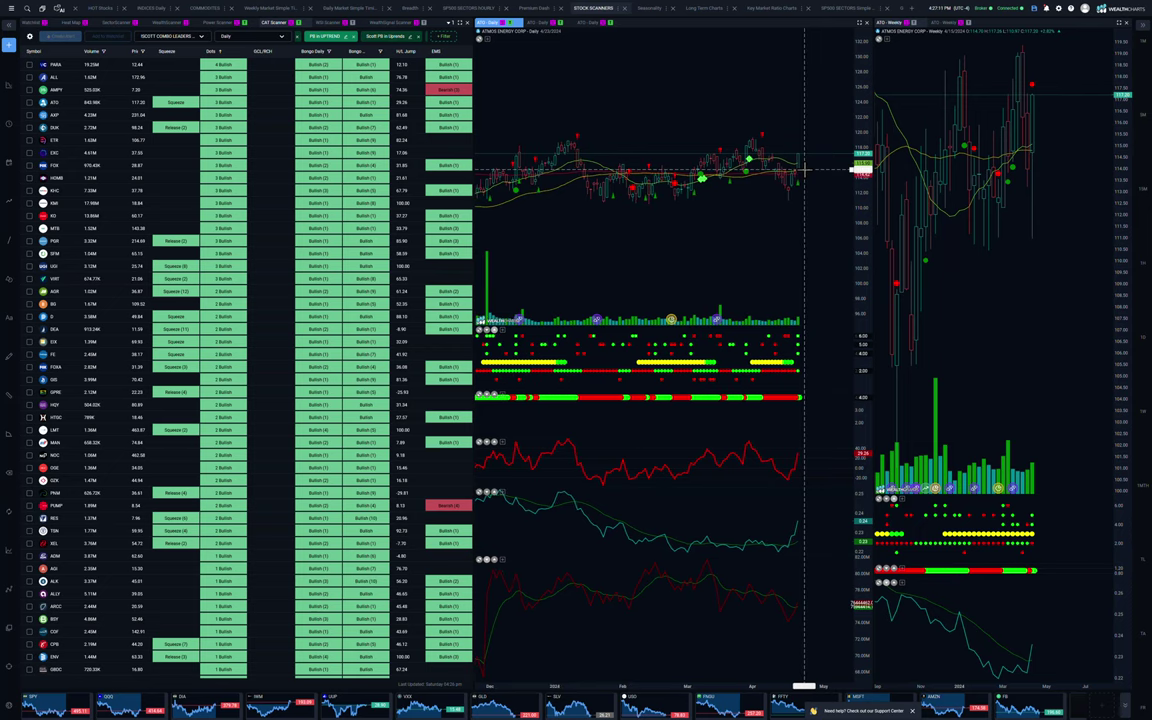
- Review the daily and weekly charts of DUK, ETR, Home BancShares, PGR and SFM from the combo leaders results
left_click(54, 127)
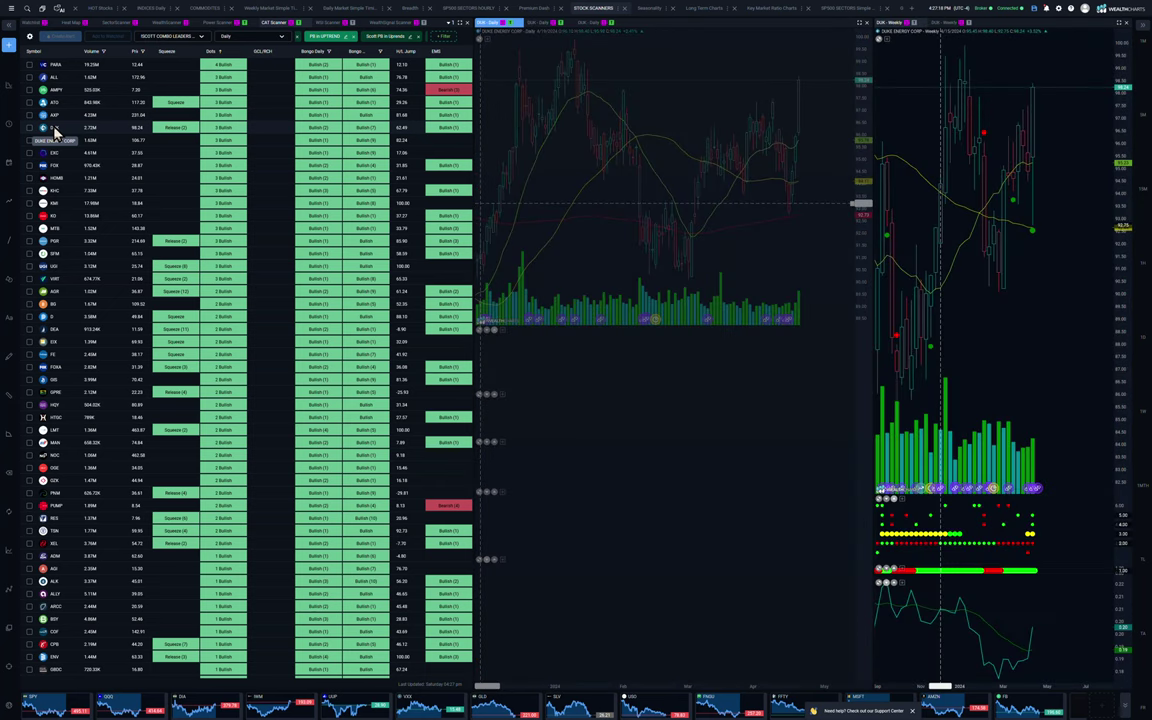
left_click_drag(861, 103, 863, 205)
left_click_drag(862, 159, 863, 284)
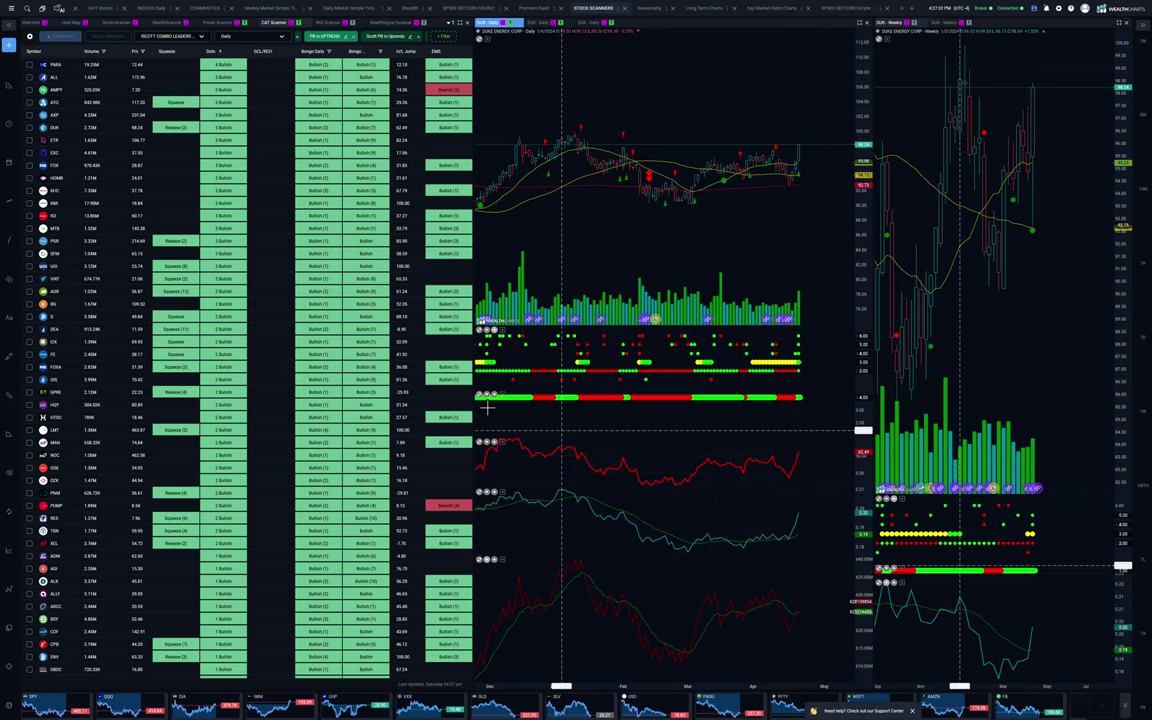
left_click(54, 140)
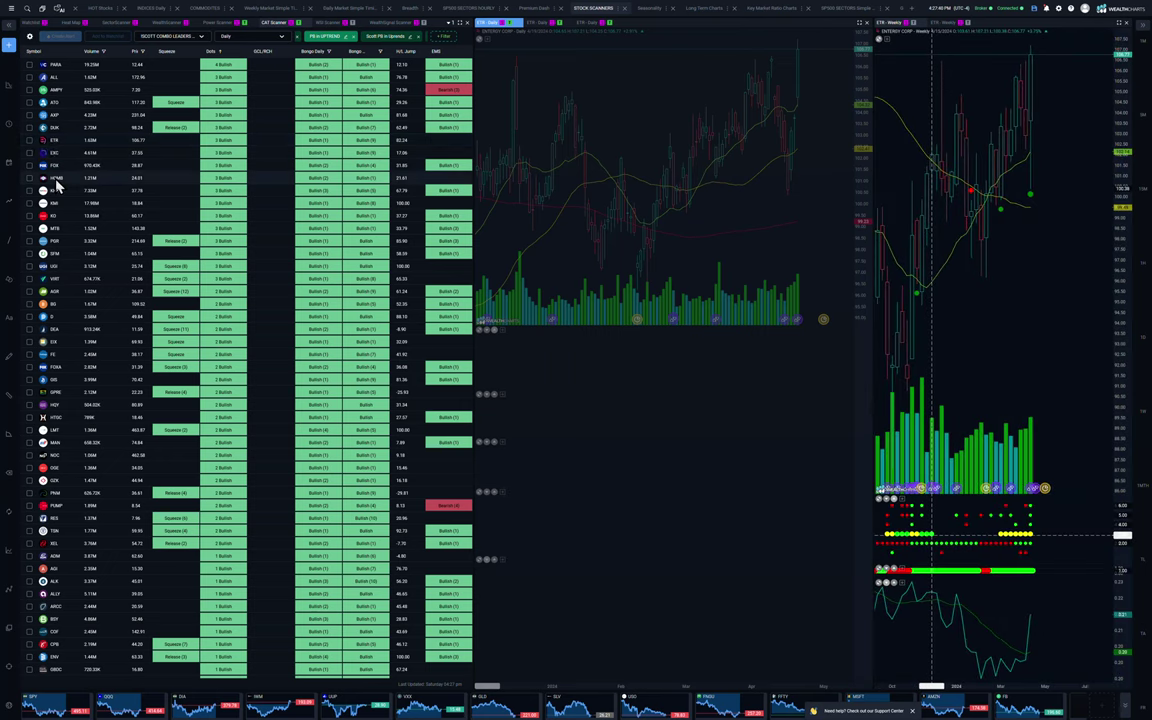
left_click(56, 178)
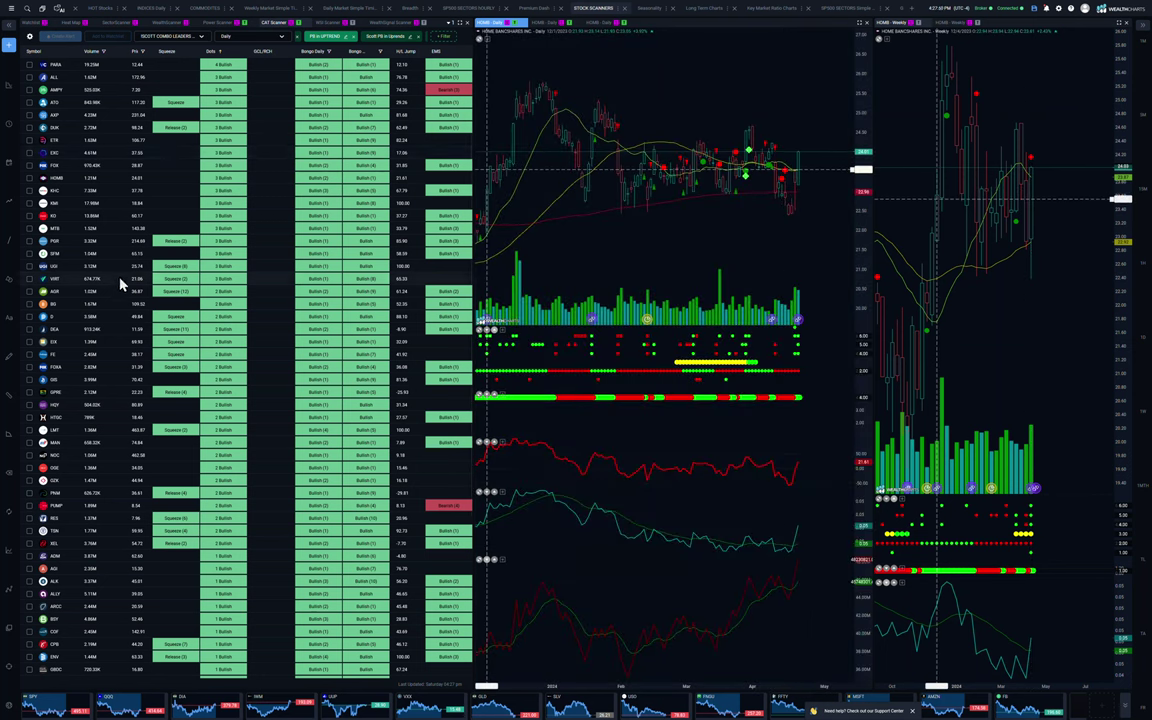
left_click(58, 244)
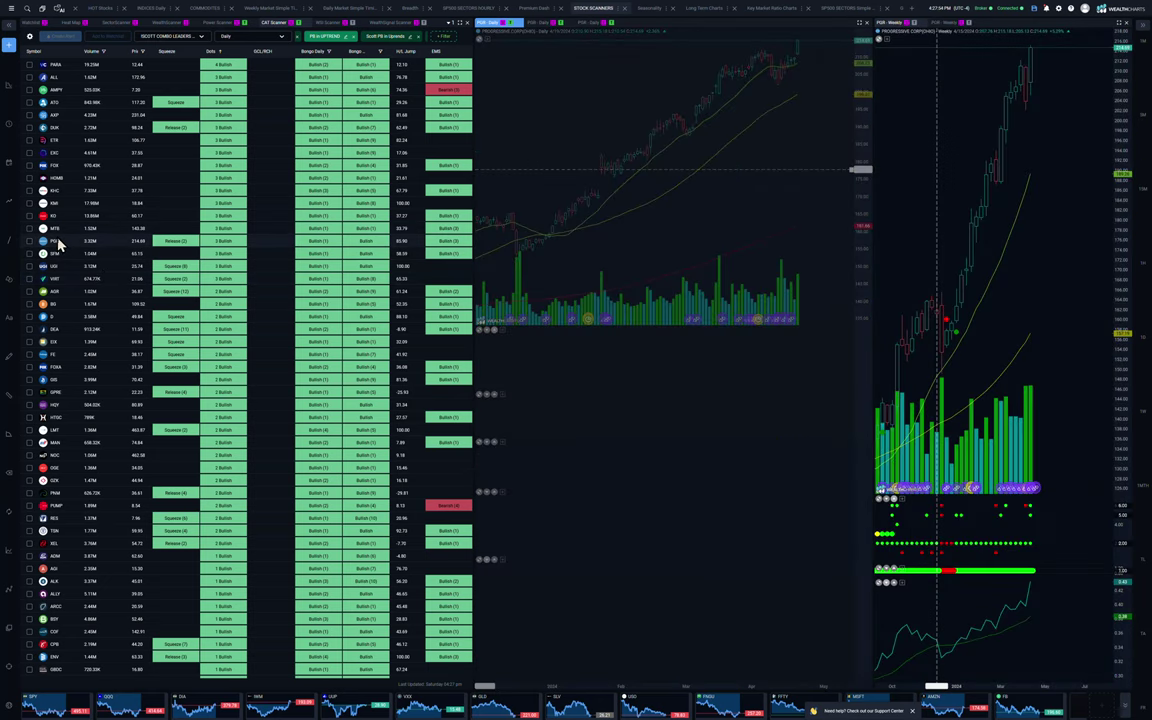
left_click(58, 255)
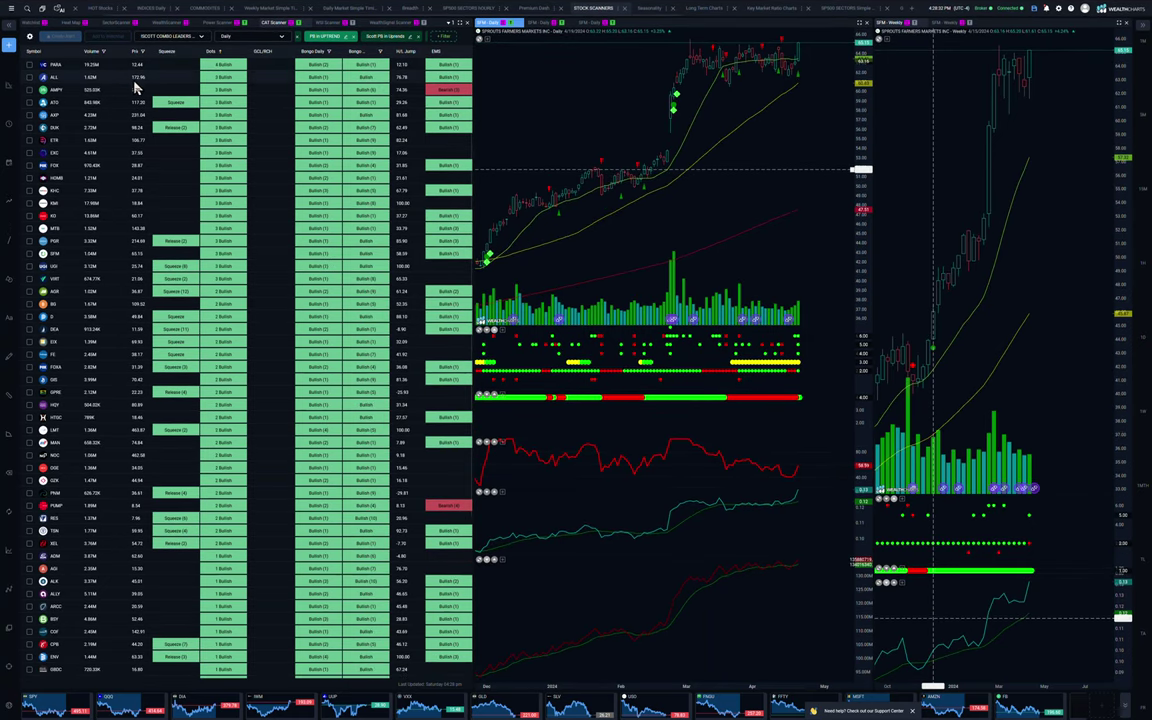
- Open the HOT Stocks workspace and set the WealthScanner's symbol list to the custom Top Down Indices list
left_click(115, 23)
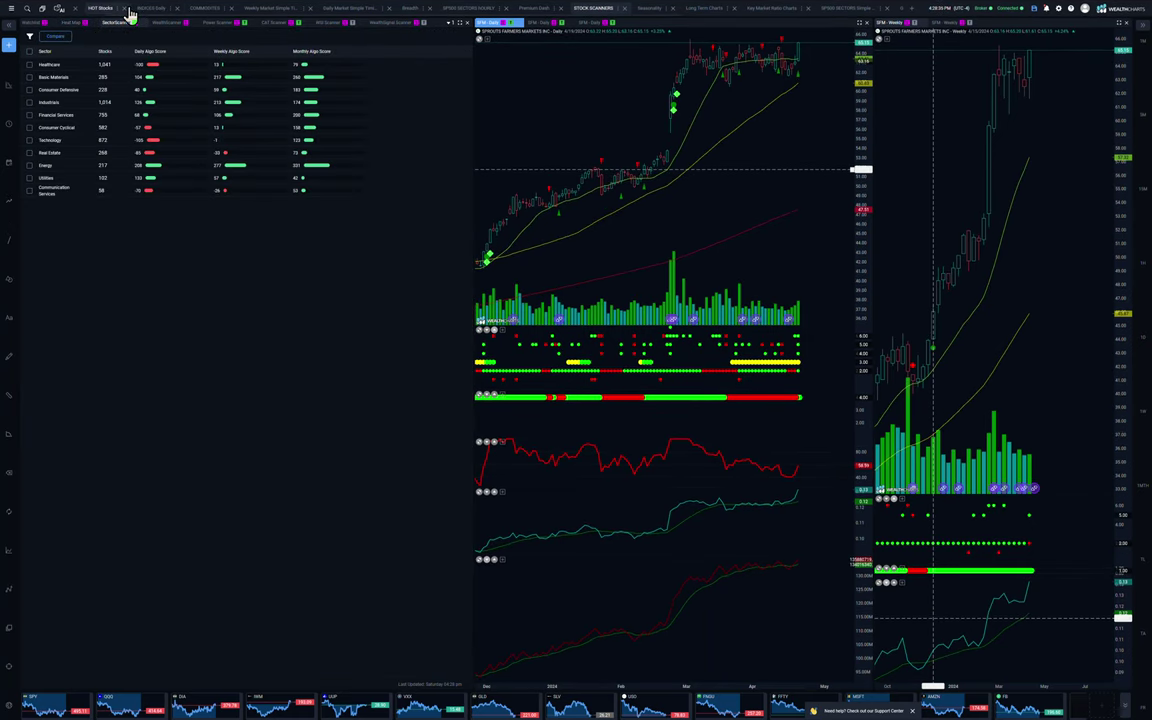
left_click(103, 10)
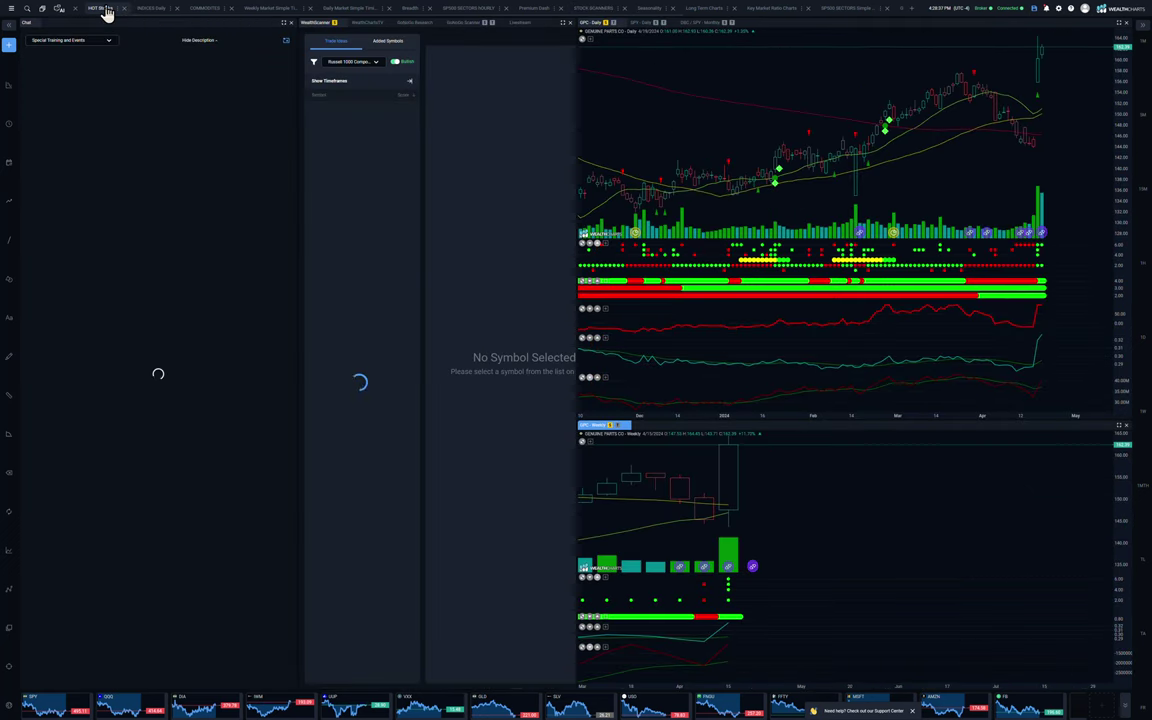
left_click(370, 66)
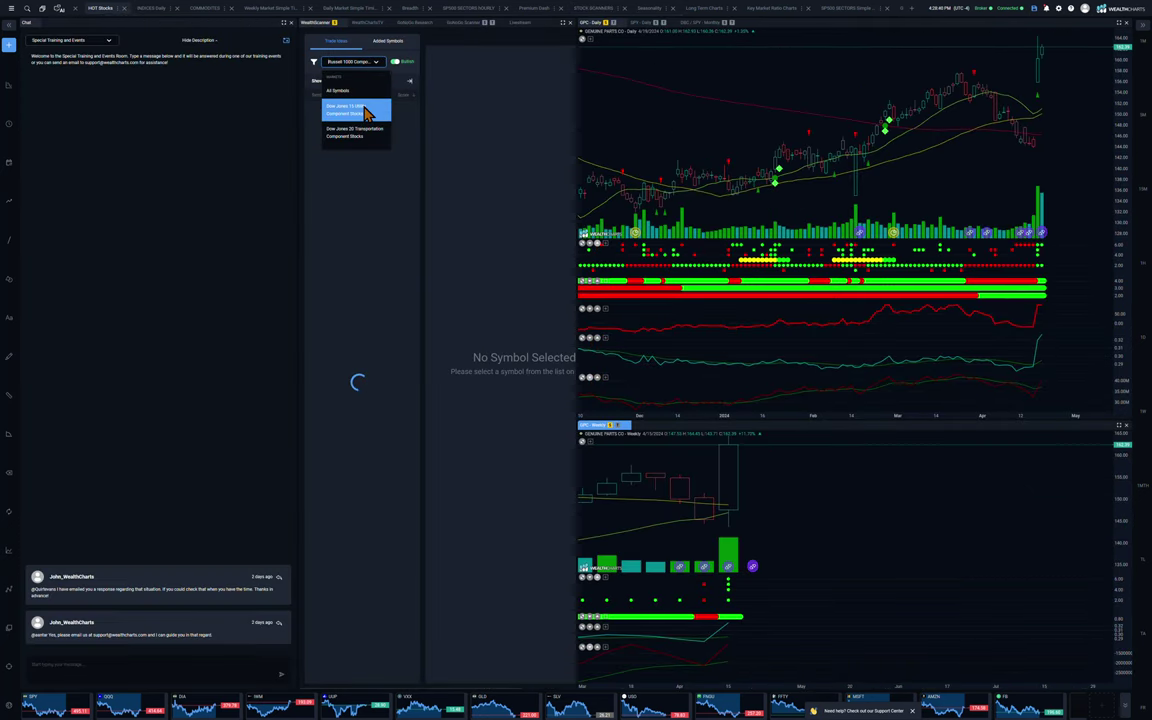
scroll(366, 113, "down", 2)
scroll(366, 113, "up", 4)
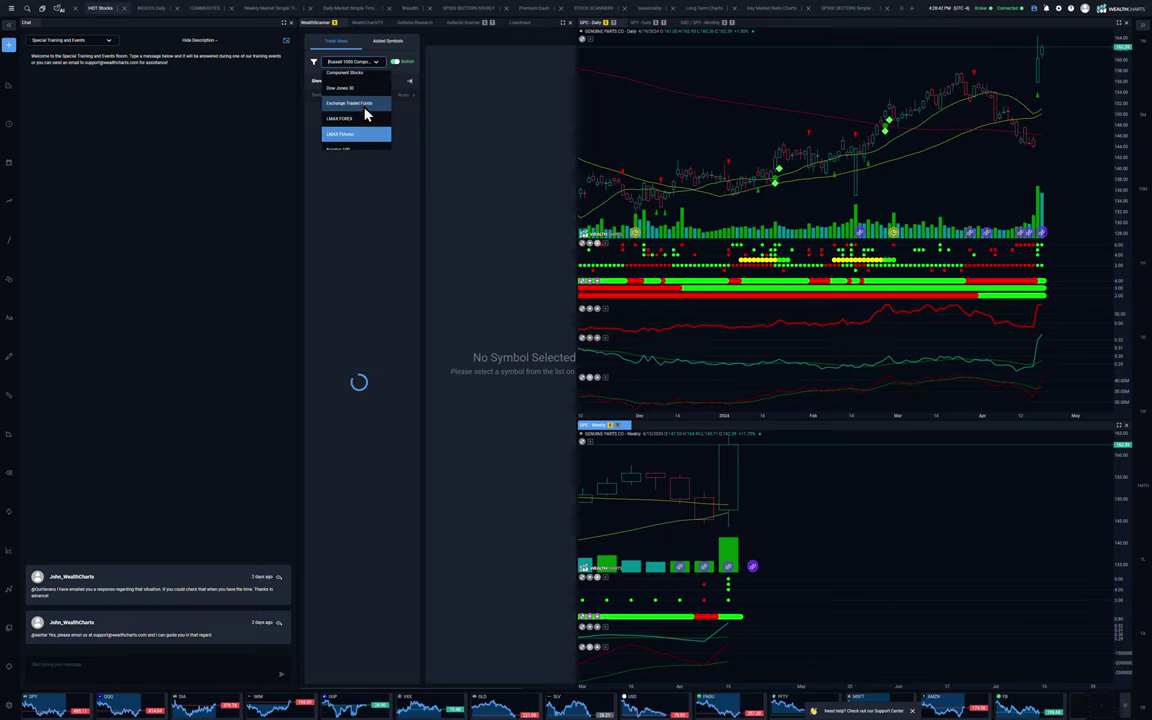
scroll(366, 113, "down", 5)
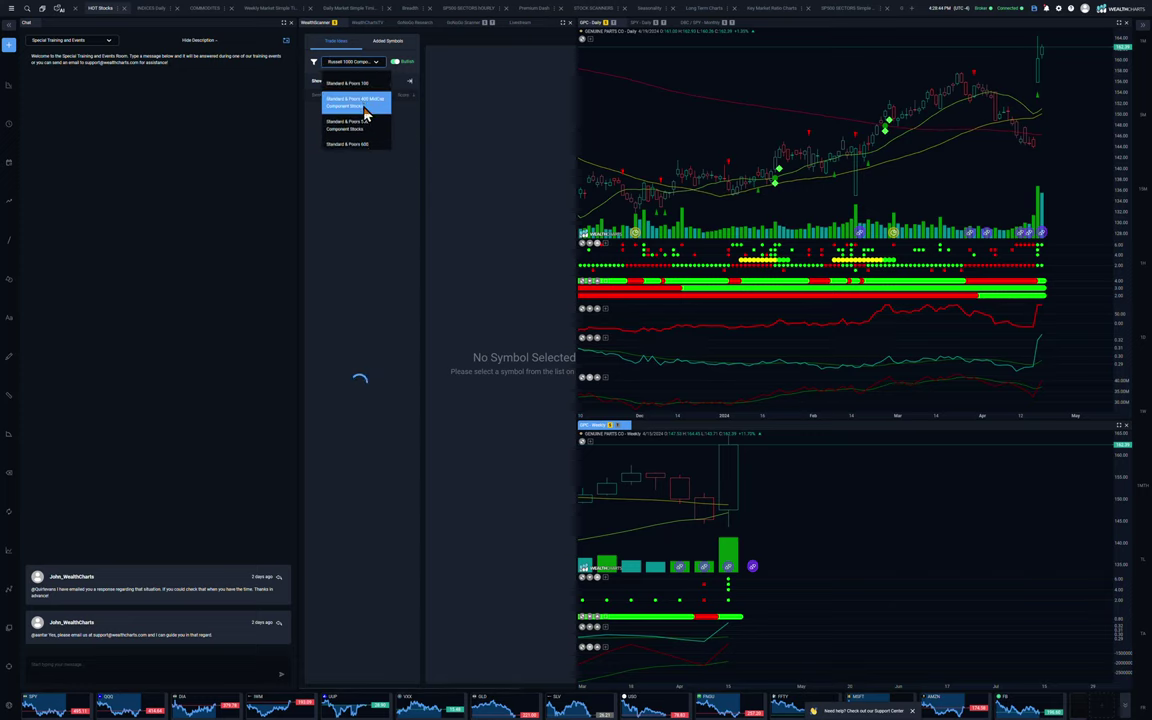
left_click(365, 114)
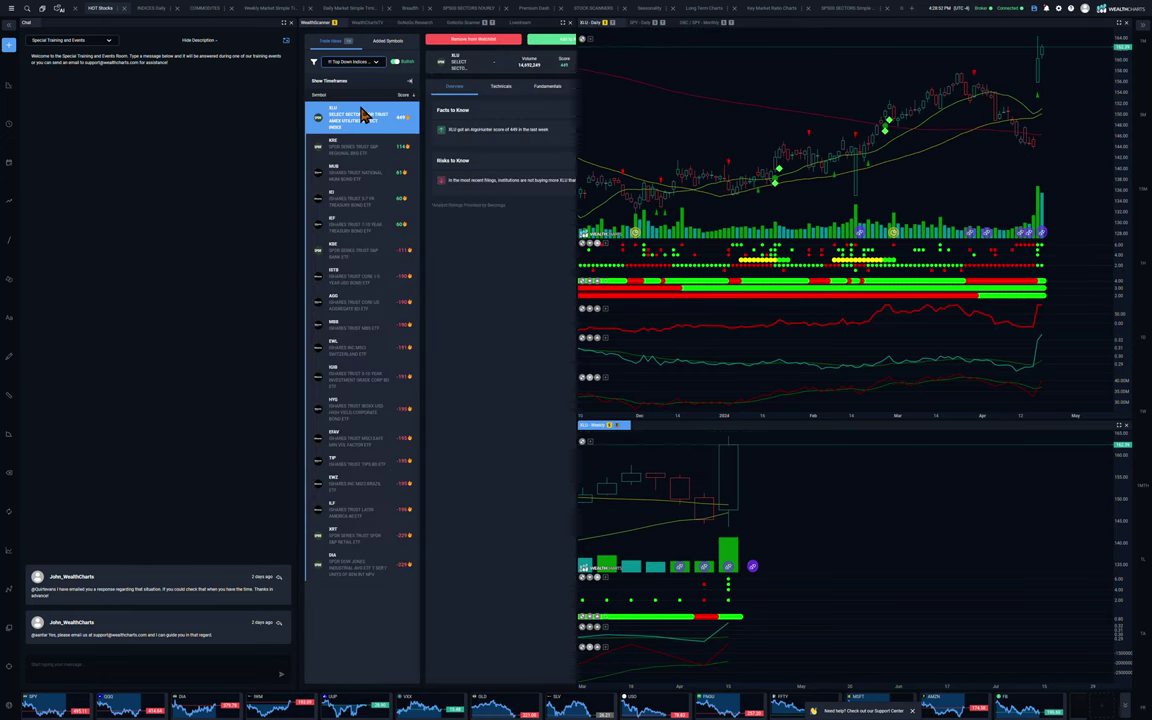
- Review the daily and weekly charts of KRE, MUB, IEI and DIA from the Top Down Indices results
left_click(337, 151)
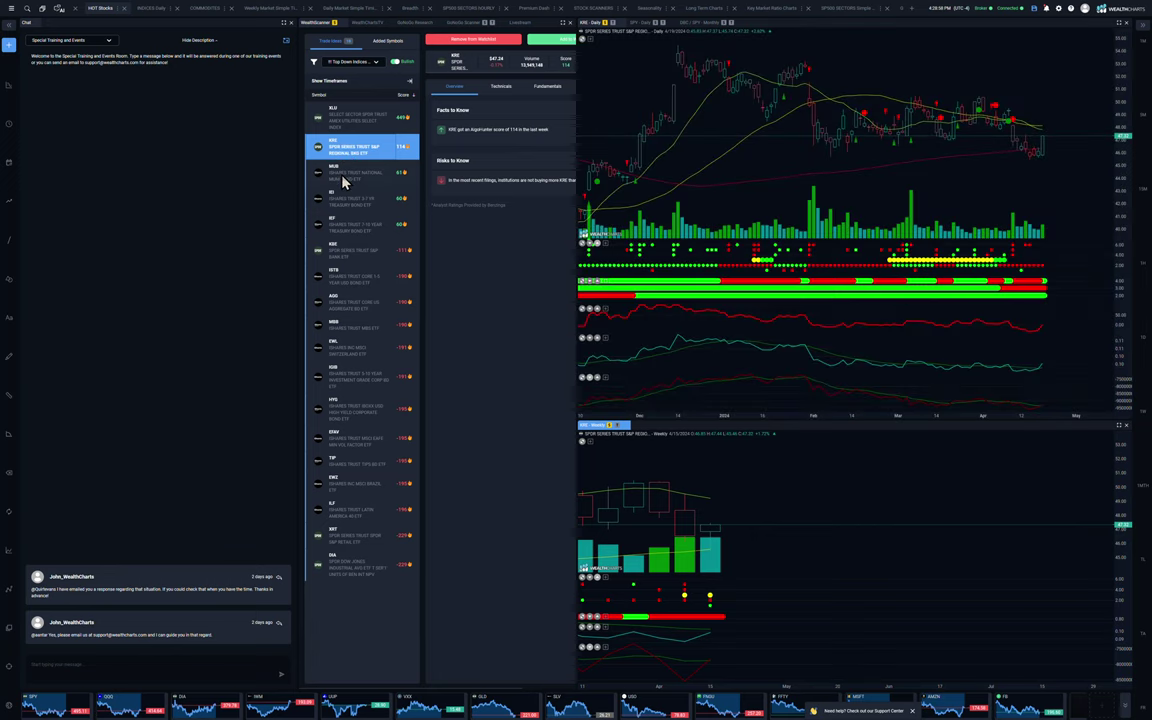
left_click(343, 178)
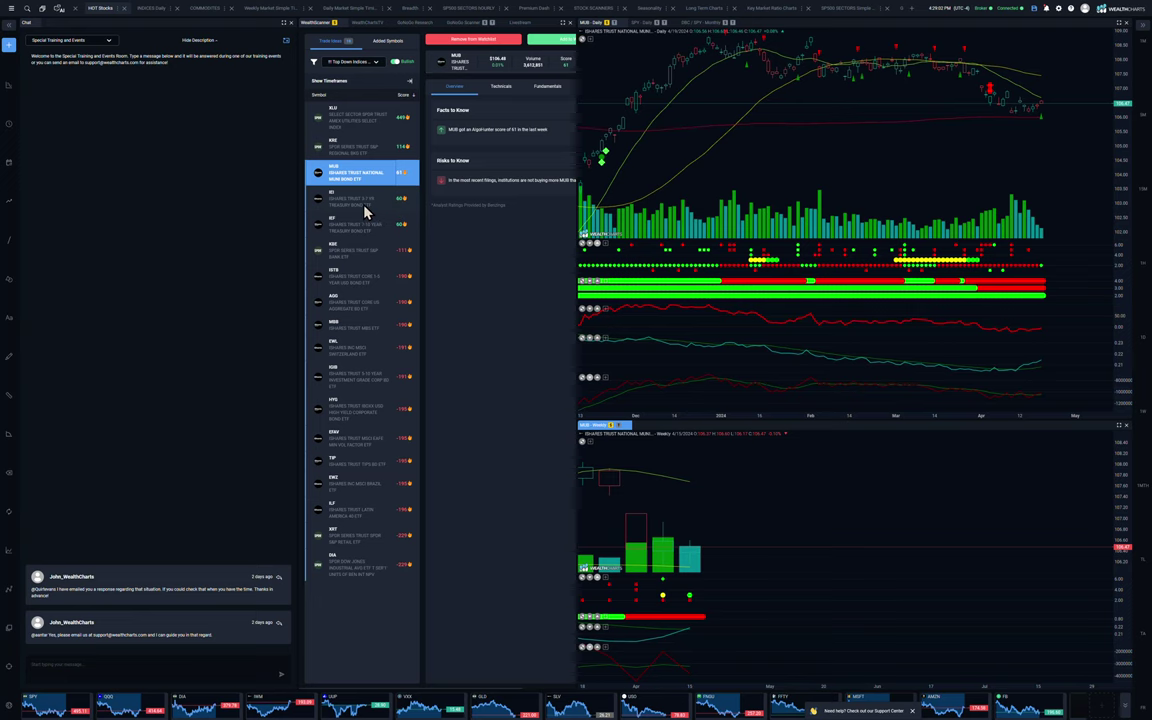
left_click(365, 210)
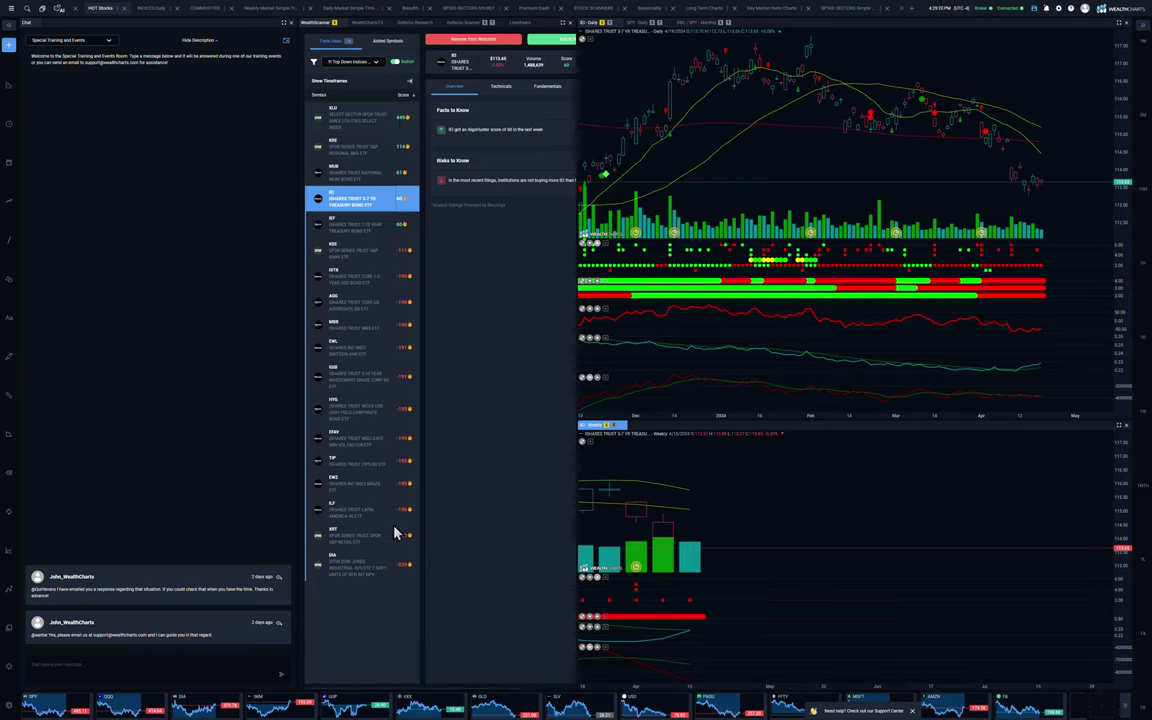
left_click(345, 570)
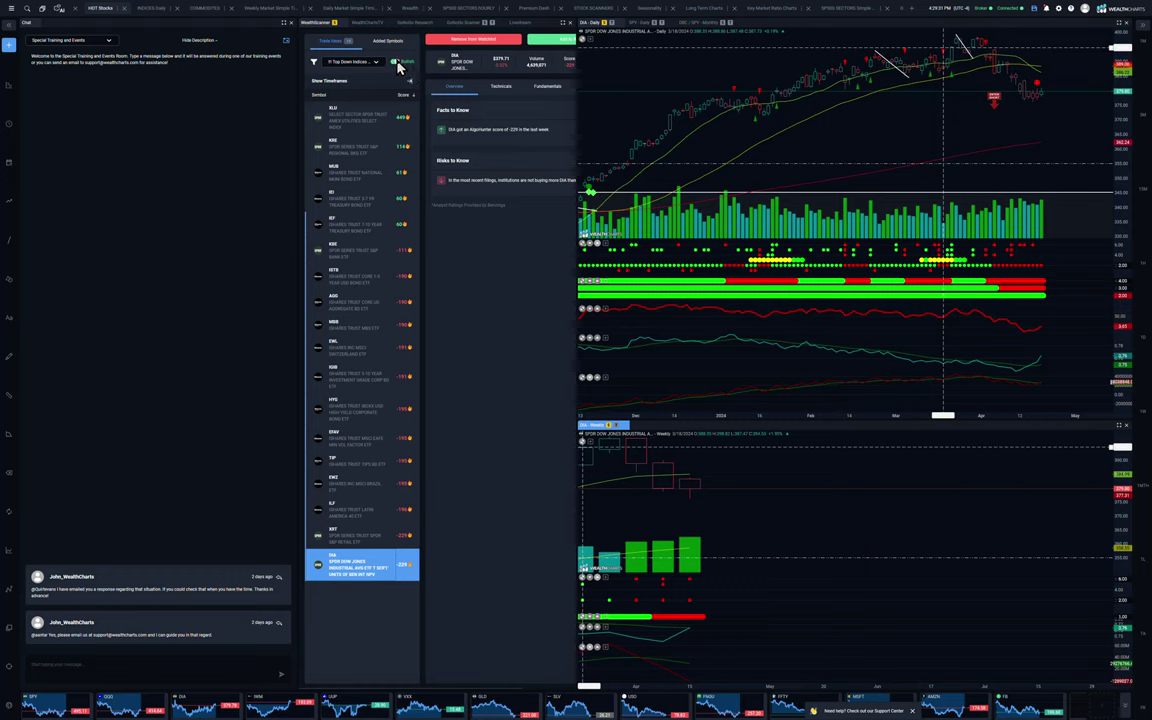
- Switch the WealthScanner to the Nasdaq 100 list and review the charts of KHC and KDP
left_click(366, 68)
scroll(355, 115, "down", 3)
scroll(355, 121, "up", 2)
left_click(348, 120)
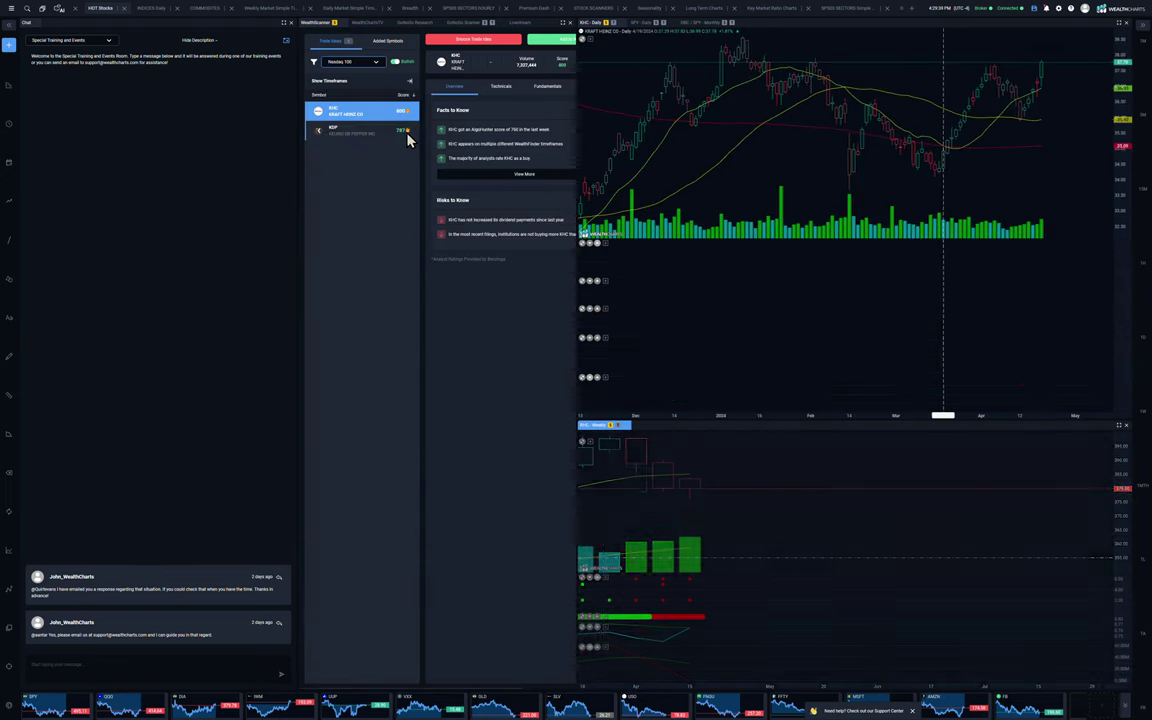
left_click(352, 131)
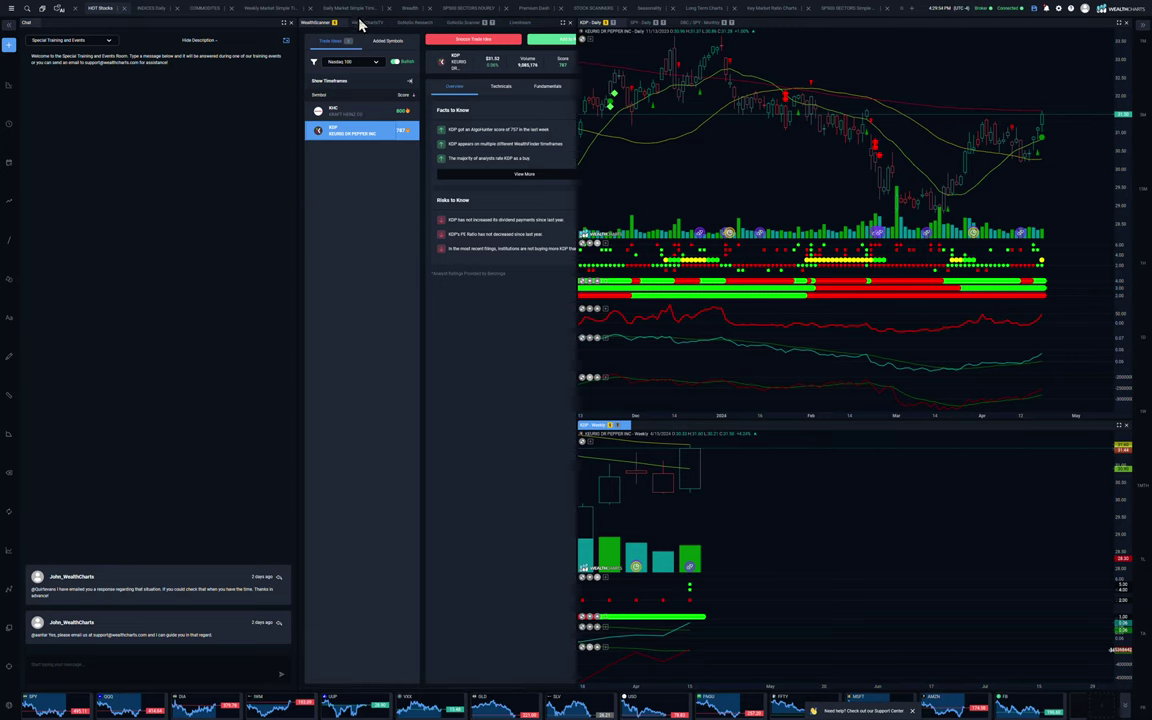
- Return to the STOCK SCANNERS workspace and load the custom WEEKLY BUY list in its watchlist
left_click(585, 14)
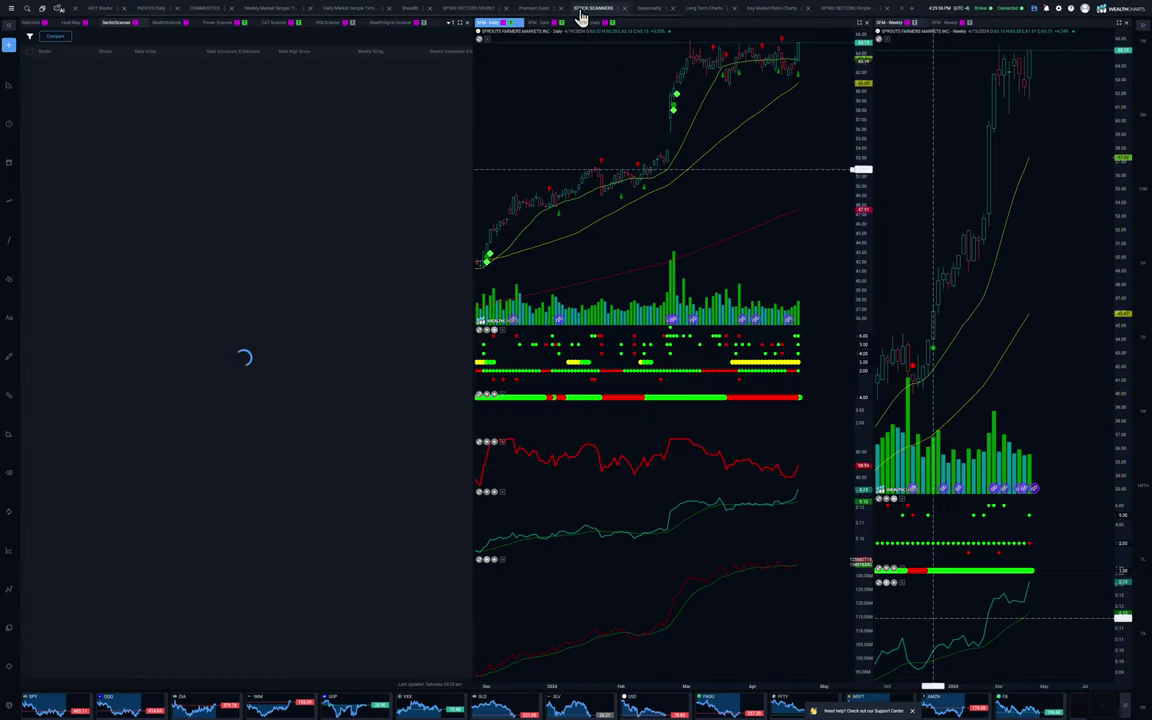
left_click(30, 22)
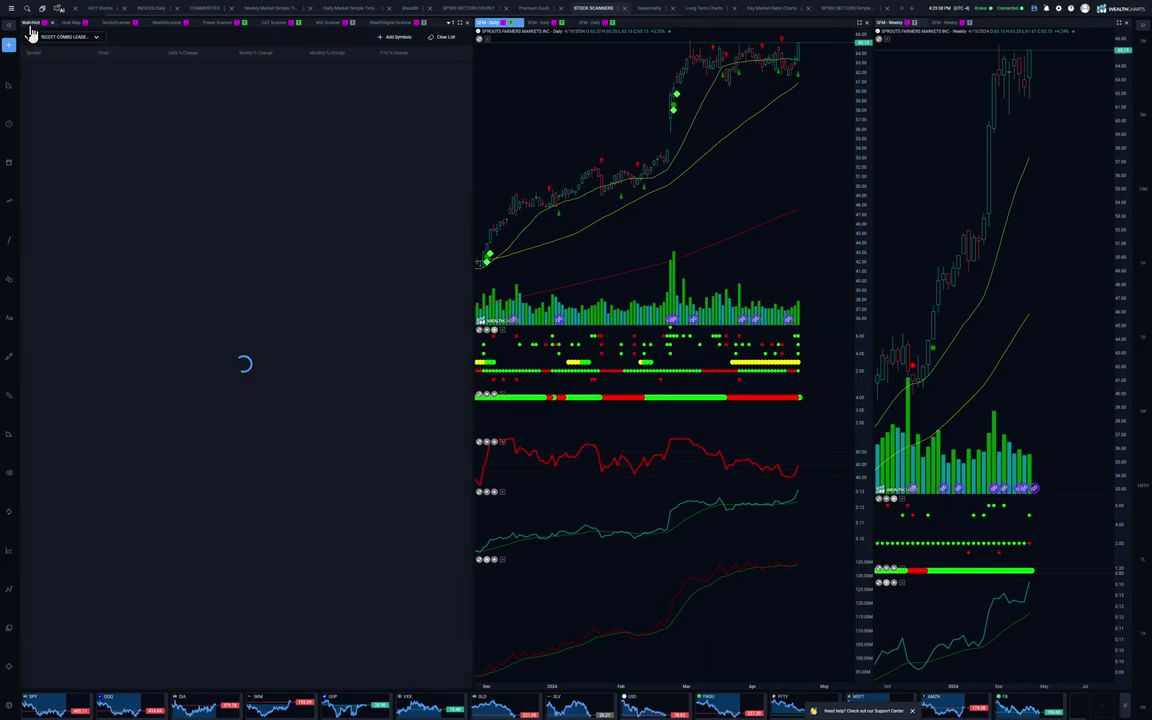
left_click(62, 38)
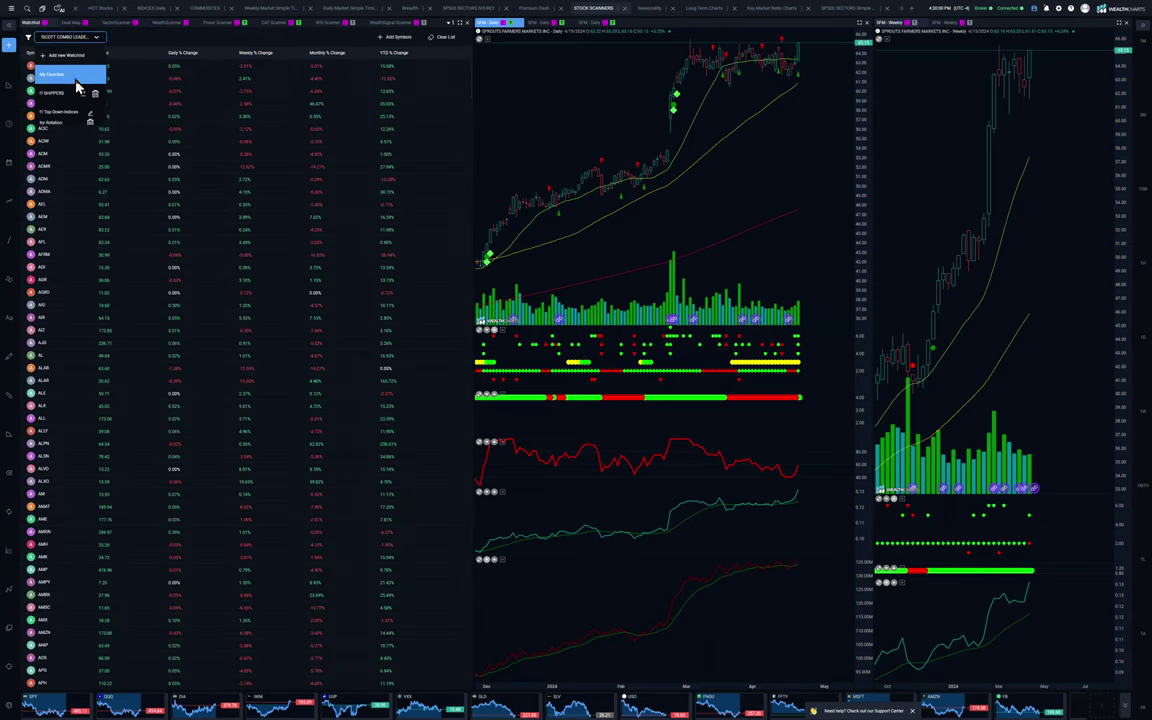
scroll(77, 86, "down", 3)
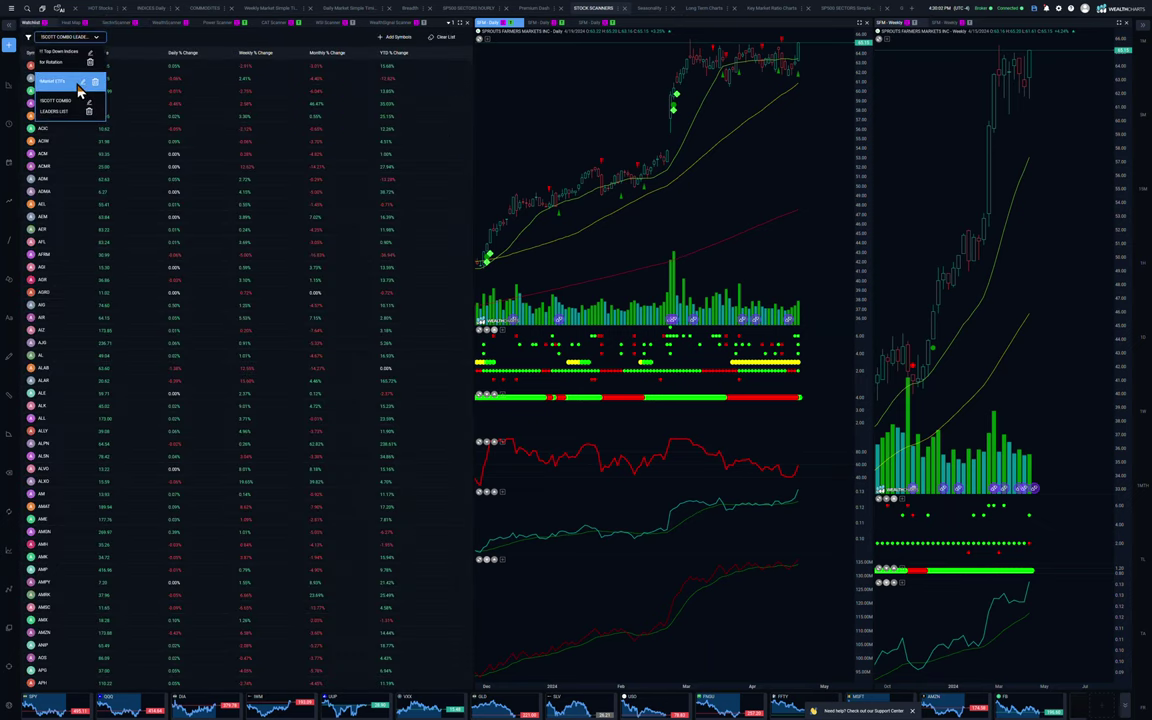
scroll(80, 90, "down", 2)
scroll(82, 100, "down", 1)
left_click(82, 106)
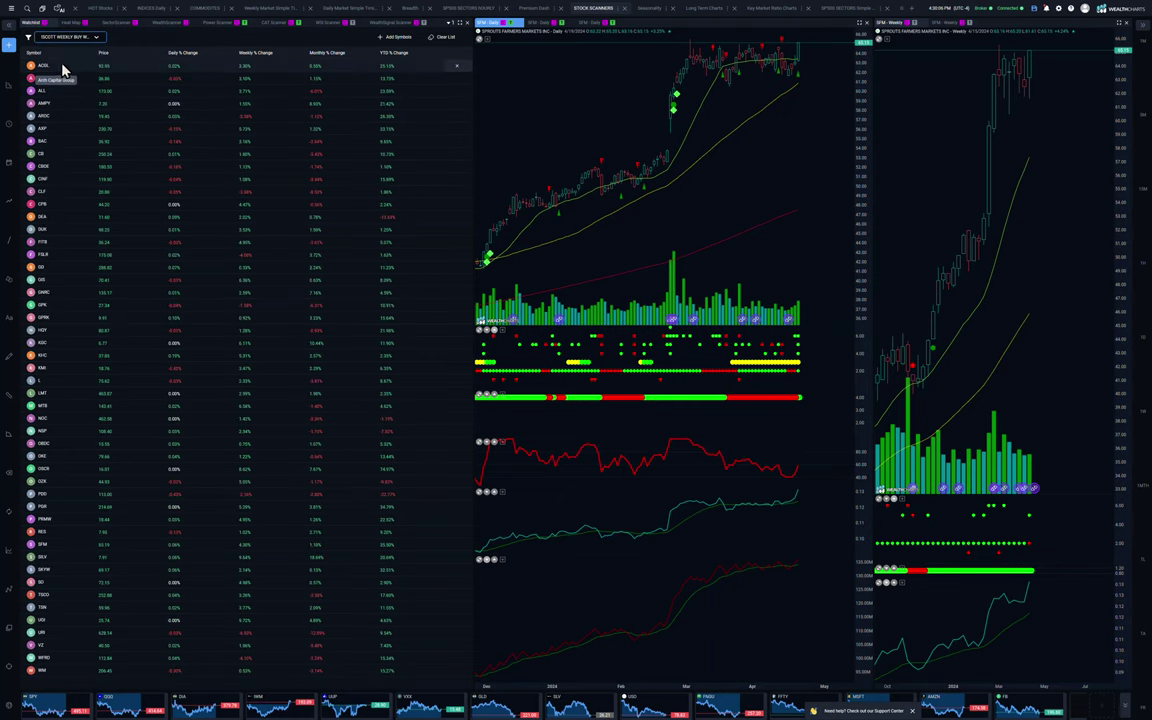
- Review the daily and weekly charts of ACGL, TSCO and OZK from the weekly buy watchlist
left_click(46, 67)
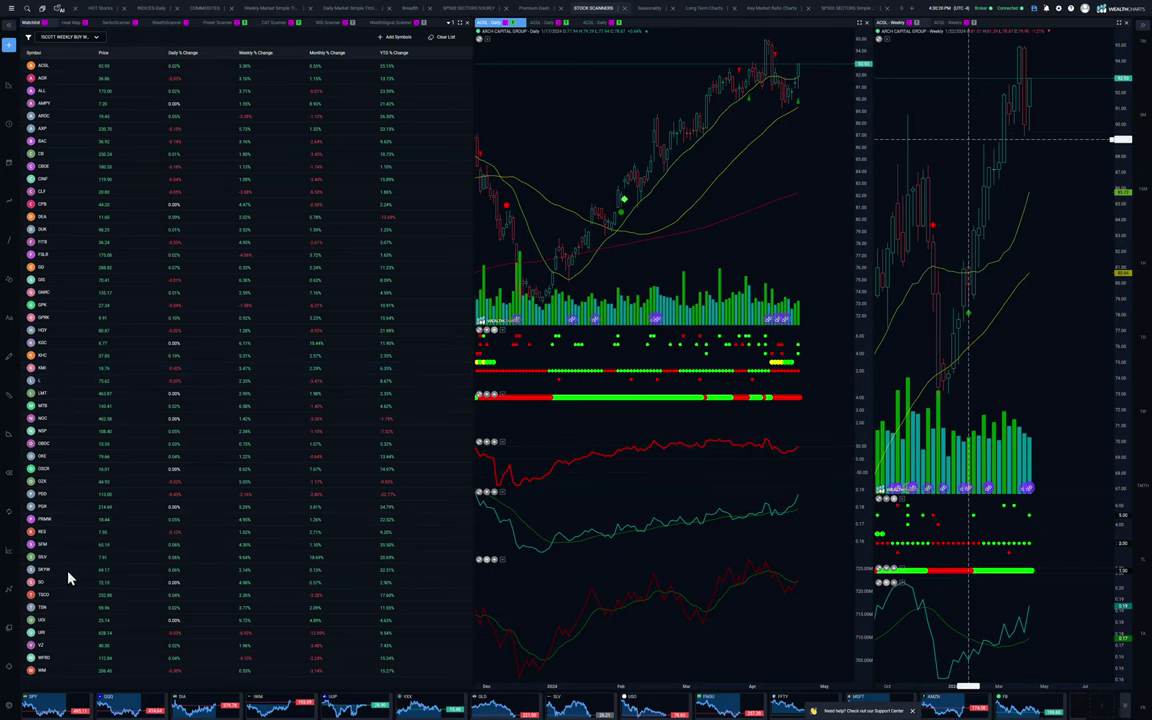
left_click(45, 597)
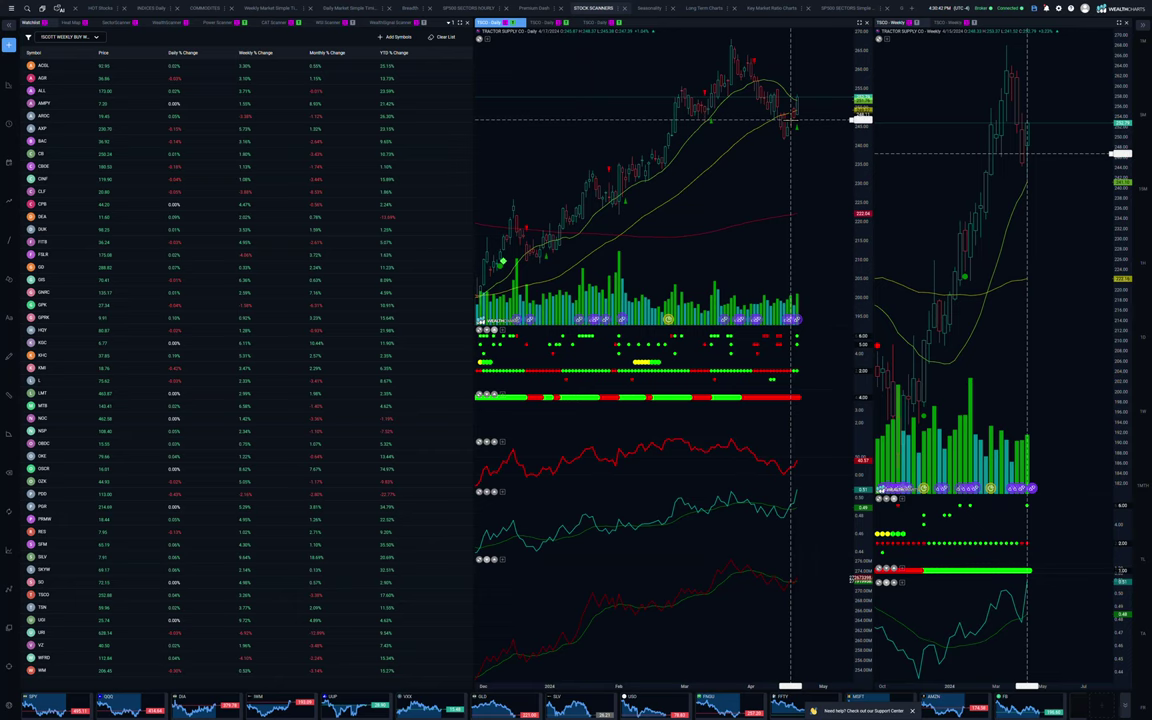
scroll(741, 130, "down", 3)
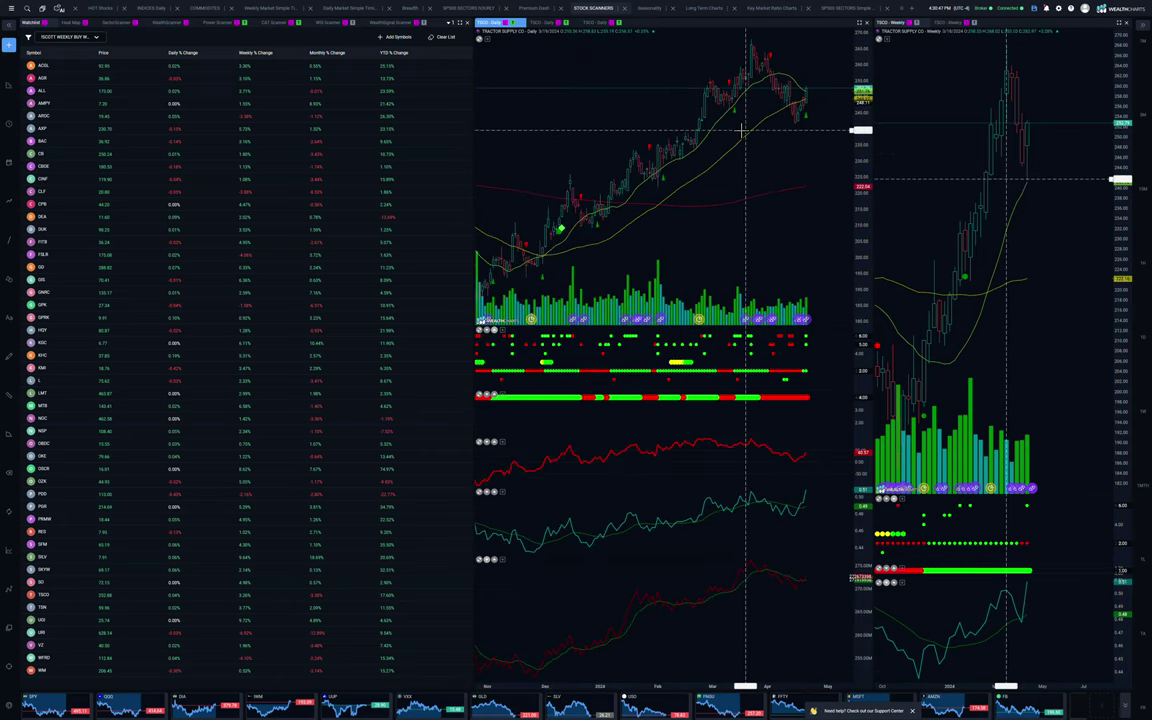
scroll(741, 130, "up", 3)
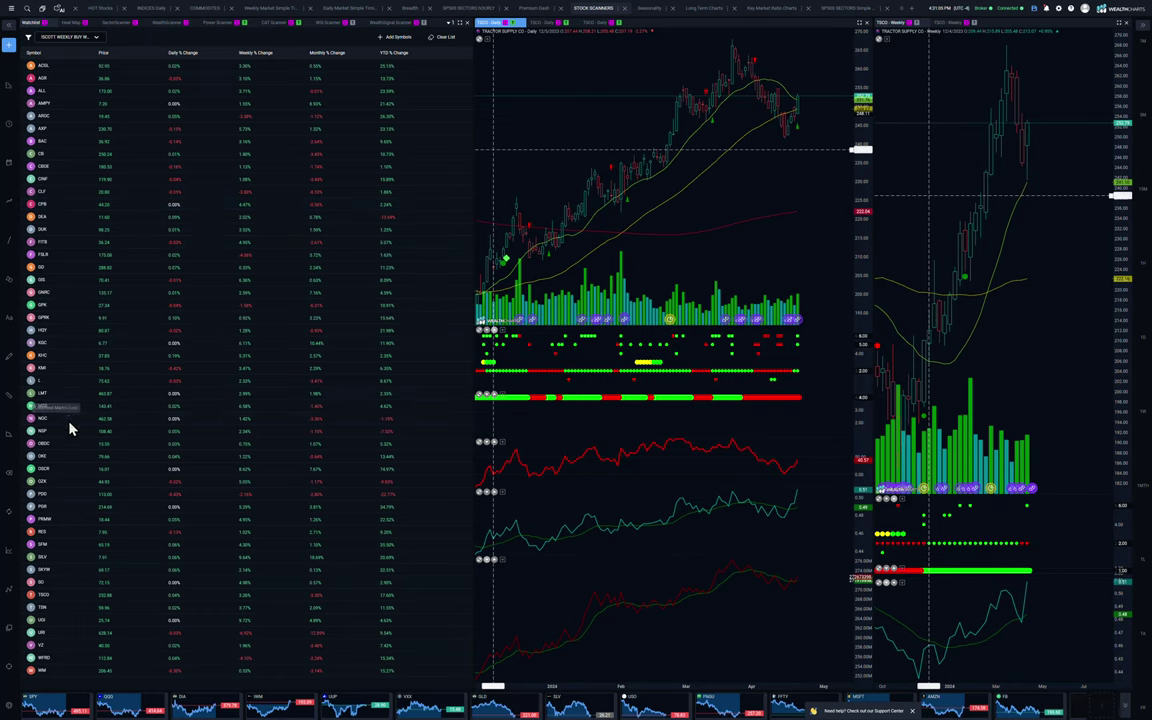
left_click(45, 483)
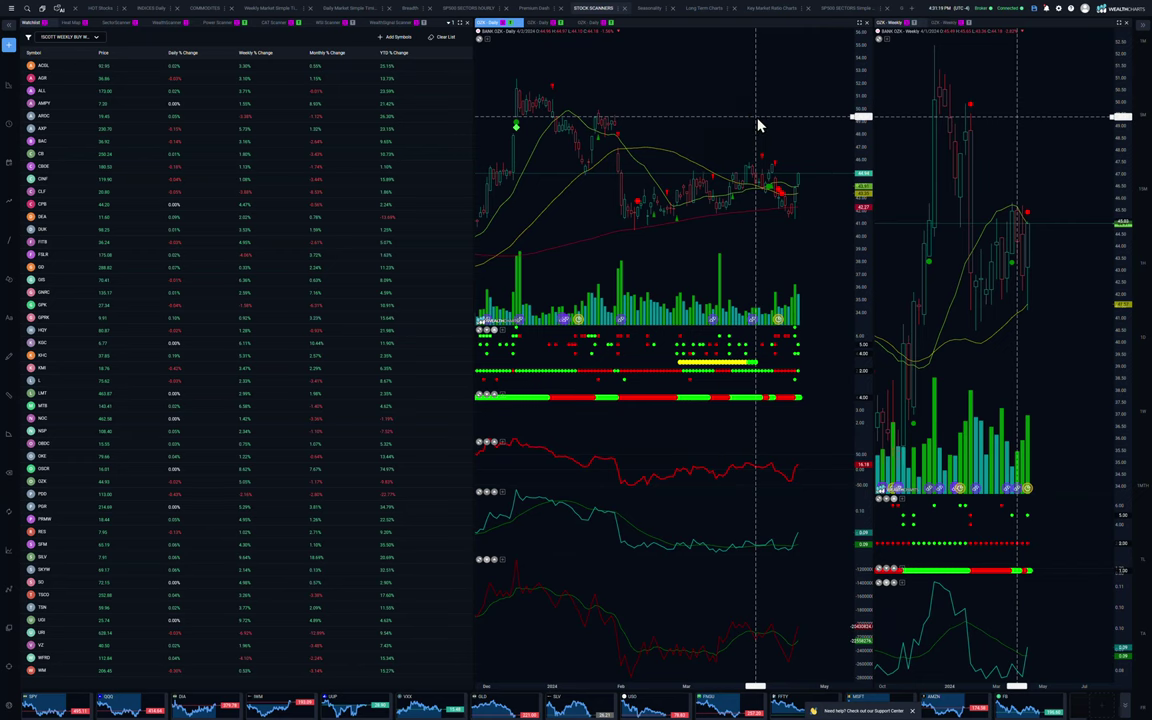
- Look up the symbol KRE and examine the regional banking ETF's recent price action on its daily and weekly charts
type("kre")
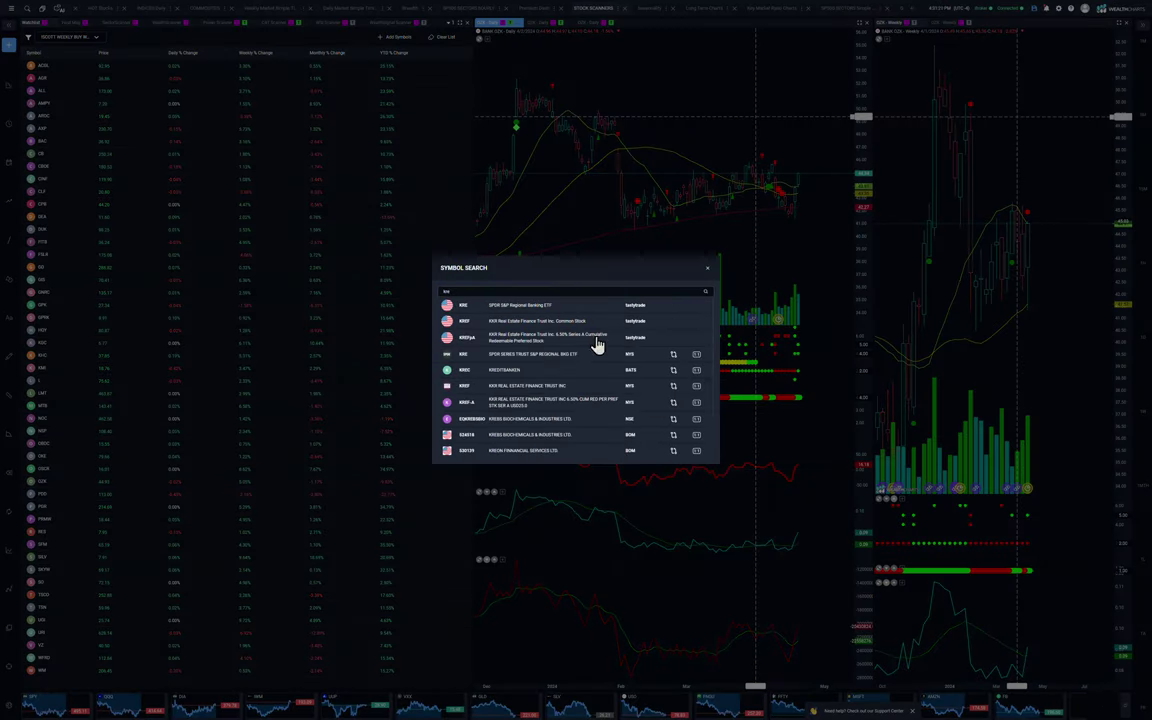
left_click(507, 356)
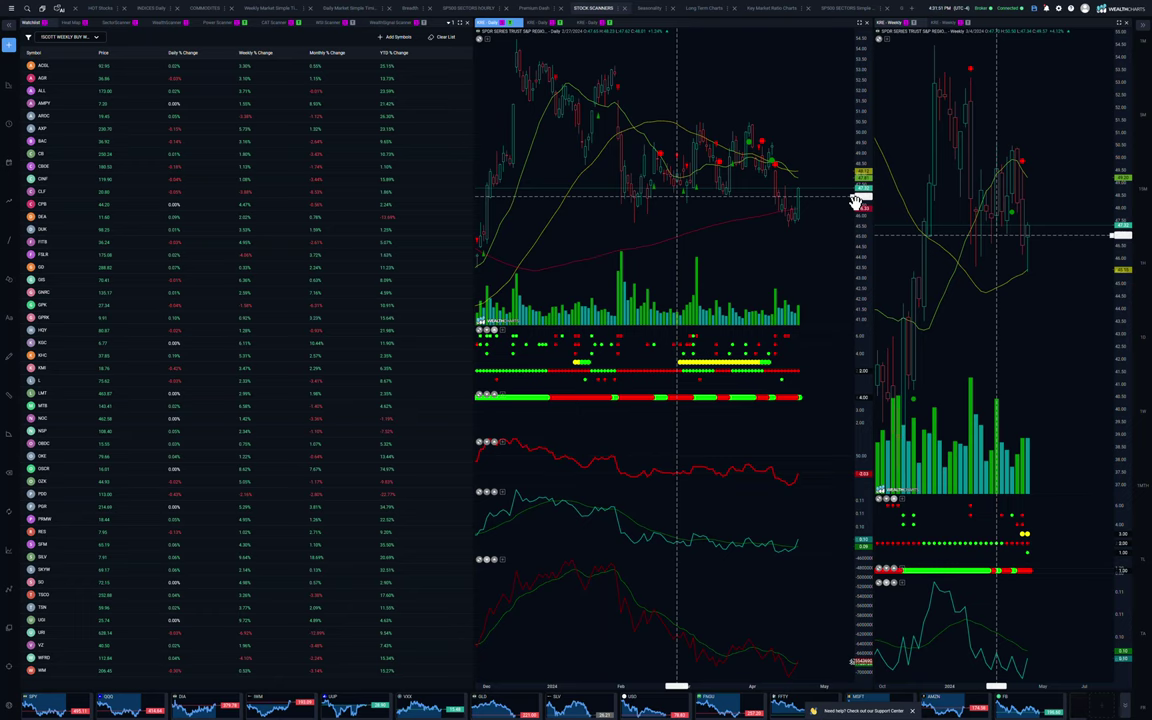
scroll(855, 200, "up", 3)
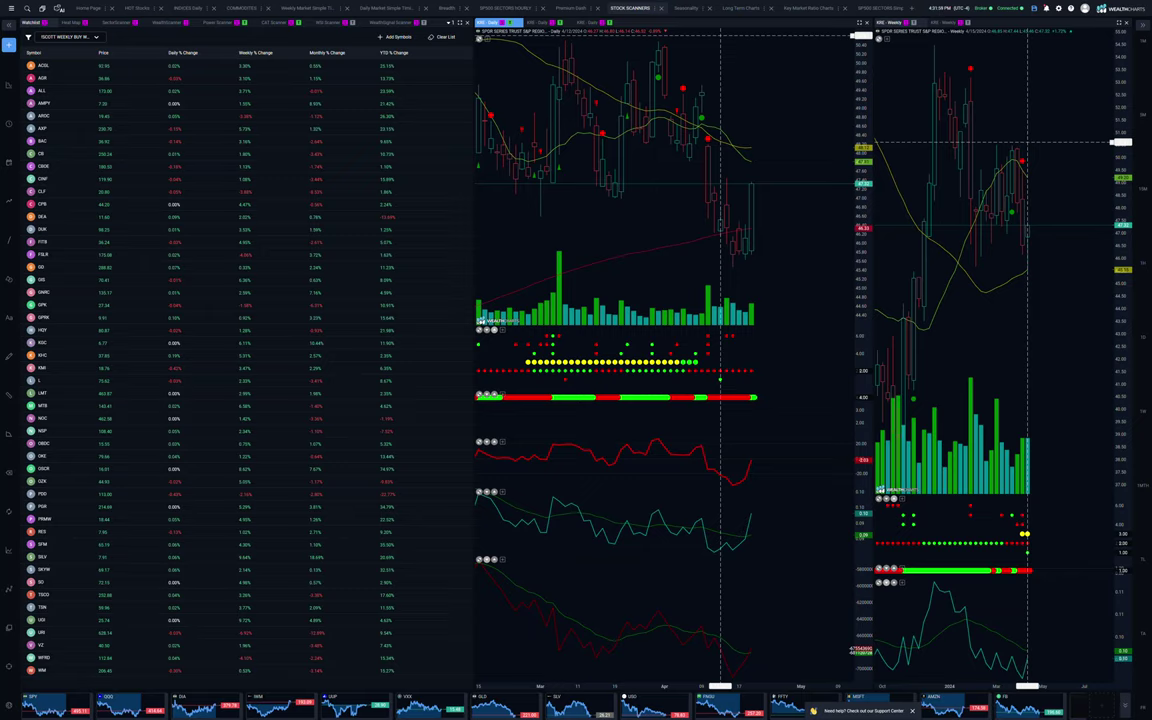
- Switch to the PowerPoint slide show and go back to the Know your News and EPS Dates slide
key("alt+Tab")
key("Left")
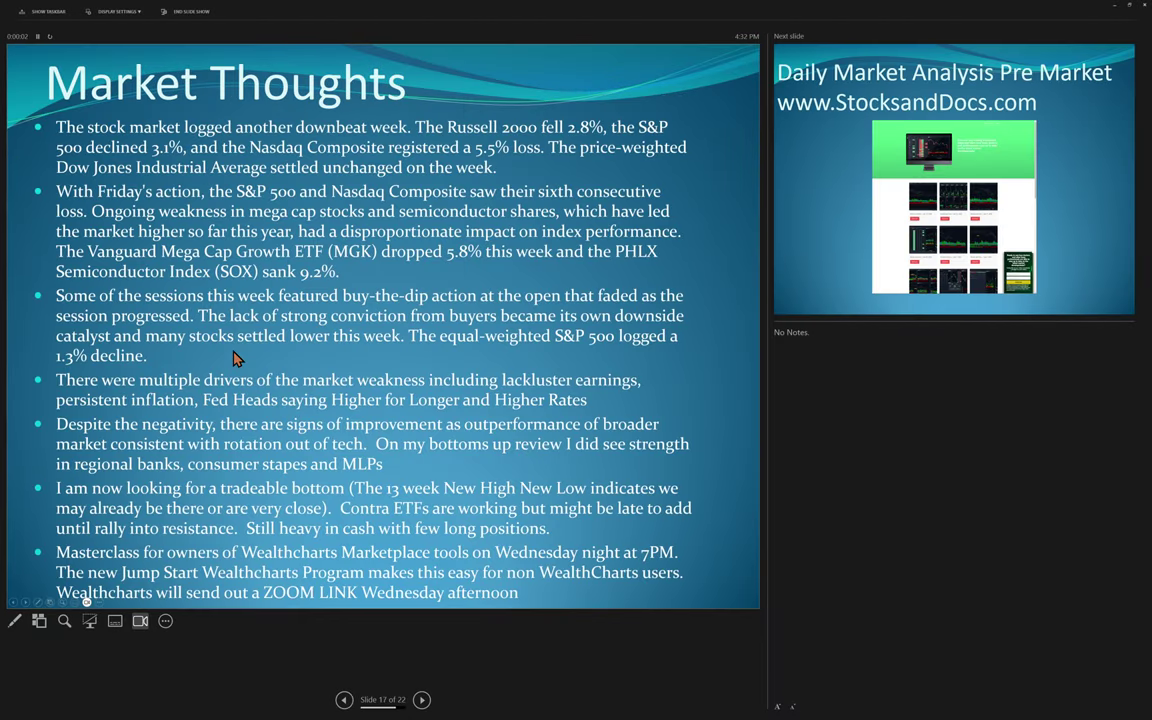
key("Left")
key("Right")
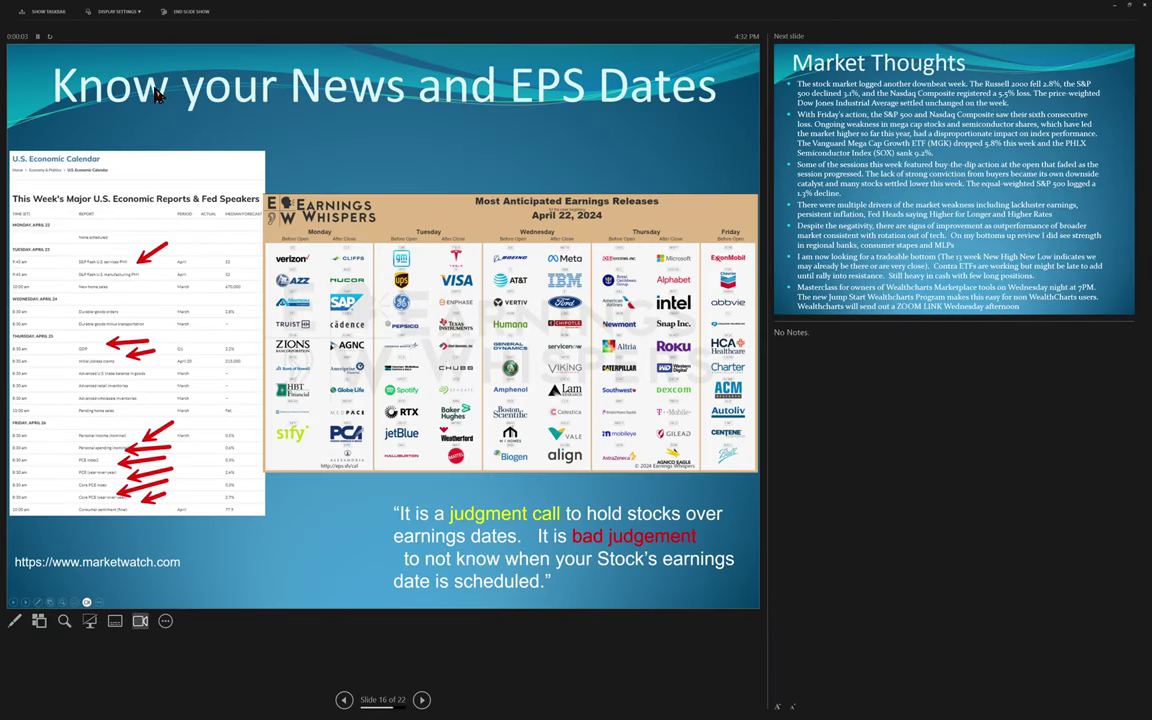